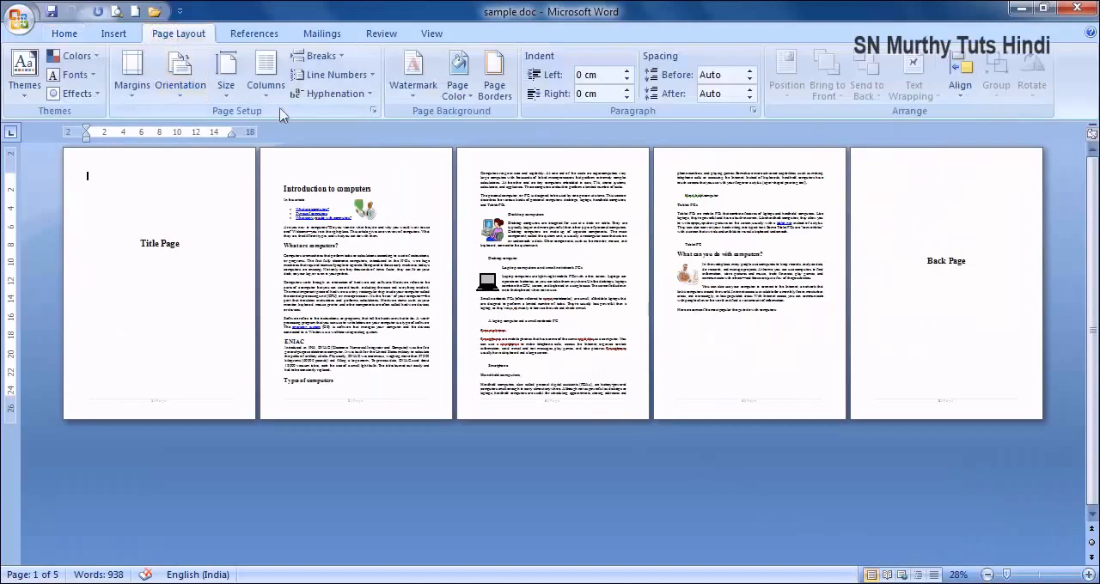
- Review the document's paper size and margin settings in Page Setup, leaving without changes
left_click(375, 113)
left_click(440, 91)
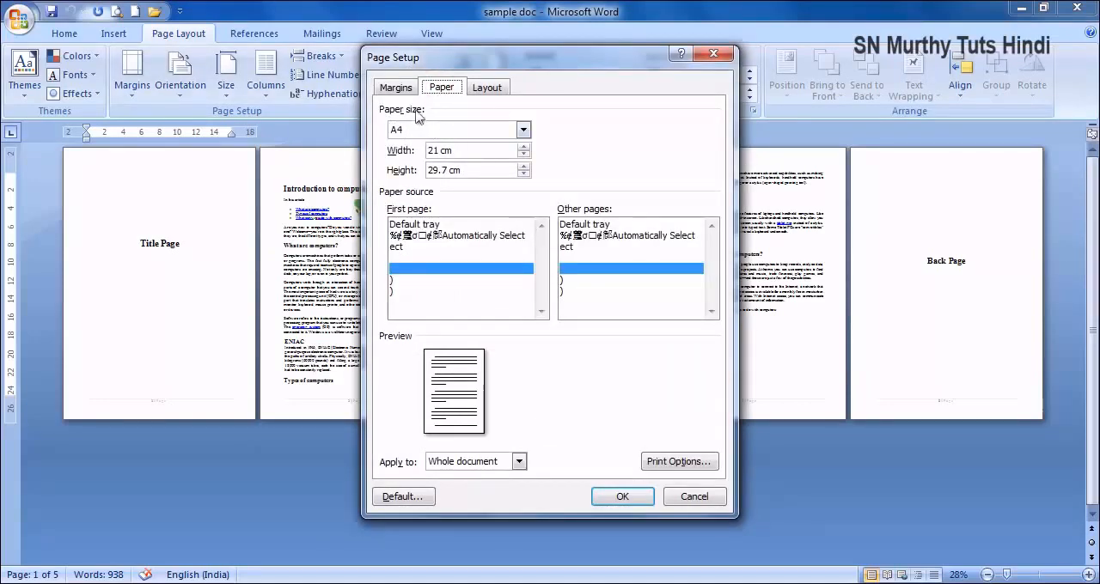
left_click(397, 89)
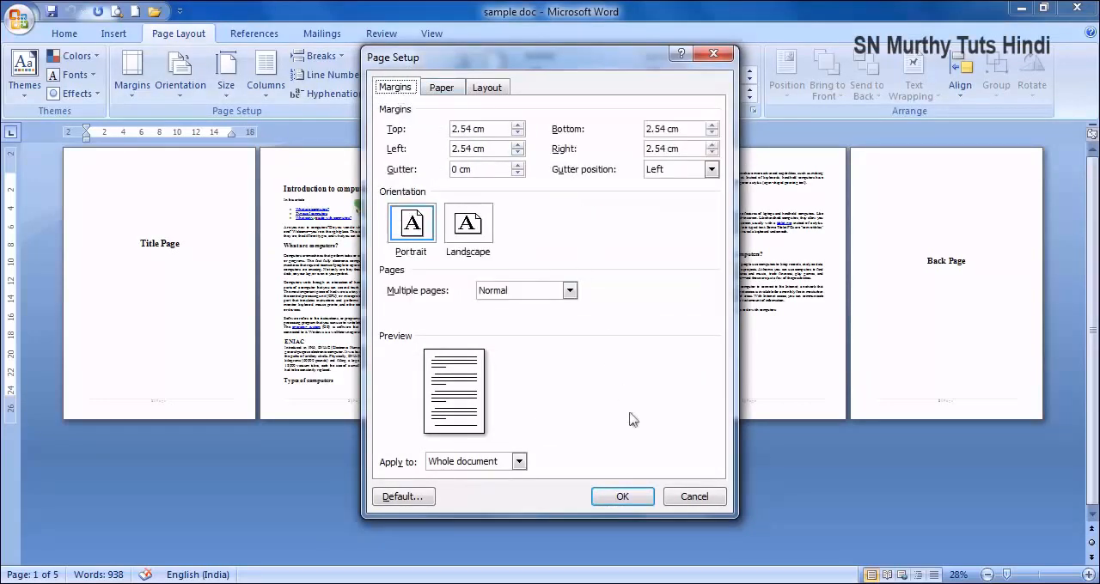
left_click(693, 496)
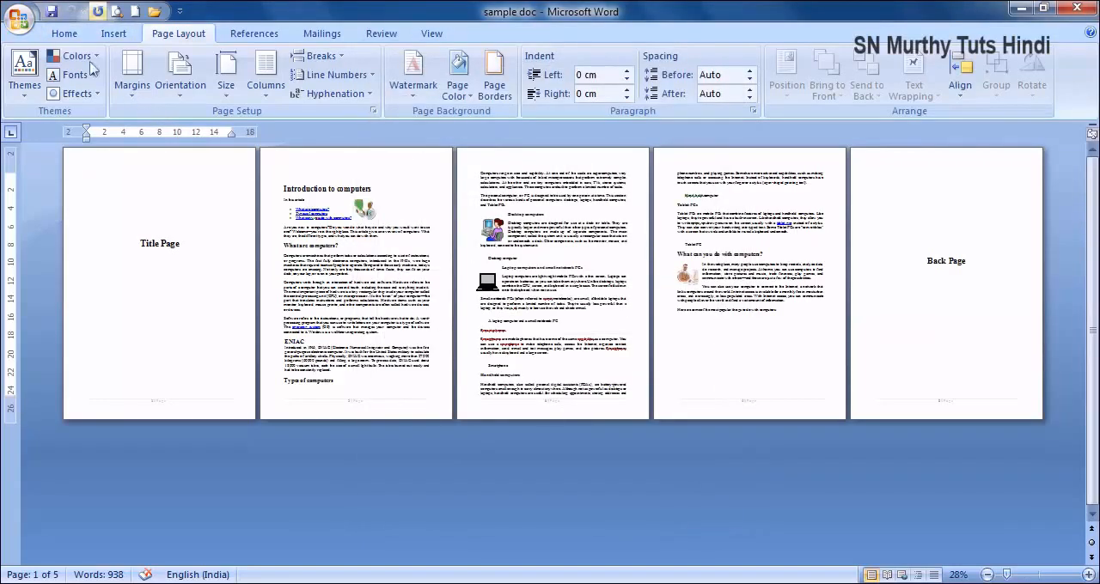
- Open the print settings for the document and view the list of available printers
left_click(20, 19)
mouse_move(43, 222)
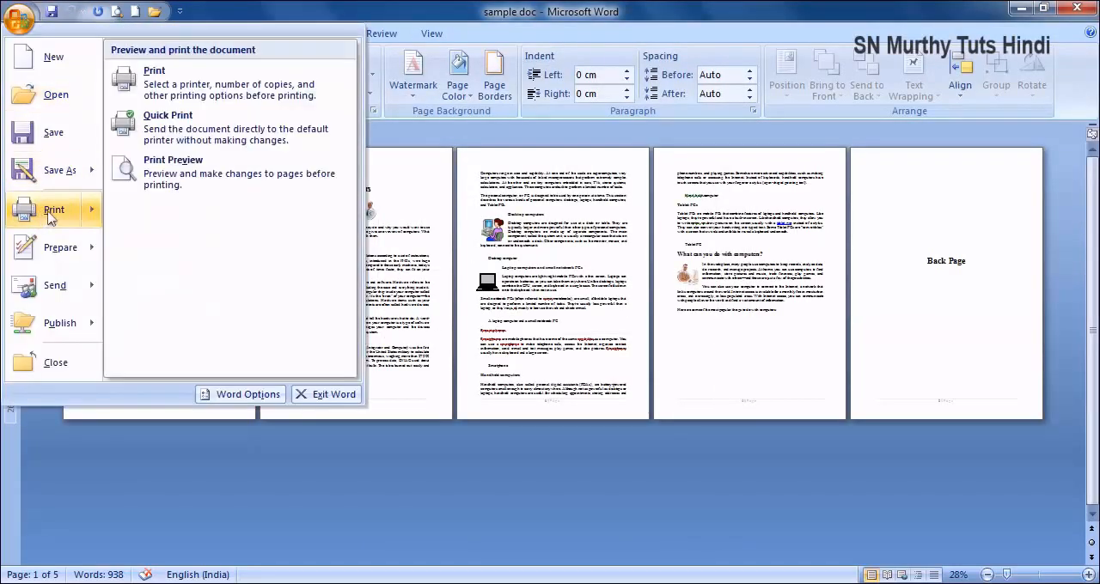
left_click(49, 215)
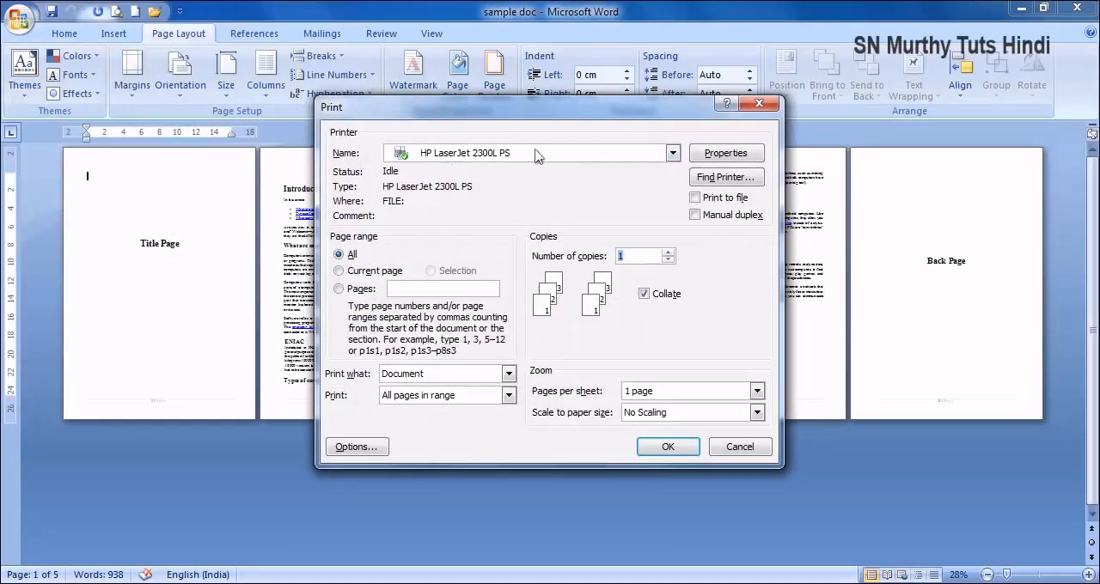
left_click(673, 154)
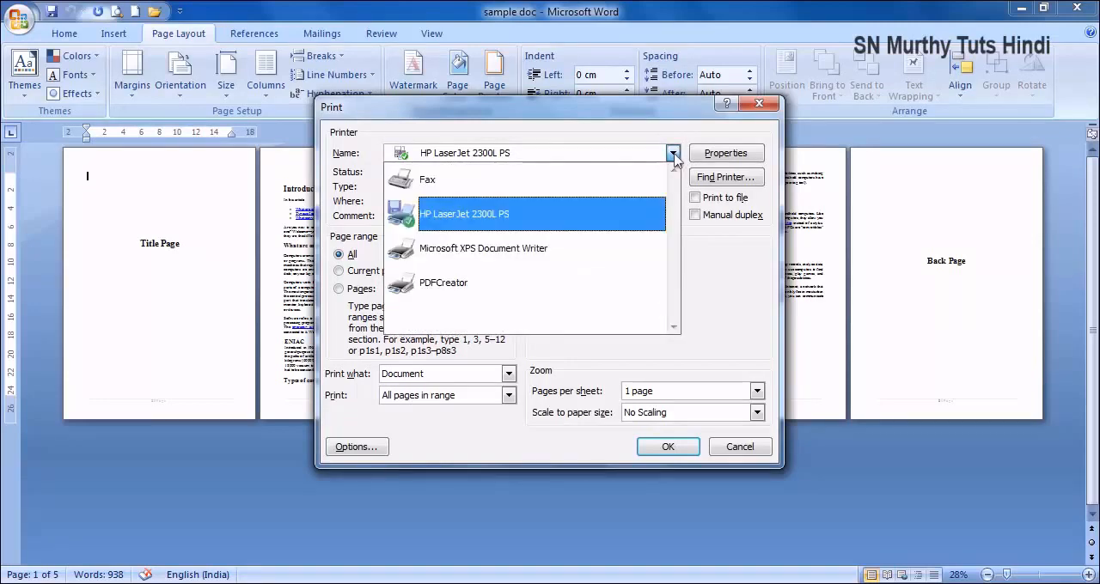
left_click(631, 136)
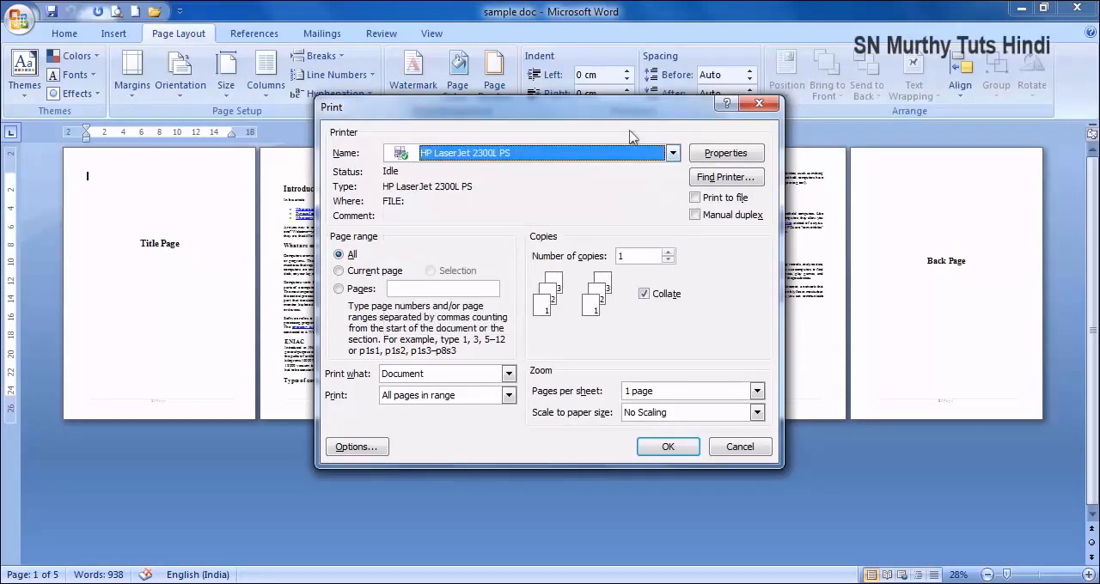
- Open the HP LaserJet 2300L PS properties and examine the advanced settings and available paper sizes
left_click(721, 153)
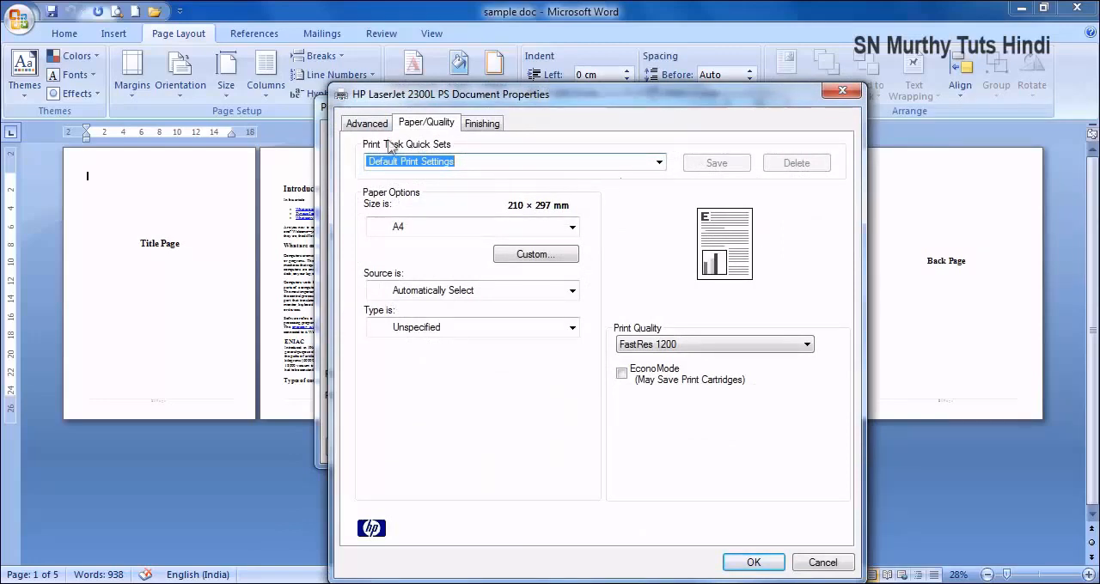
left_click(352, 123)
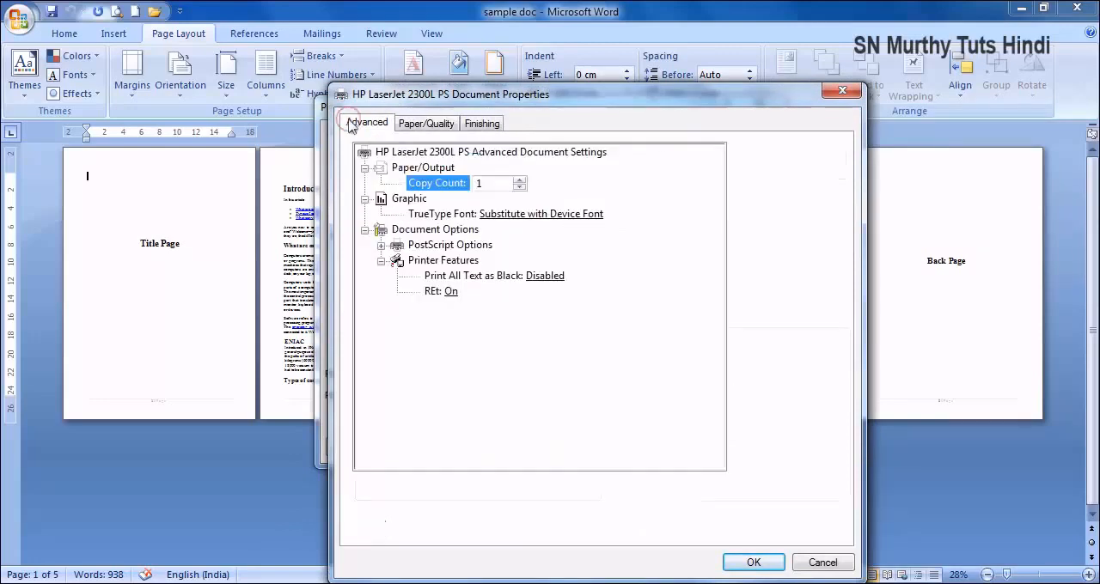
left_click(415, 126)
left_click(568, 229)
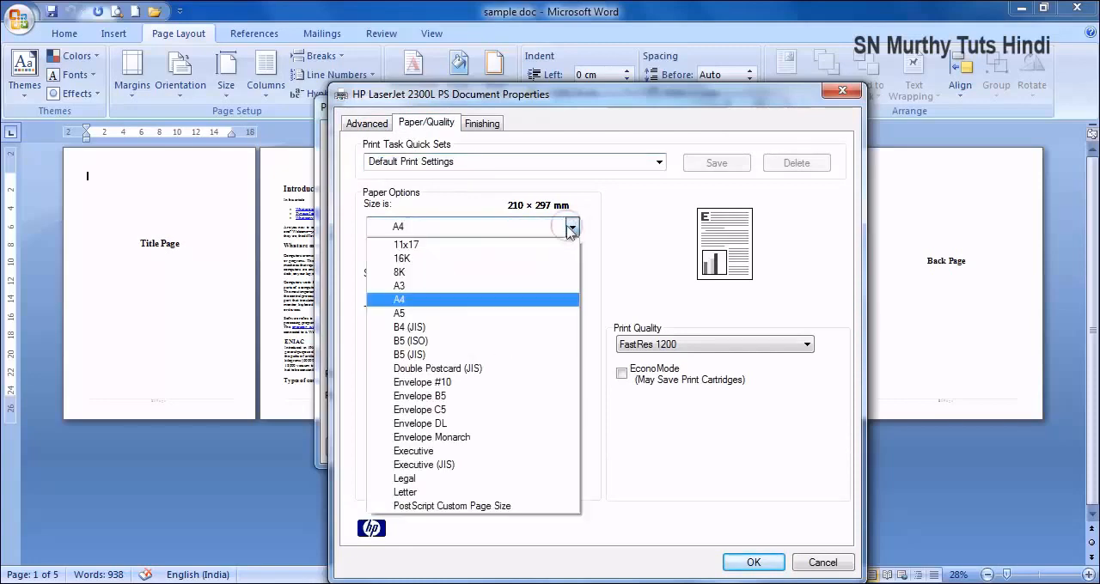
left_click(629, 224)
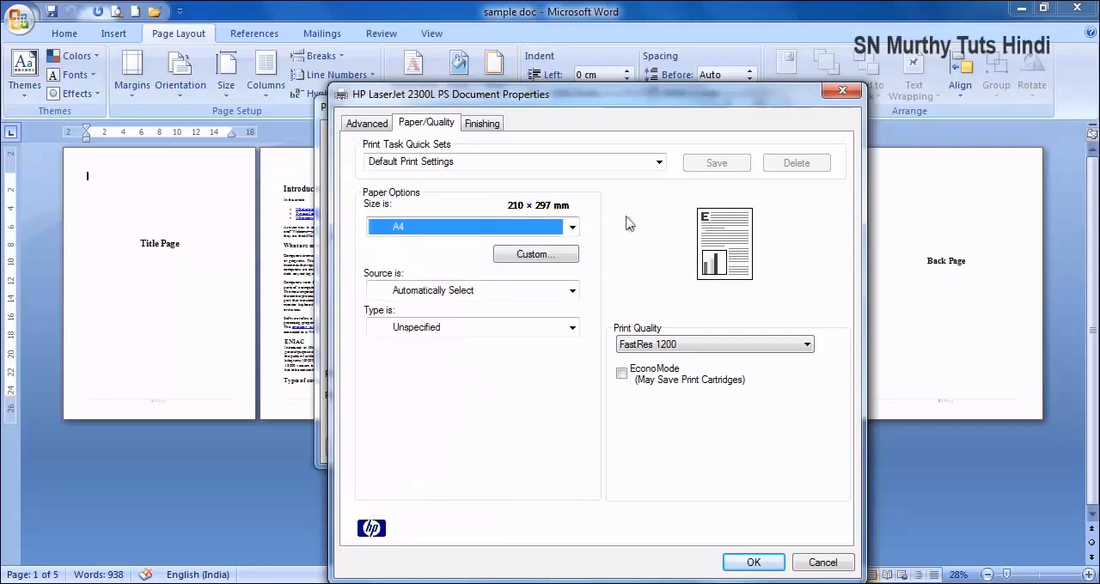
- Set the HP LaserJet's print quality to 600 dpi and try the EconoMode option
left_click(687, 348)
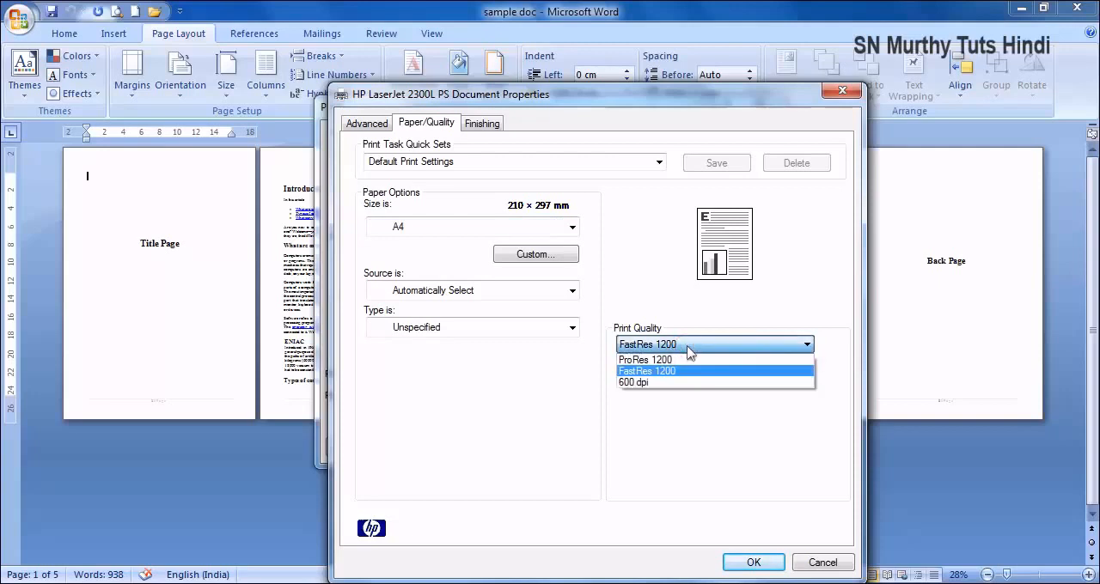
left_click(653, 383)
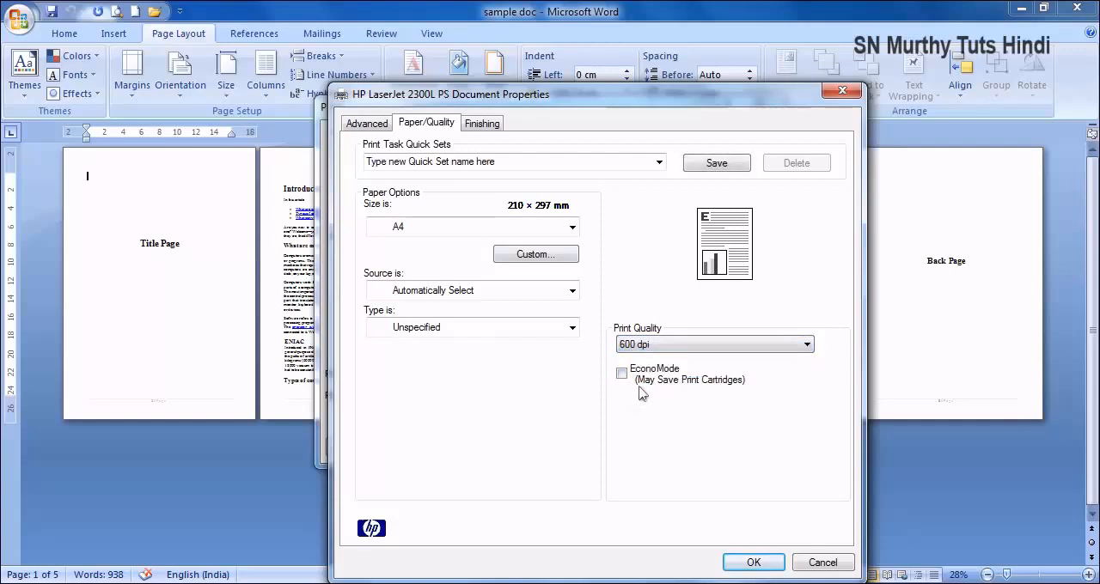
left_click(621, 374)
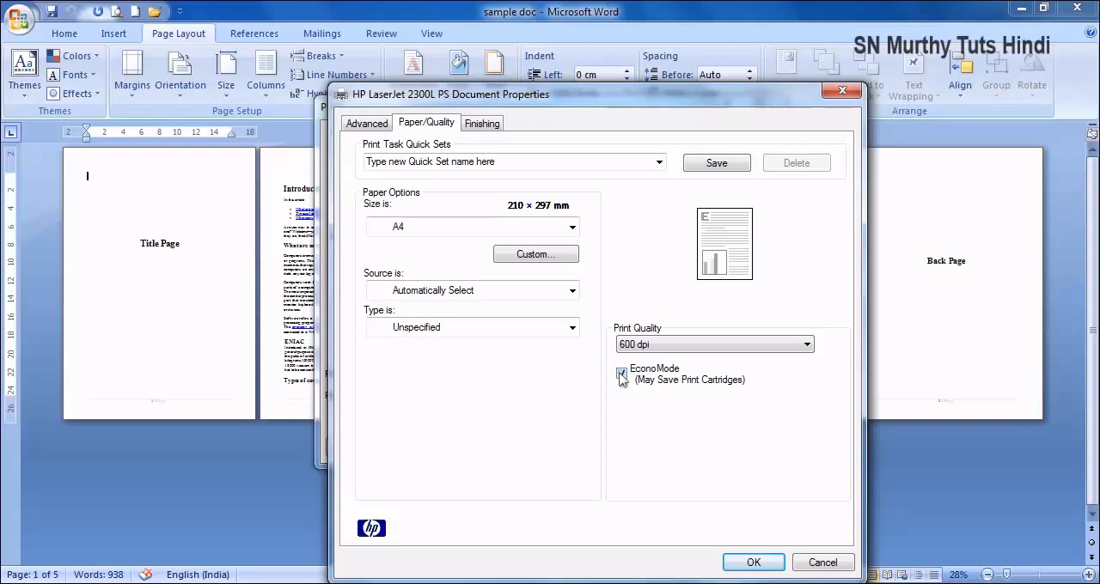
- Try the Mirror Image finishing option on and off, and accept the HP LaserJet properties
left_click(481, 123)
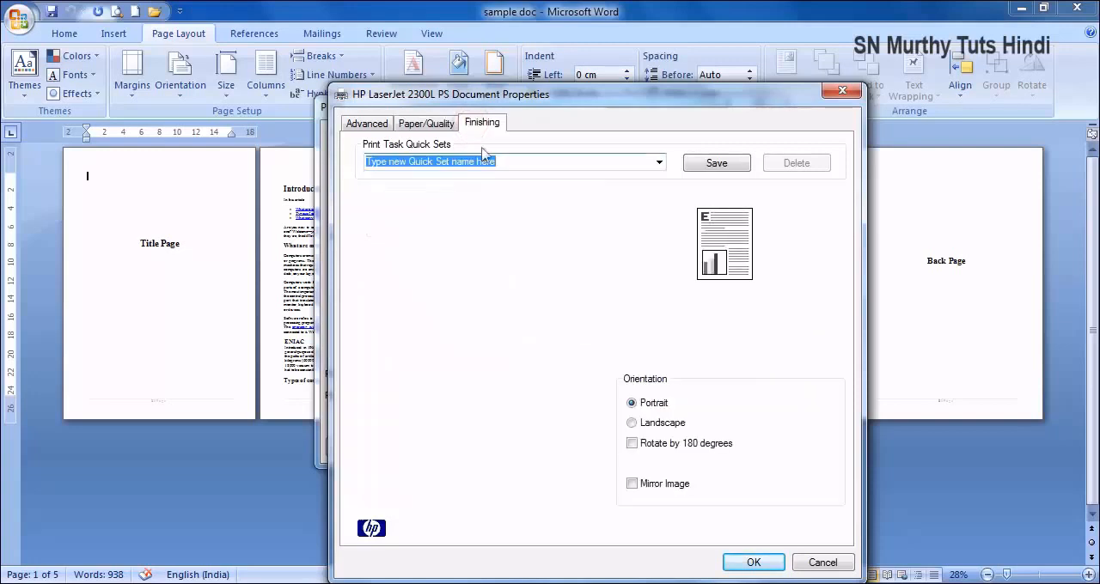
left_click(632, 483)
left_click(631, 483)
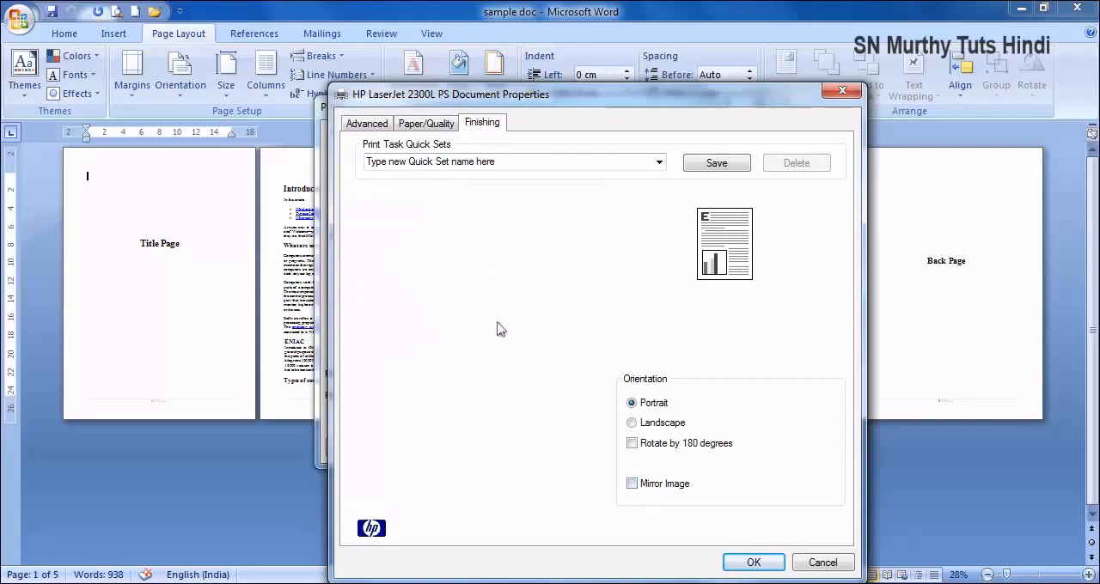
left_click(365, 125)
left_click(417, 127)
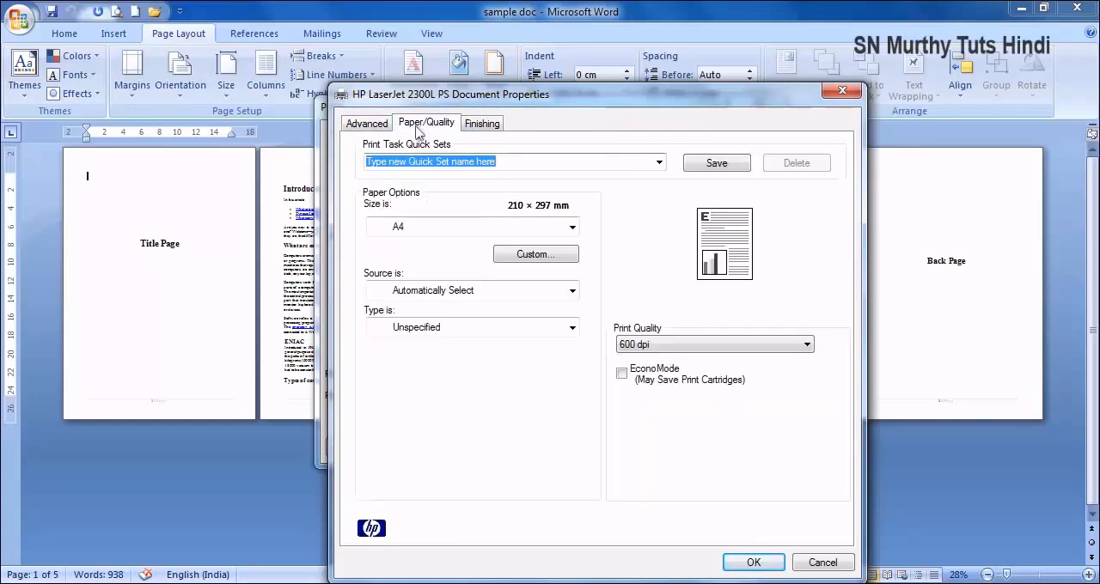
left_click(765, 563)
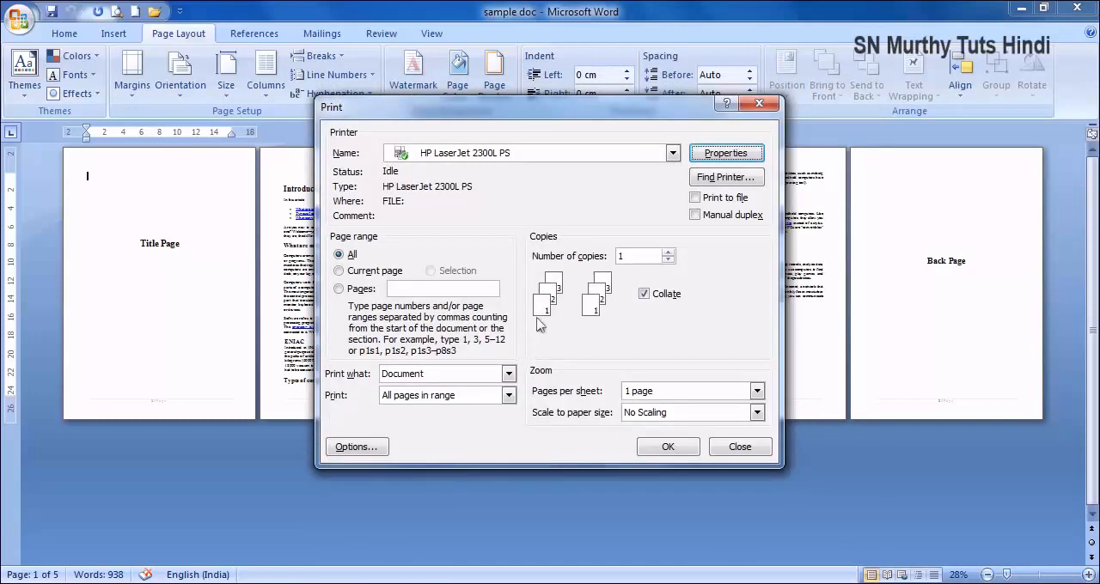
- Choose PDFCreator as the printer and open its document properties
left_click(607, 160)
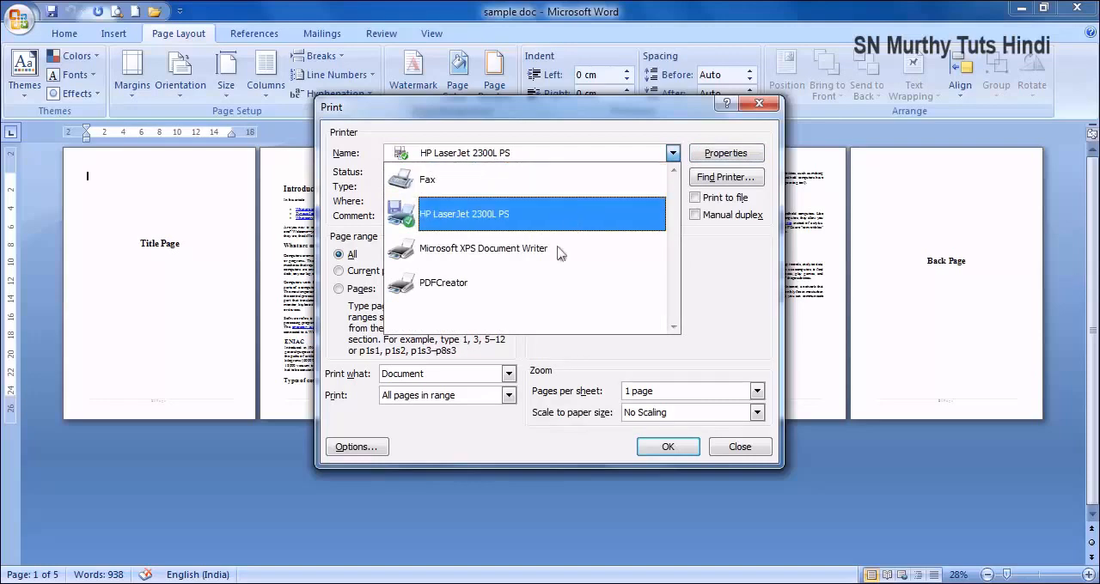
left_click(509, 292)
left_click(721, 155)
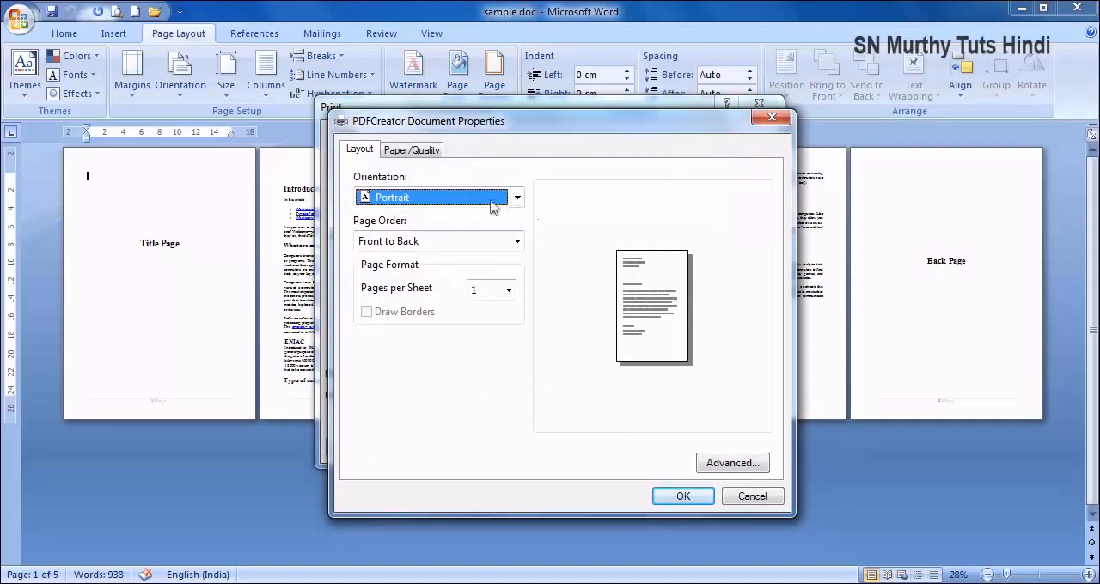
- Examine PDFCreator's page order, pages per sheet and color options
left_click(517, 242)
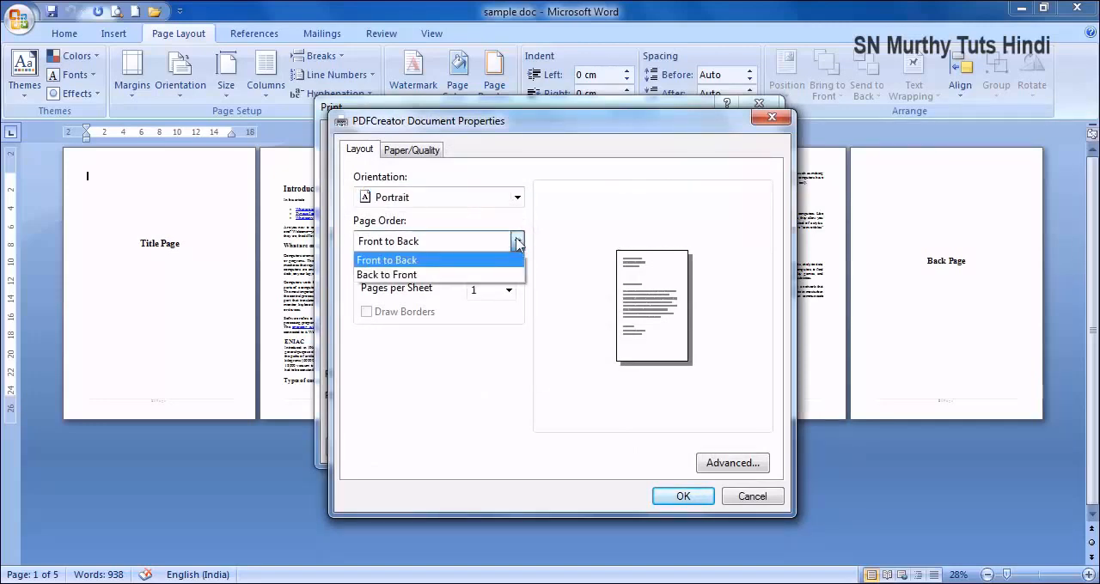
left_click(518, 243)
left_click(509, 292)
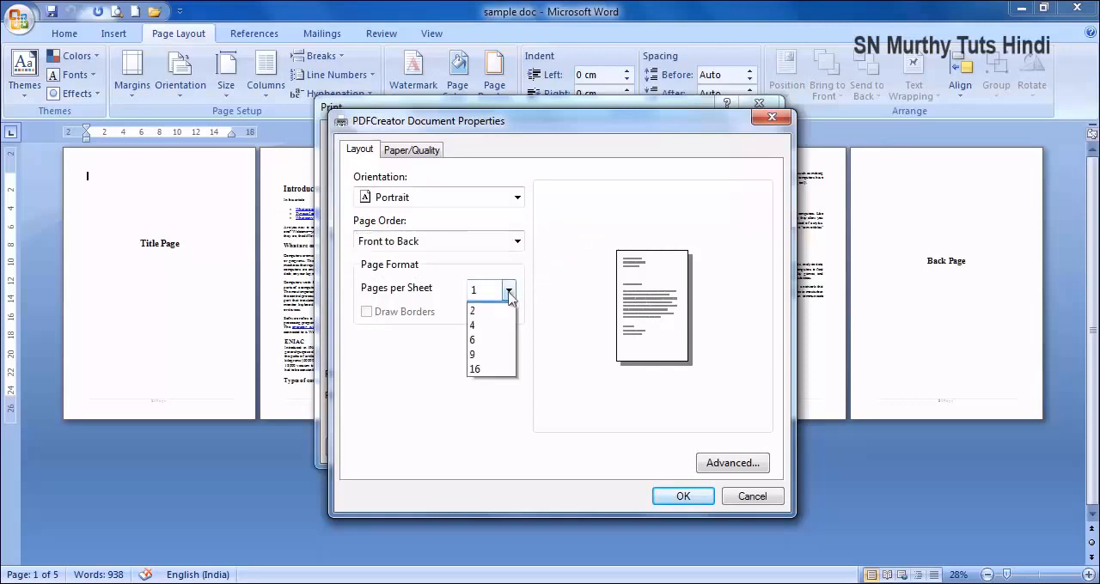
left_click(542, 289)
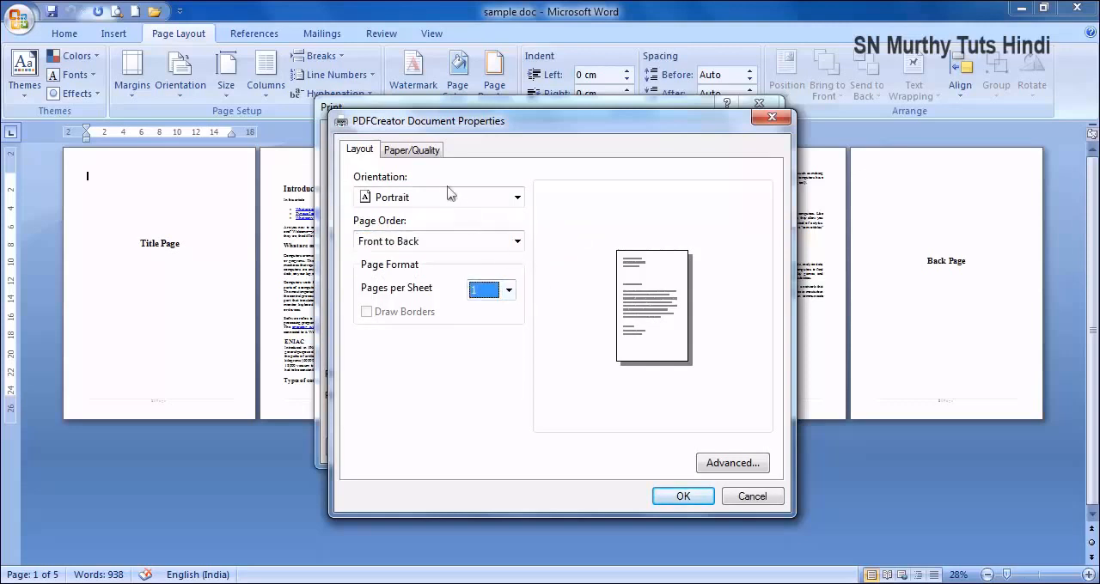
left_click(416, 151)
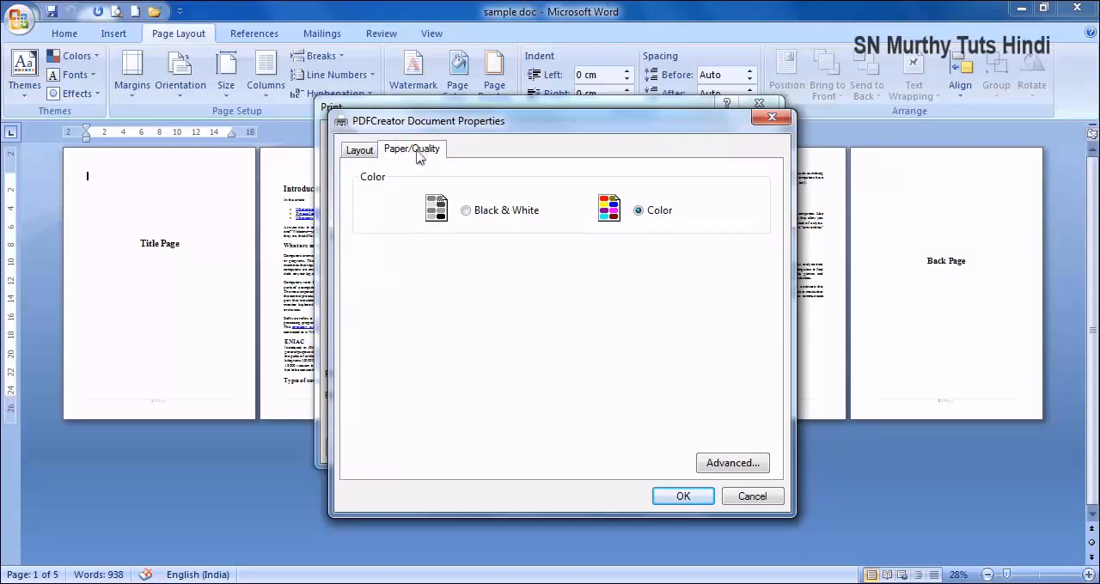
left_click(369, 152)
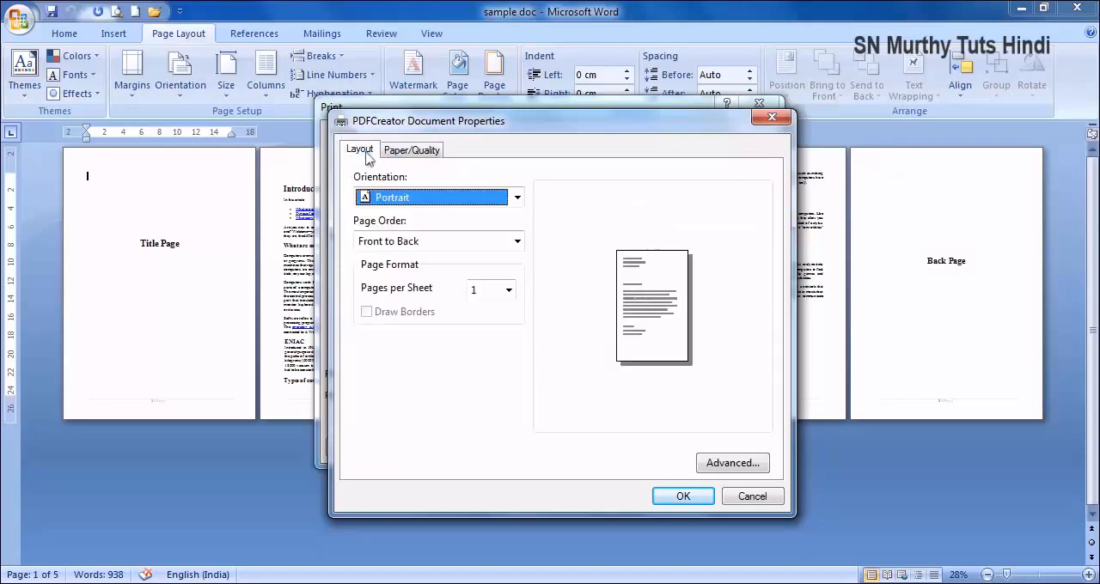
- Examine PDFCreator's advanced print quality and paper size choices, cancel them, and return to the print settings
left_click(731, 463)
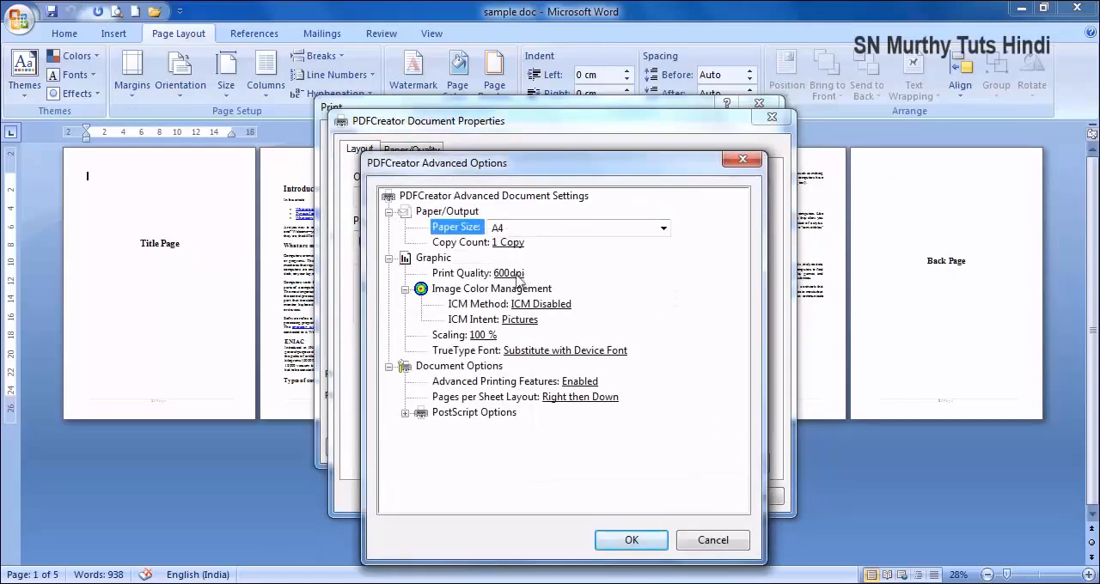
left_click(517, 275)
left_click(567, 274)
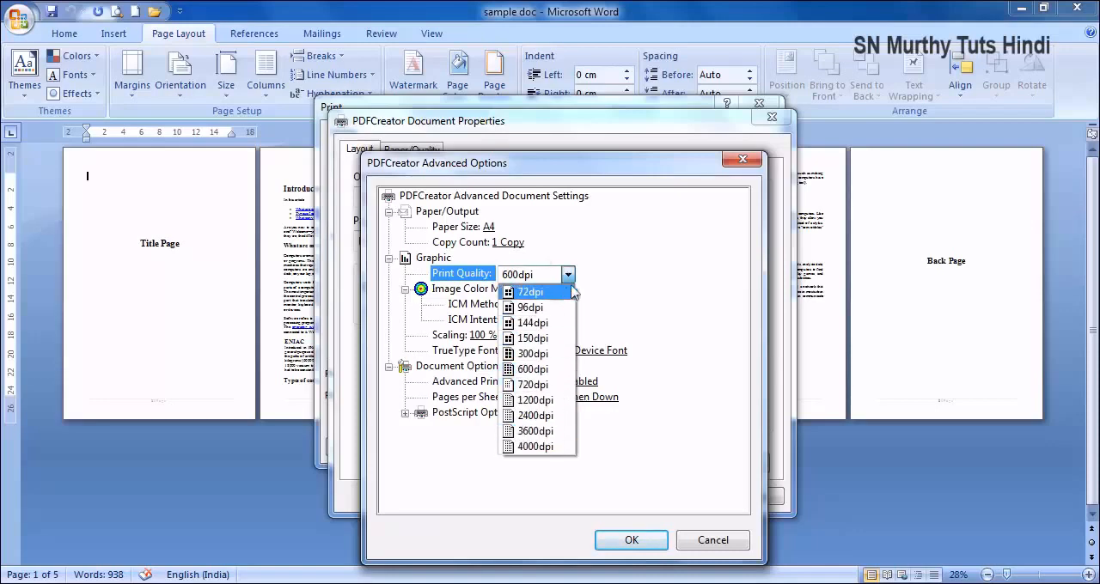
left_click(669, 252)
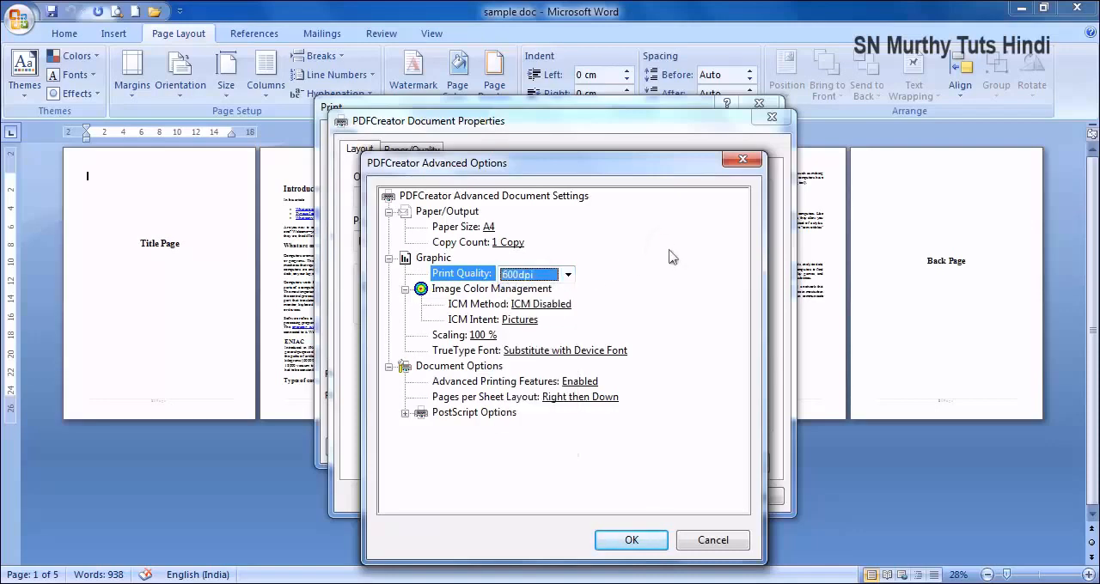
left_click(497, 227)
left_click(505, 232)
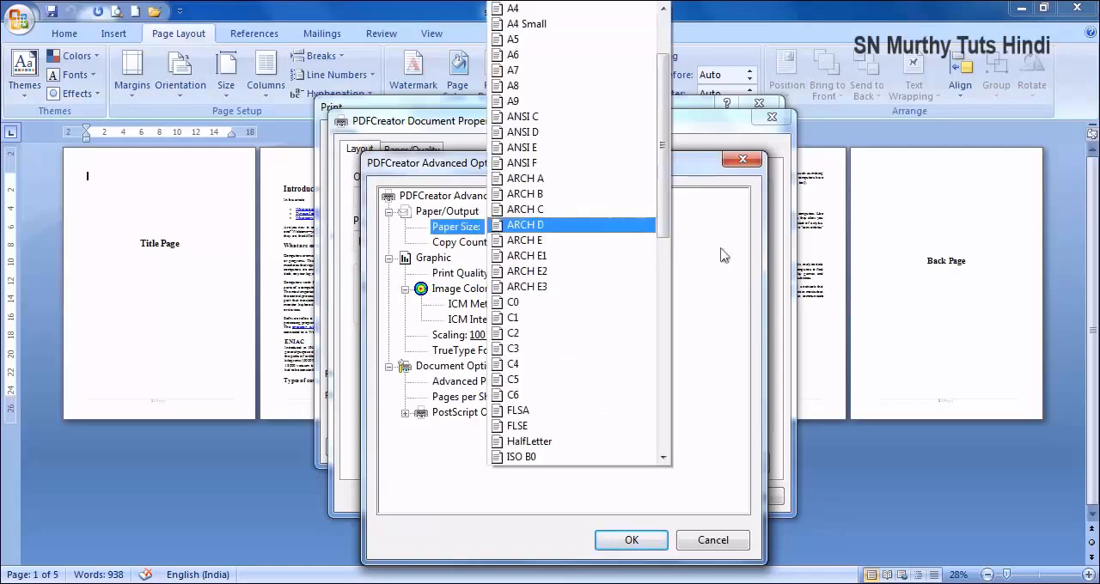
left_click_drag(663, 221, 697, 179)
left_click(712, 295)
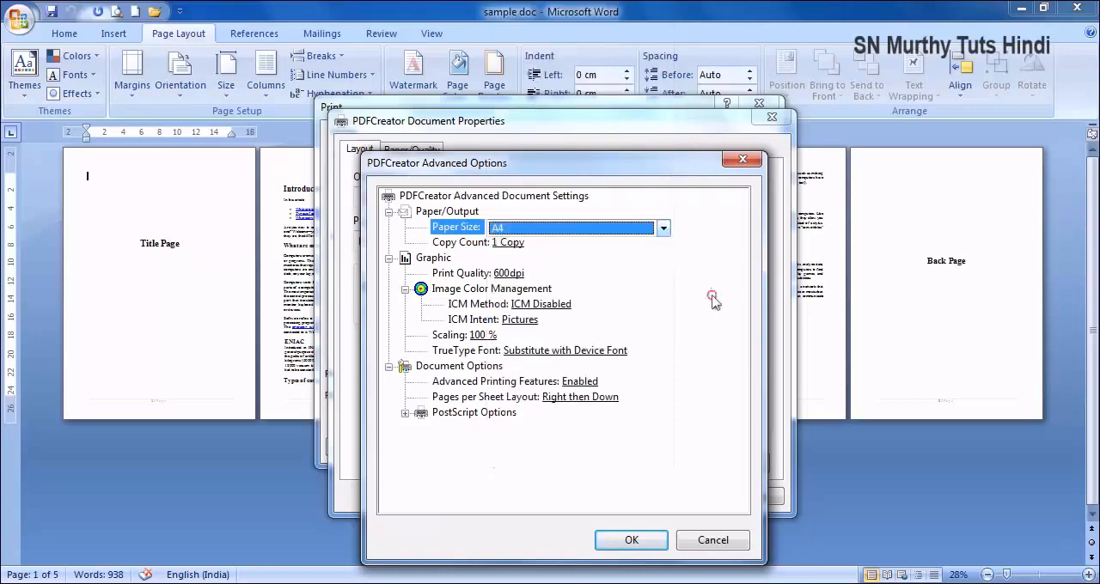
left_click(710, 541)
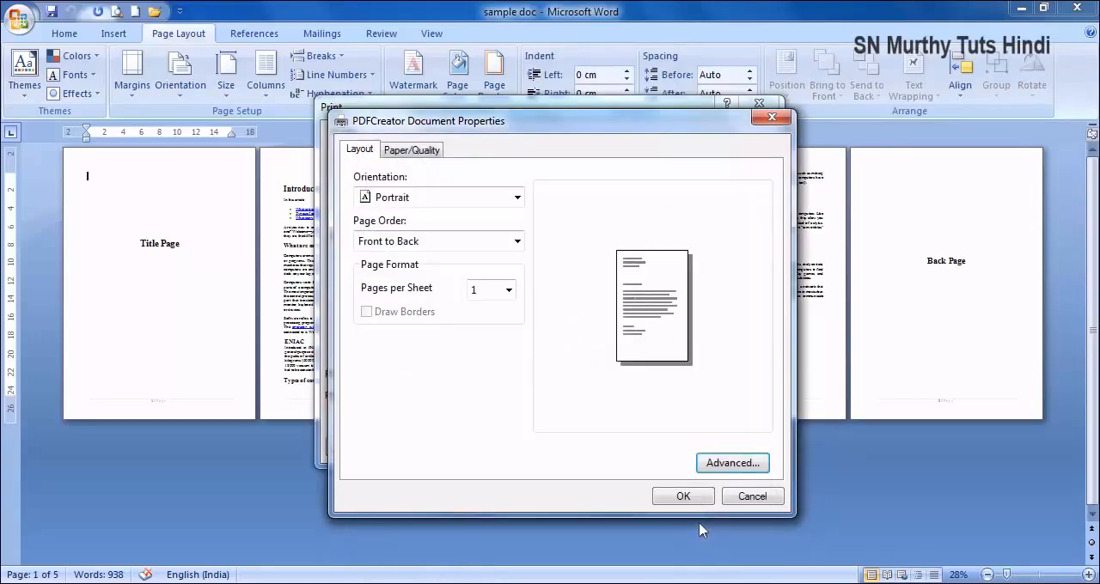
left_click(685, 503)
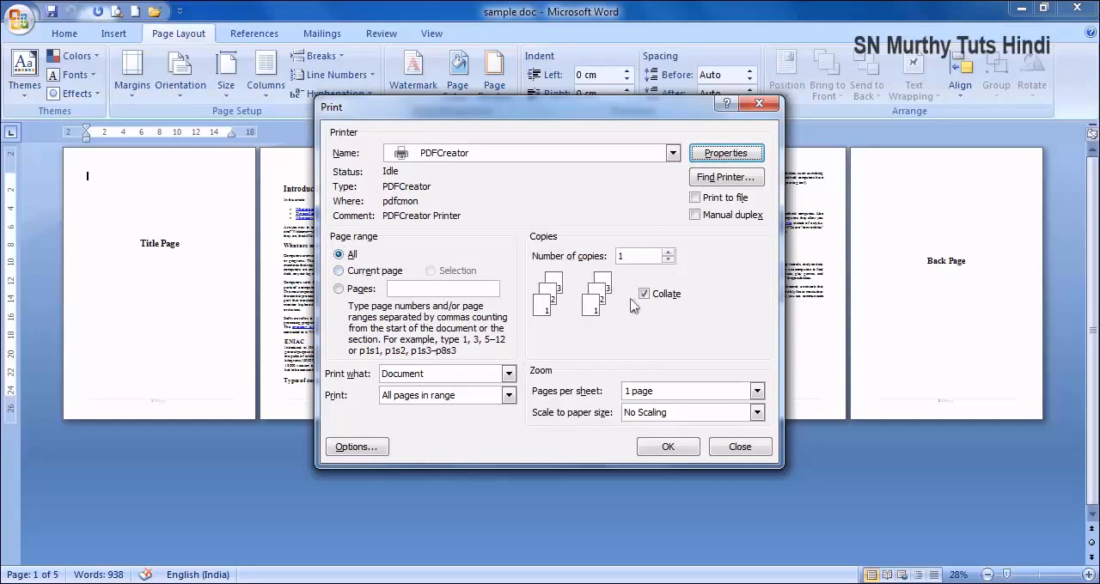
- Set the number of copies to 2 and try collation off and back on
left_click(669, 253)
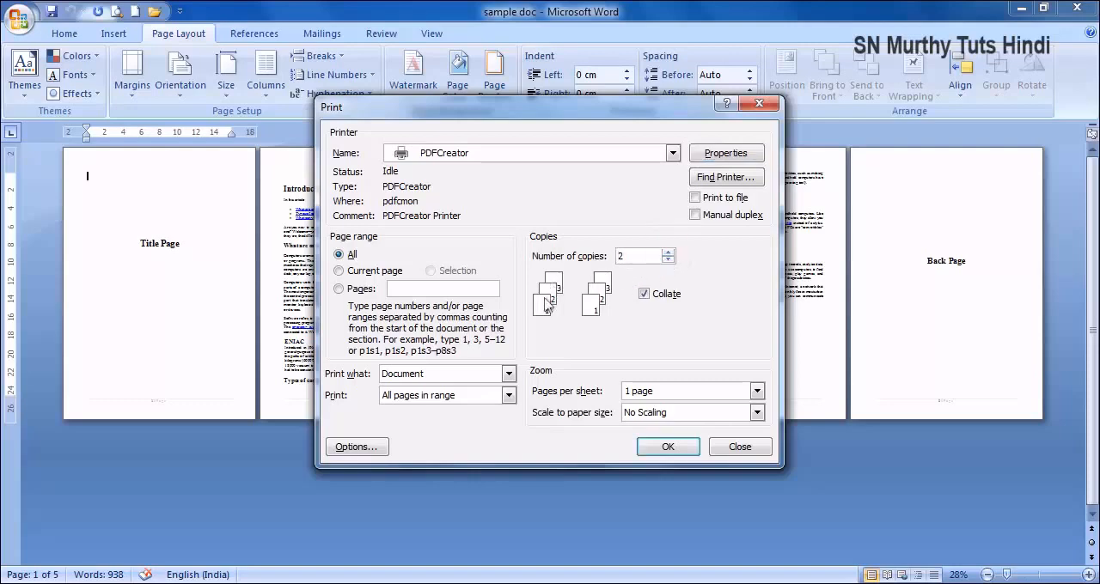
left_click(644, 294)
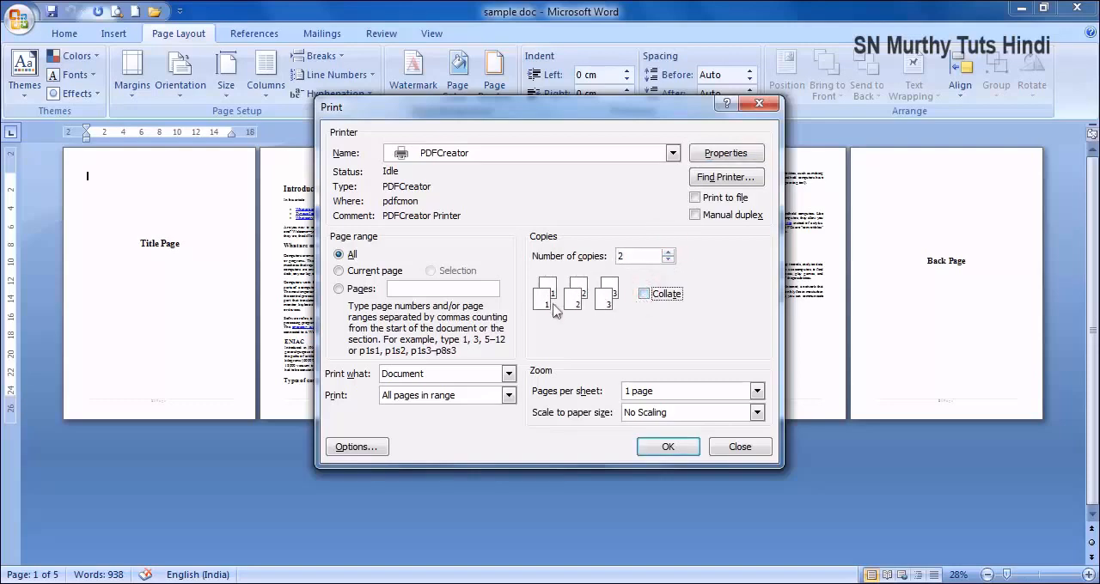
left_click(644, 294)
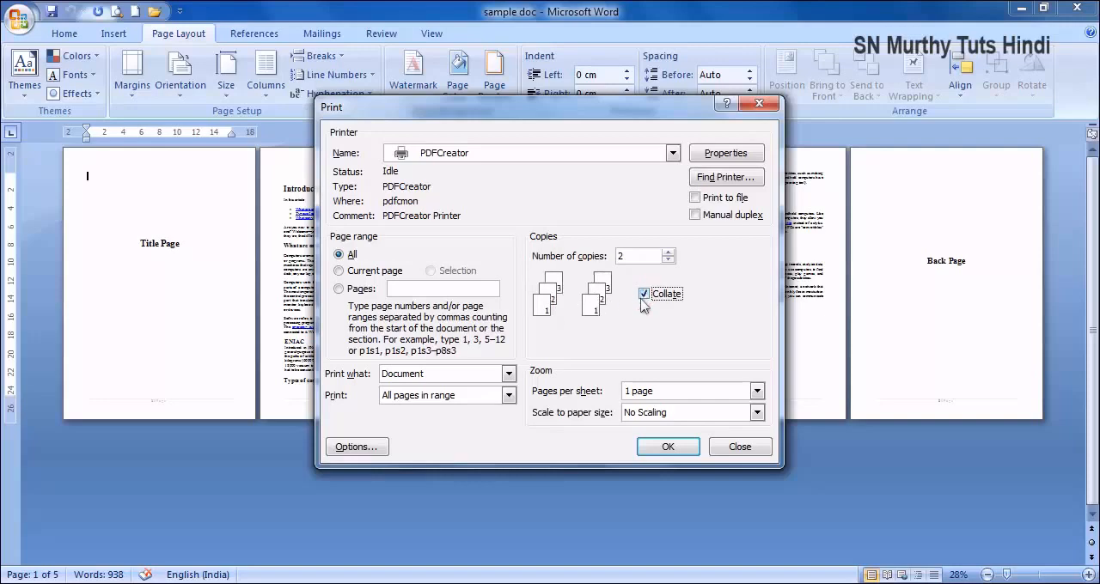
- Set the number of copies to 1, print all pages with PDFCreator and save the PDF as sample doc on the Desktop
left_click(669, 259)
left_click(660, 448)
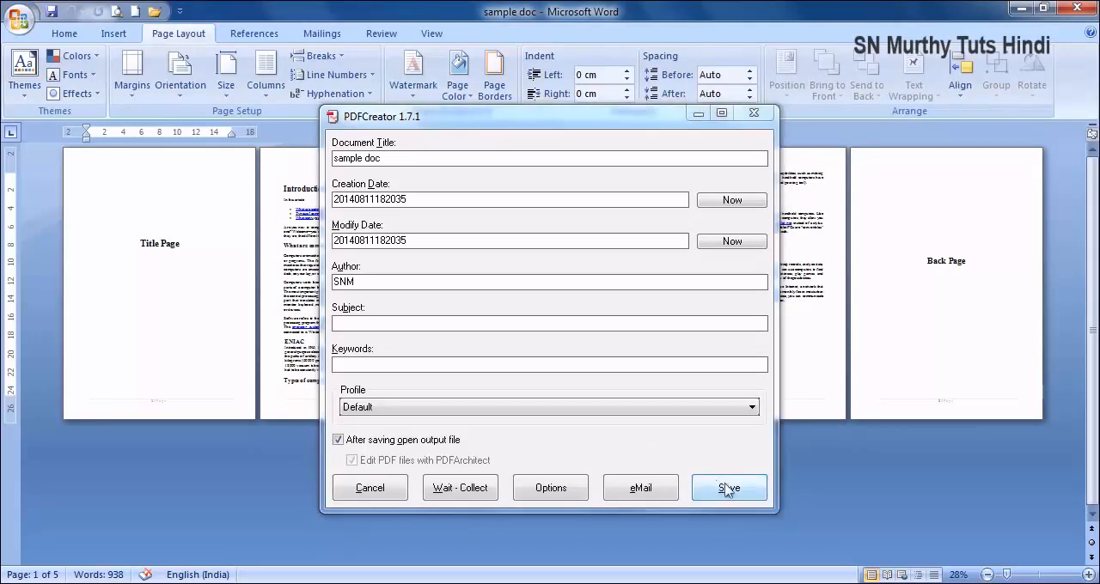
left_click(729, 489)
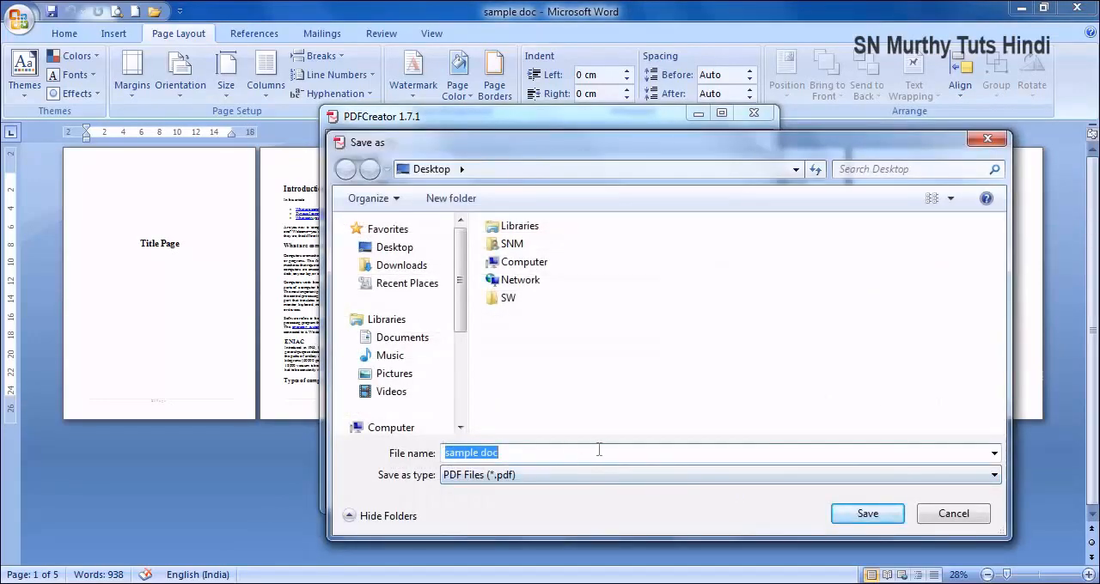
left_click(867, 514)
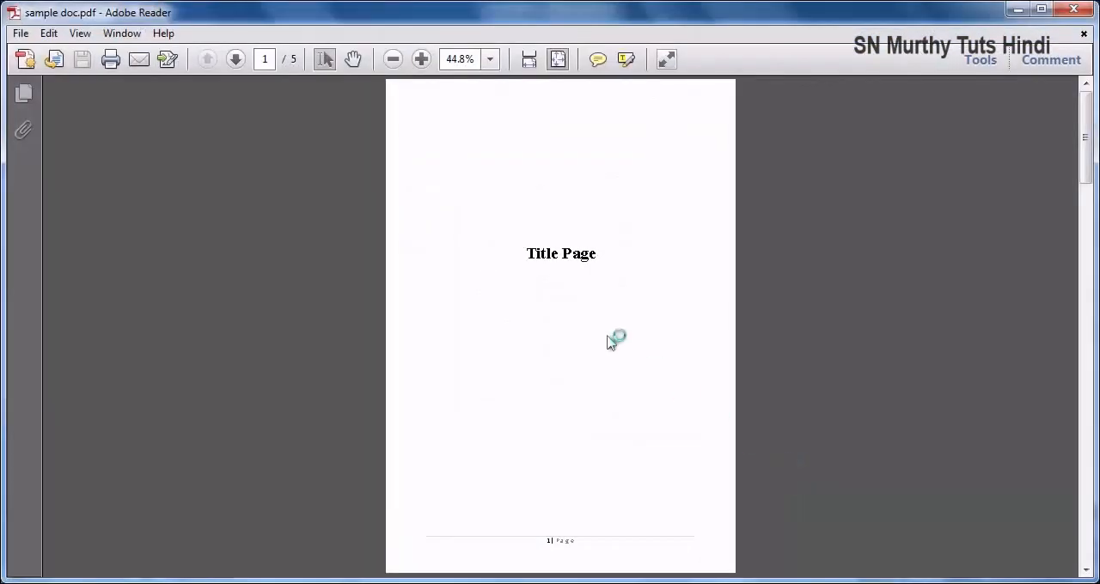
- Look through the pages of the sample doc PDF to its back page and close it
scroll(615, 339, "down", 20)
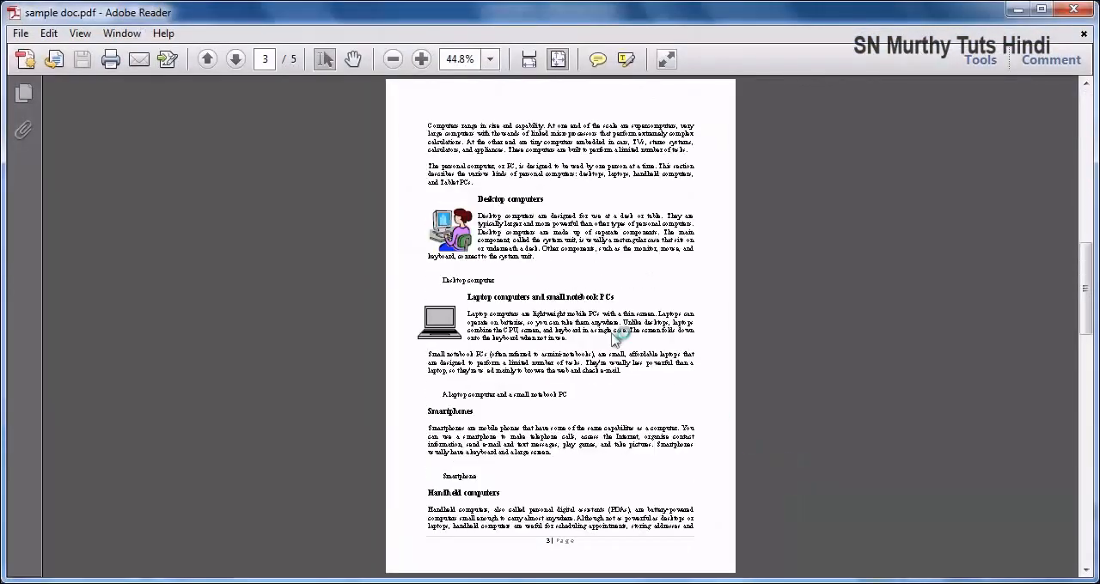
scroll(612, 335, "down", 10)
scroll(614, 340, "up", 20)
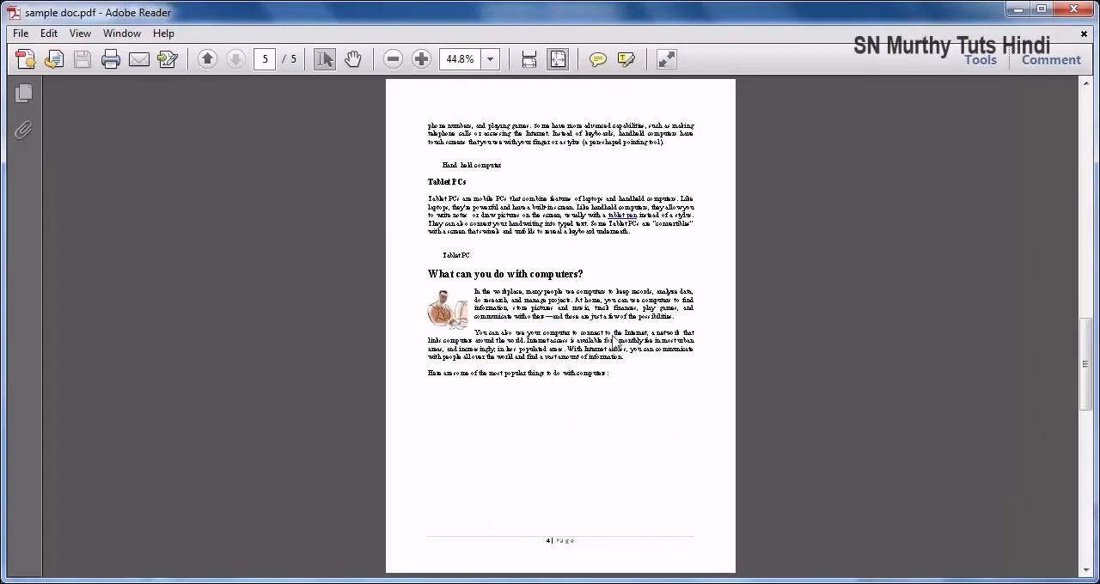
scroll(615, 342, "down", 20)
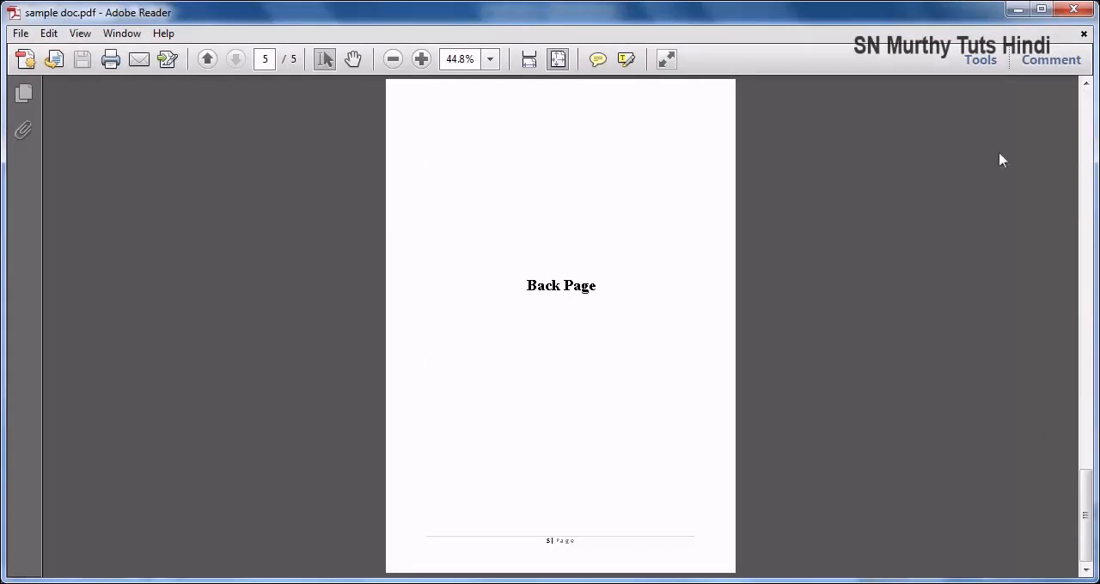
left_click(1074, 9)
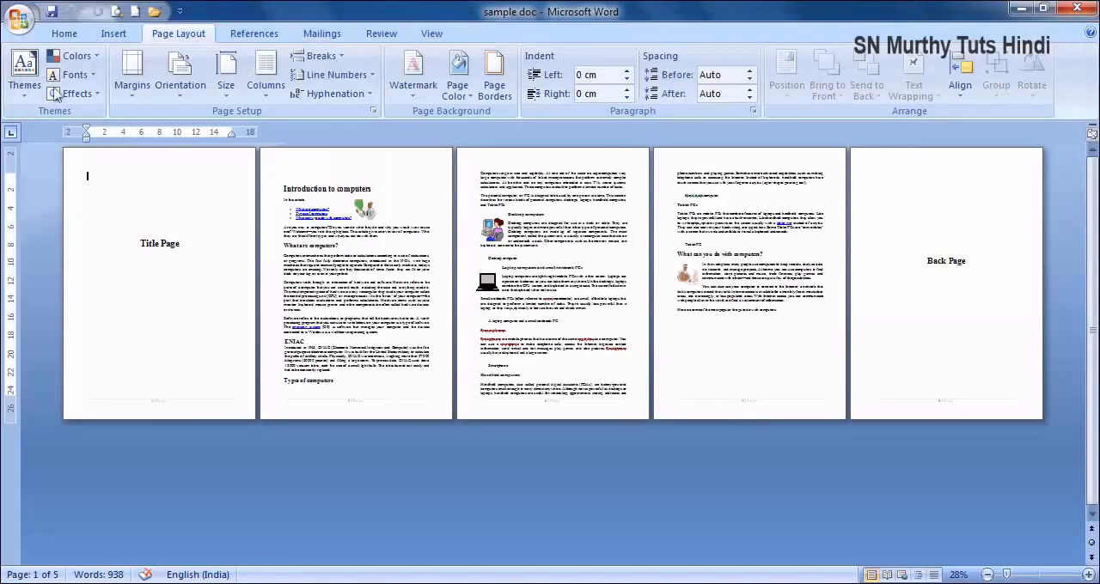
- Add the Print command to the Quick Access Toolbar
left_click(19, 17)
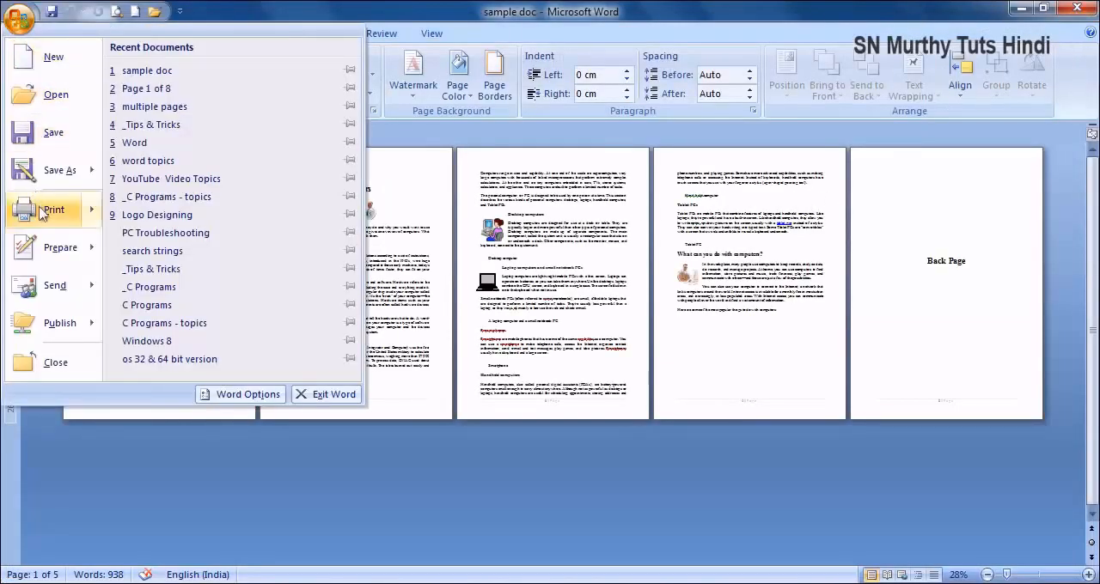
mouse_move(43, 213)
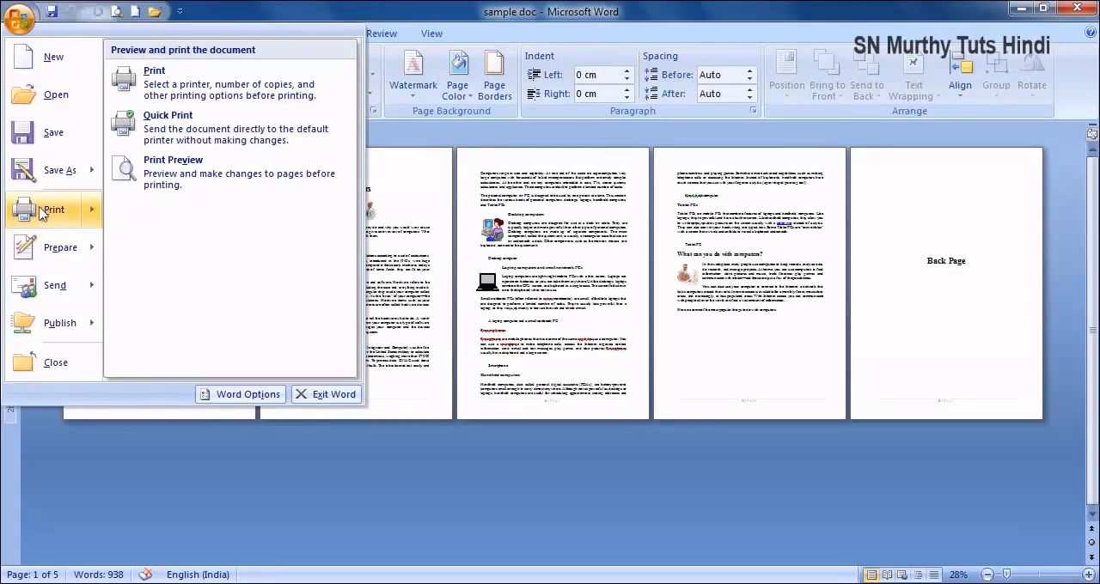
right_click(43, 213)
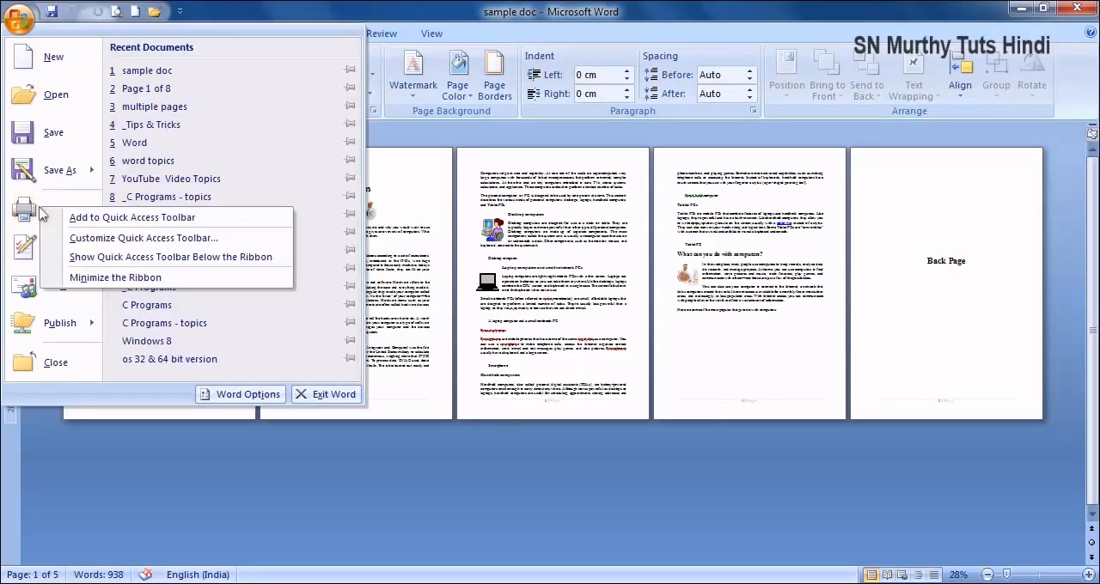
left_click(84, 220)
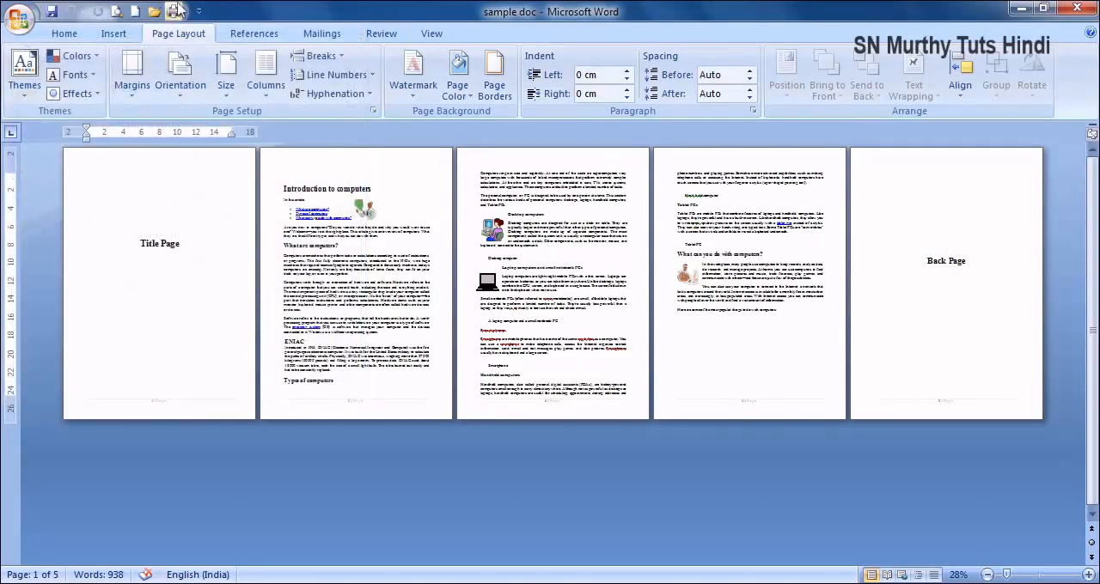
- Print only the current page with PDFCreator, replace the existing sample doc PDF, and close the output after viewing it
left_click(171, 12)
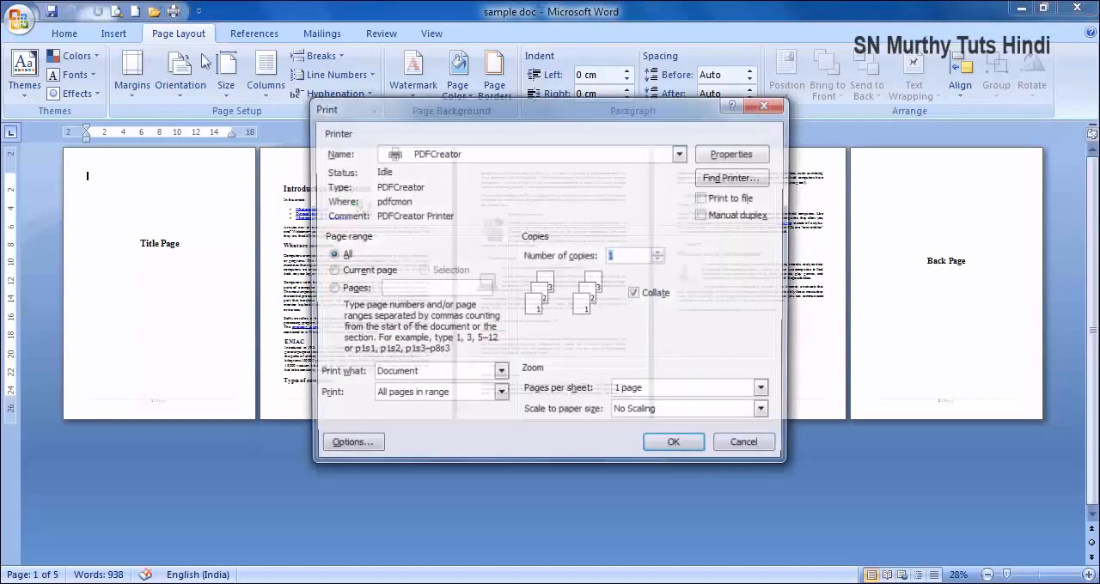
left_click(332, 272)
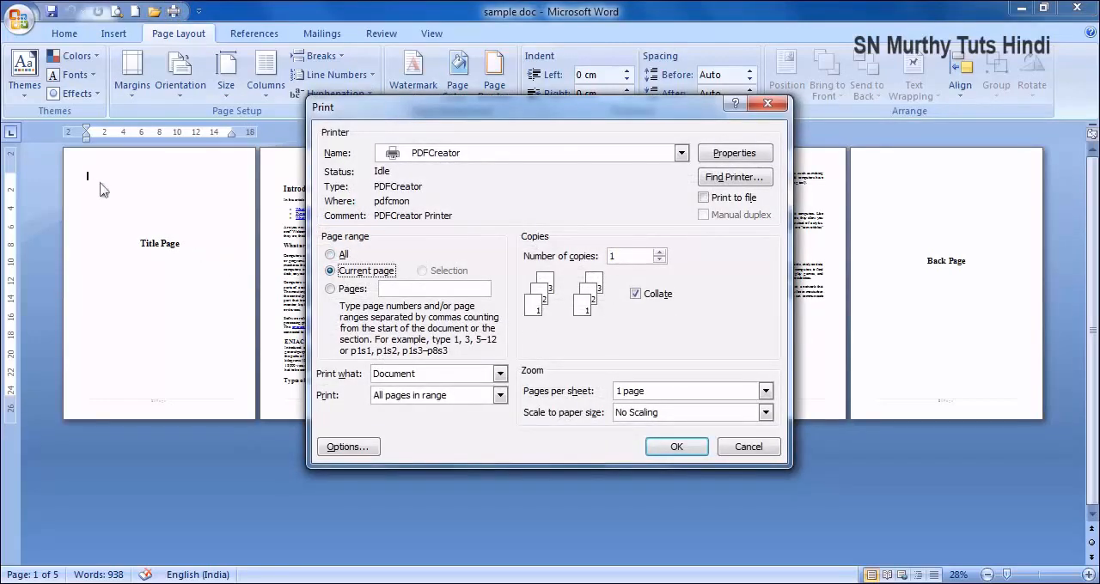
left_click(676, 447)
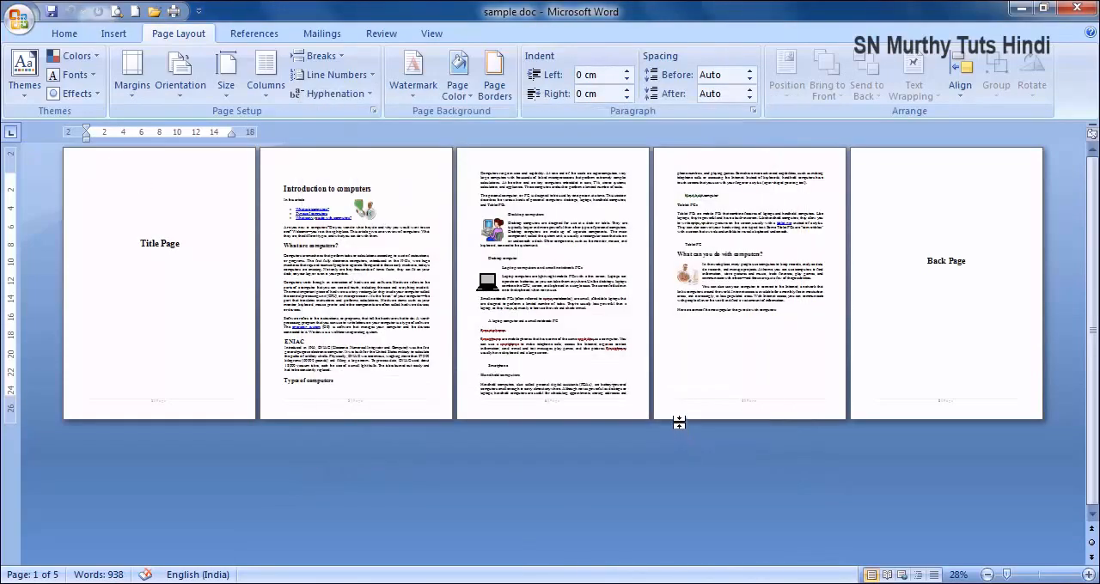
left_click(727, 487)
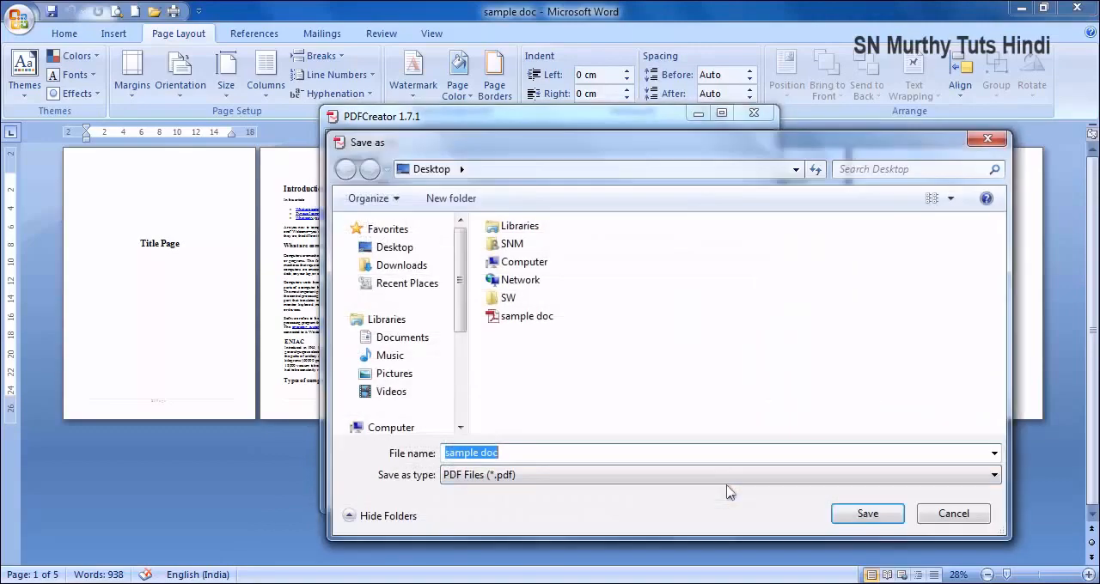
left_click(862, 513)
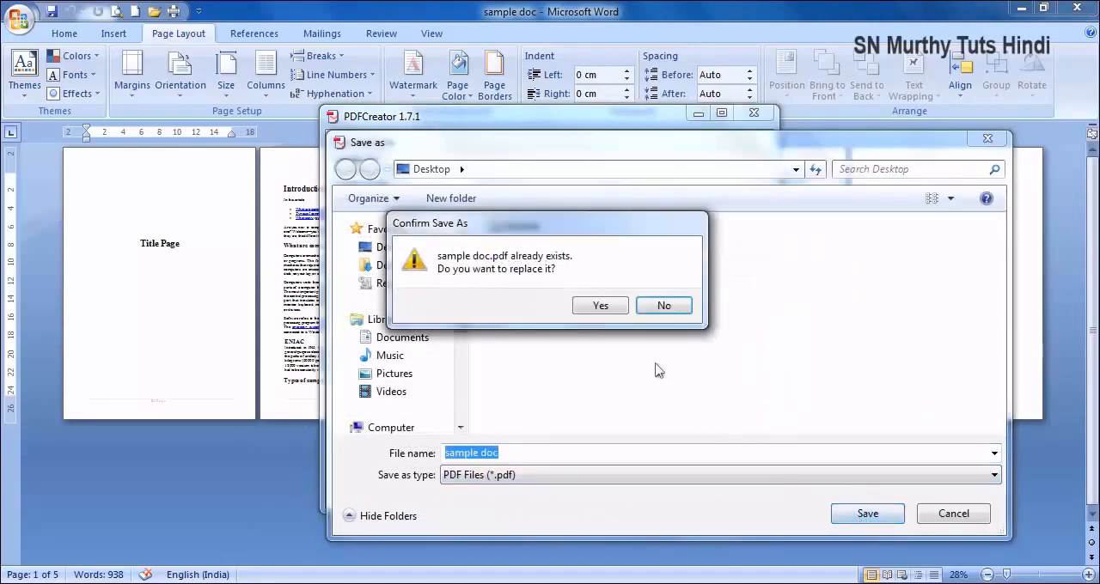
left_click(601, 307)
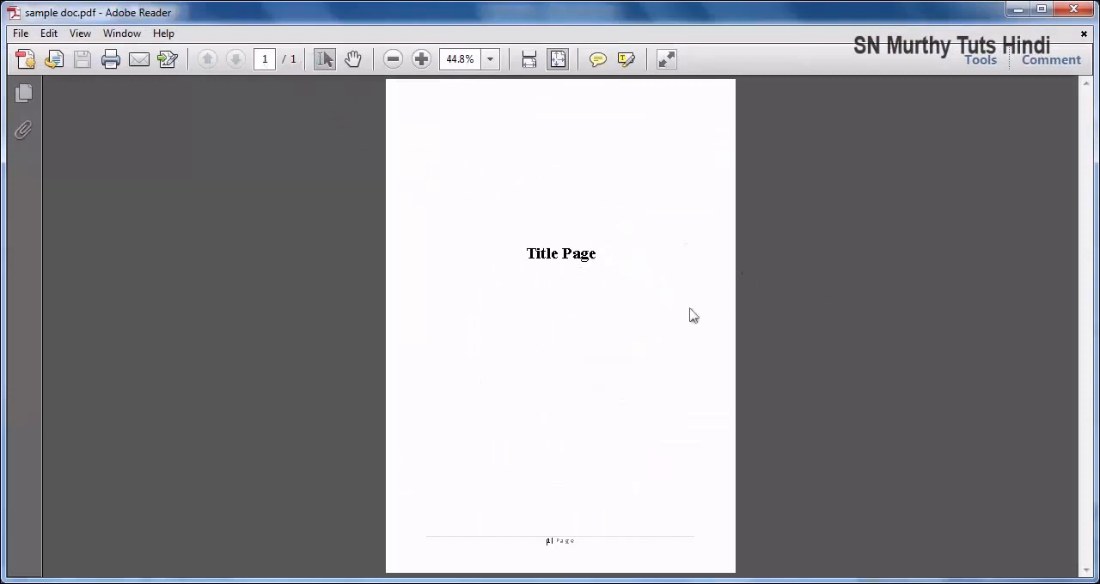
left_click(1073, 9)
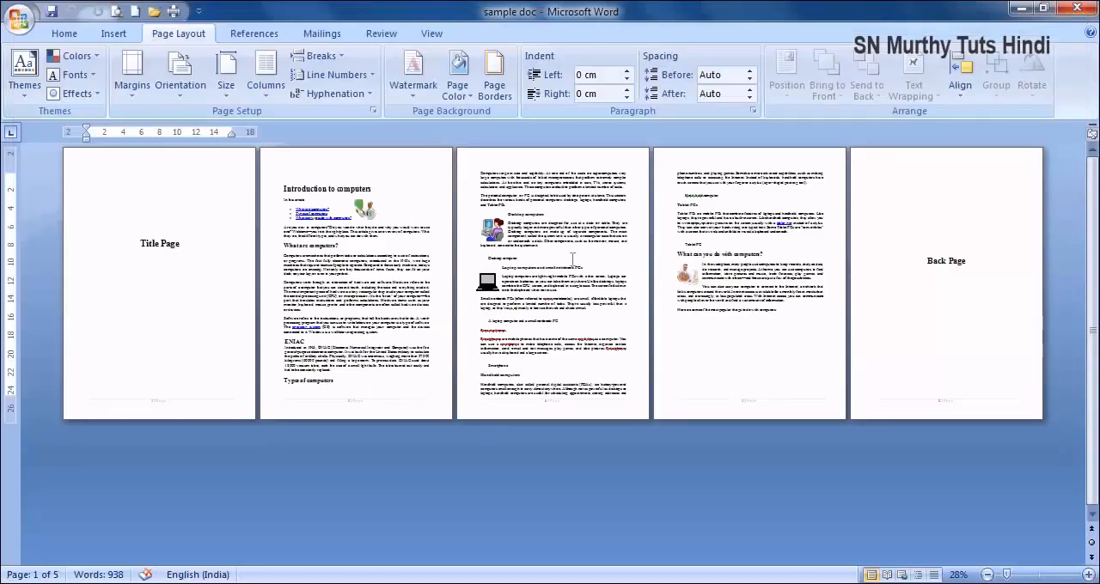
- Print only pages 2,4 with PDFCreator, replacing the existing sample doc PDF, and close the output after checking its pages
left_click(173, 11)
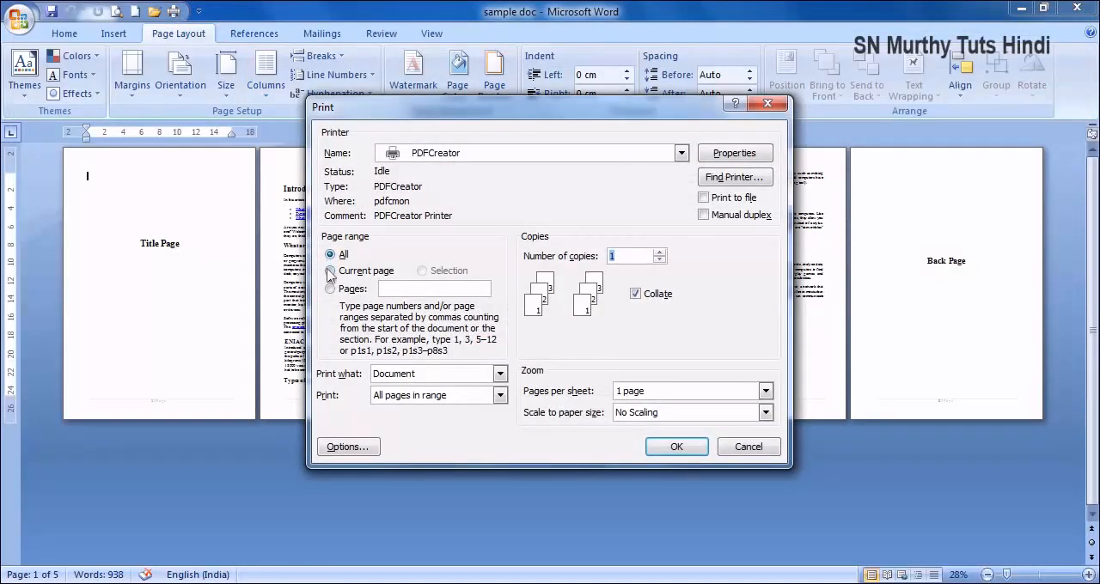
left_click(331, 288)
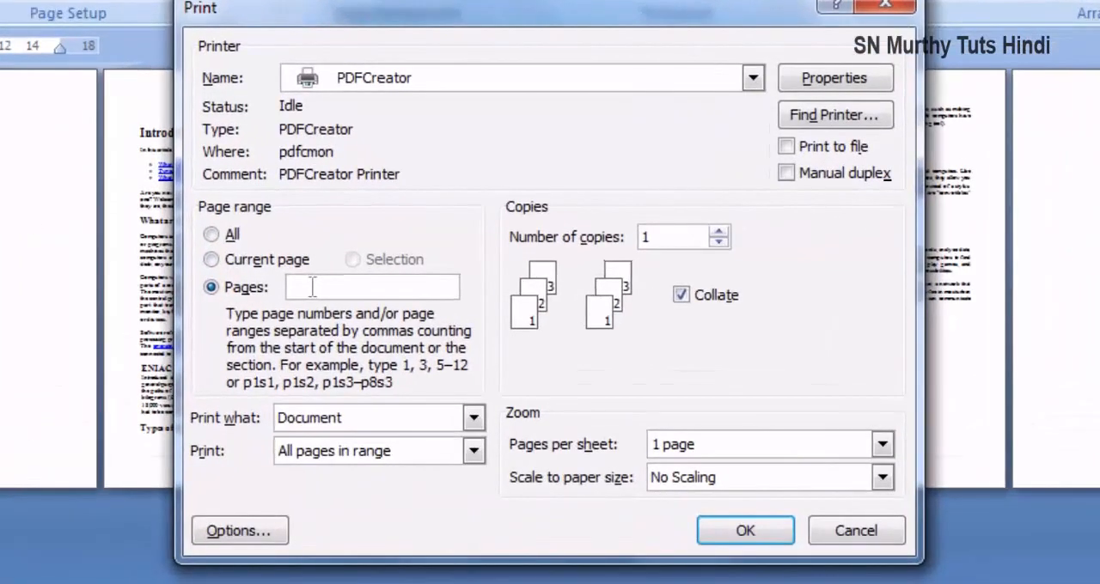
type("2,4")
left_click(736, 533)
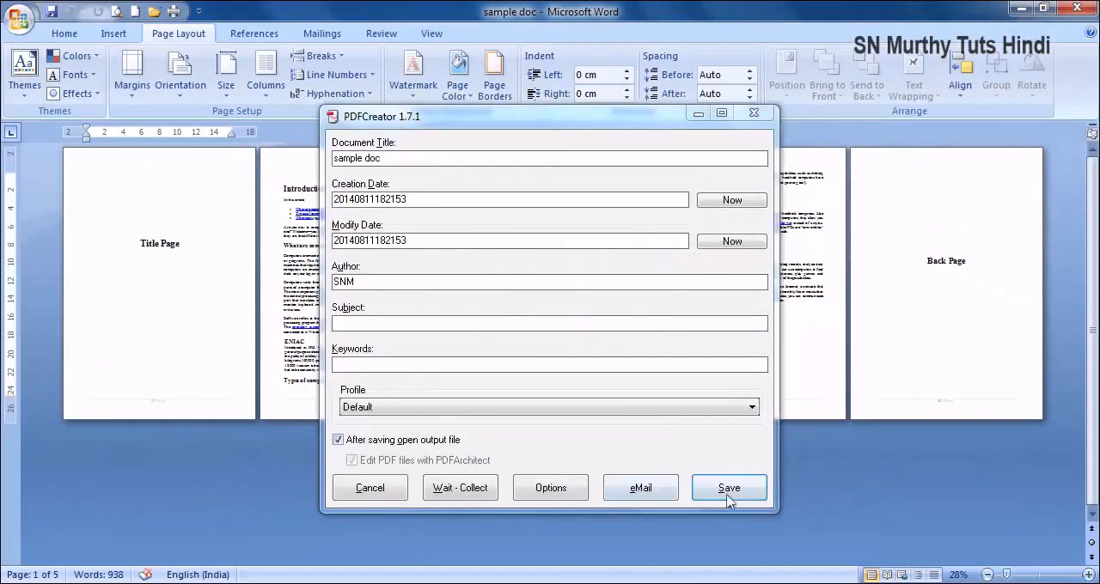
left_click(728, 490)
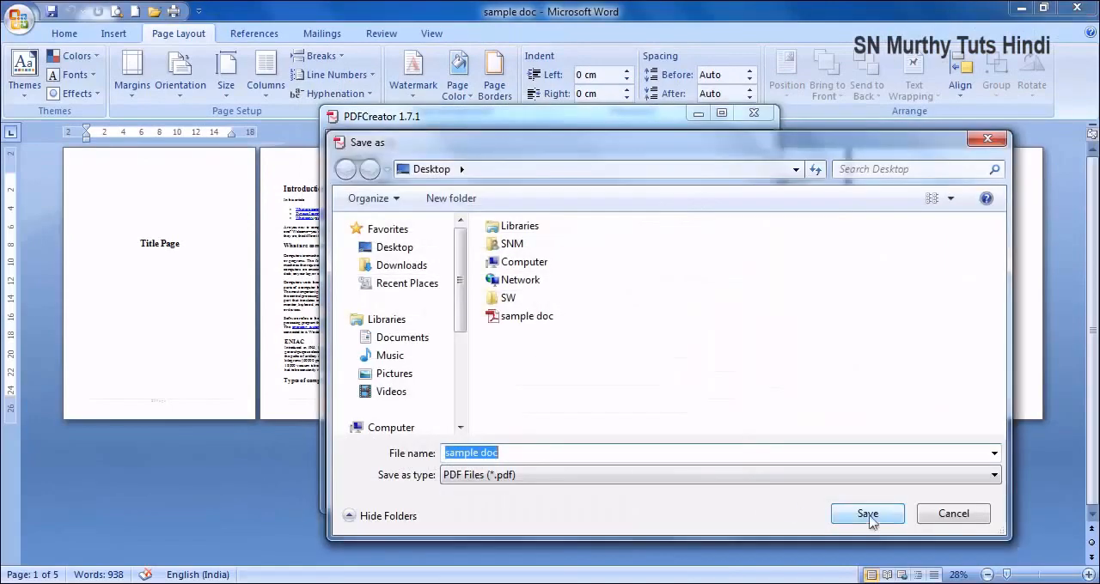
left_click(869, 515)
left_click(592, 305)
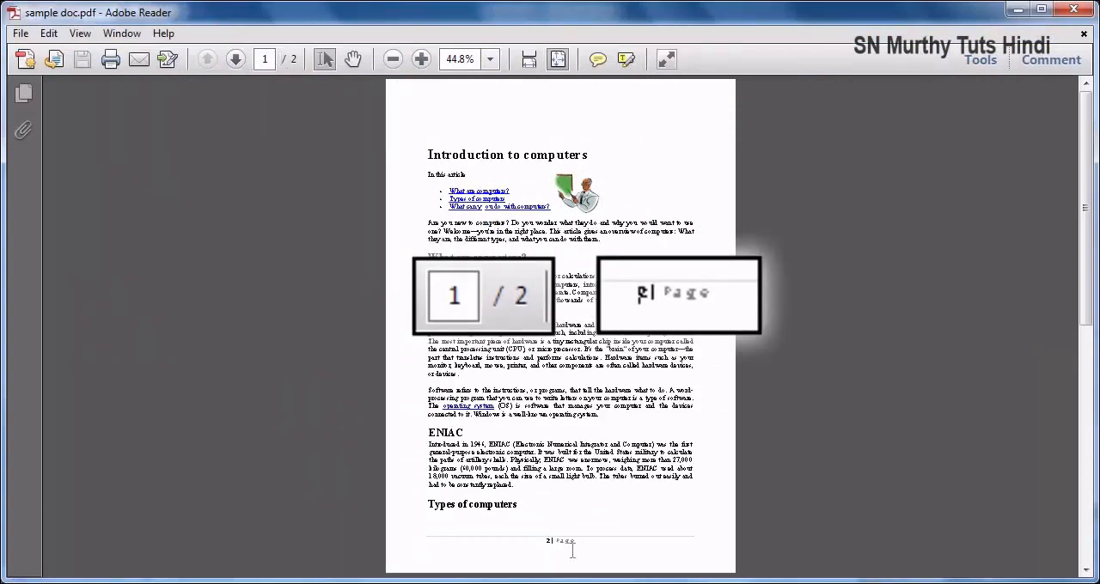
scroll(589, 532, "down", 3)
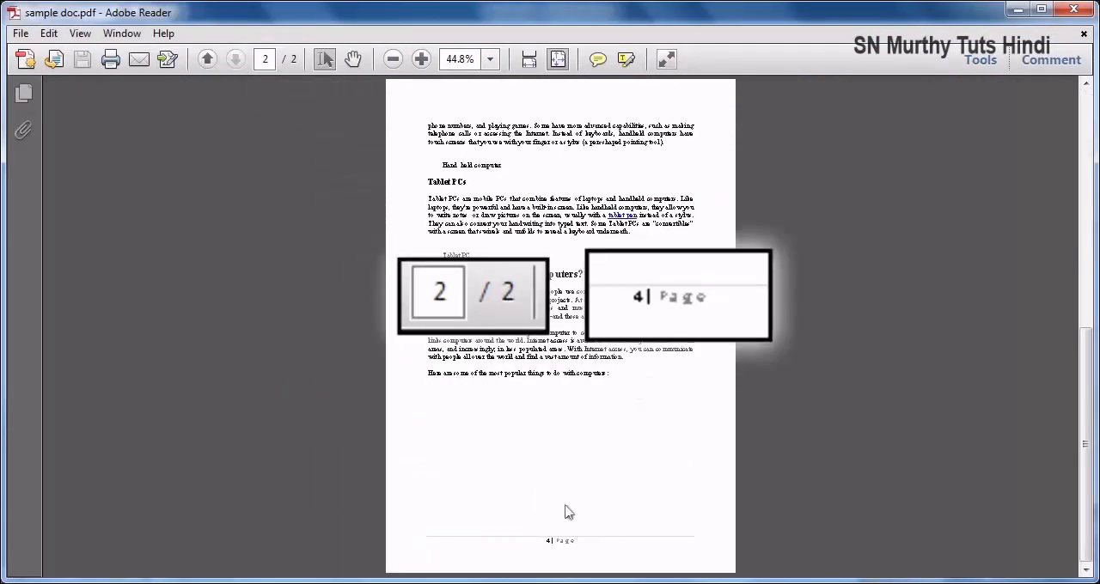
left_click(1074, 12)
- Print the page range 1-3 with PDFCreator, replacing the existing sample doc PDF, and look through the output pages
left_click(174, 11)
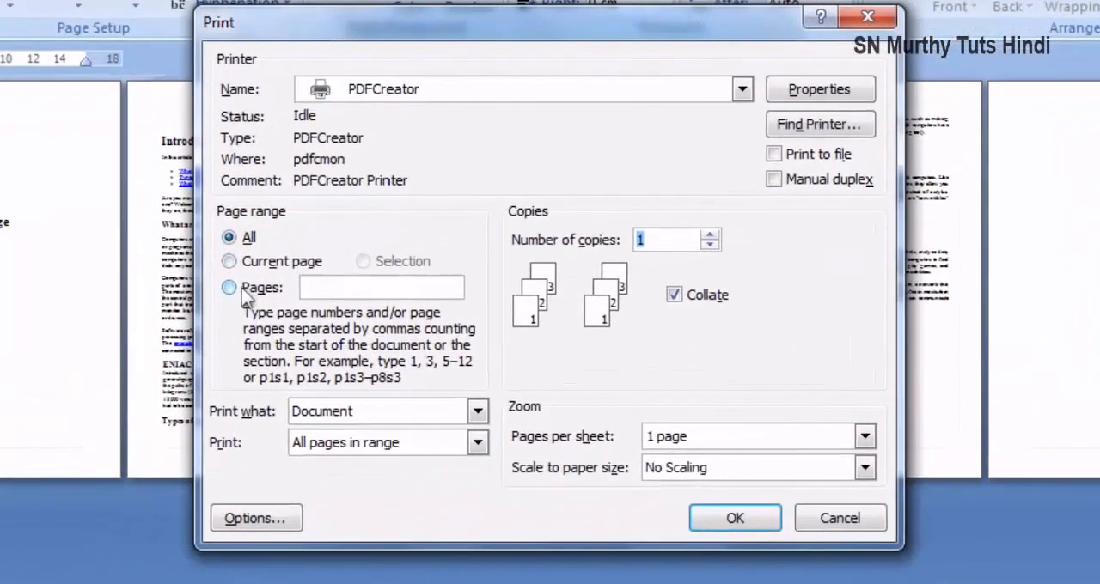
left_click(413, 290)
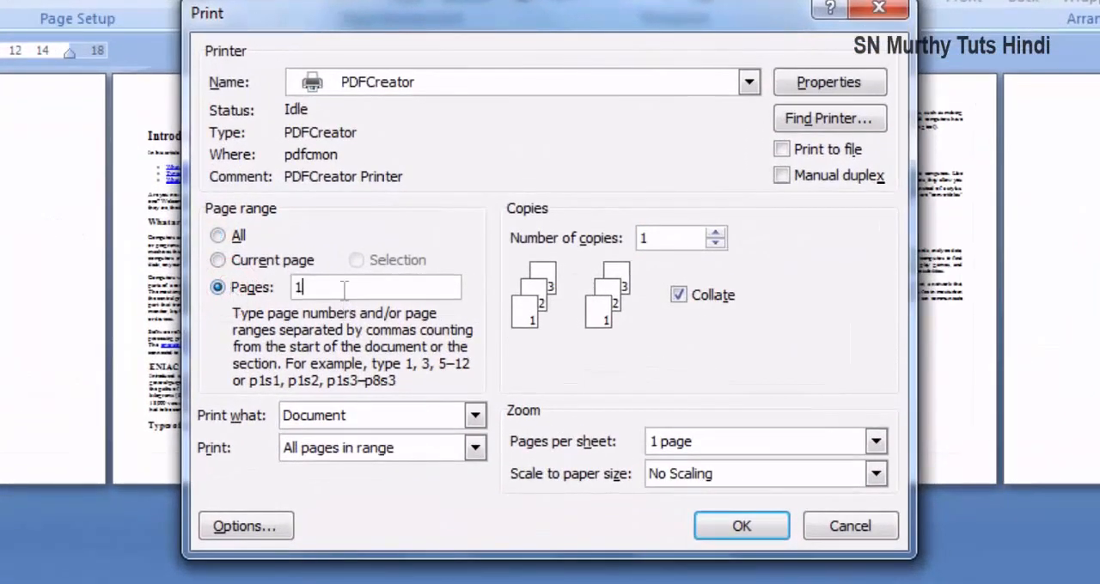
type("1-3")
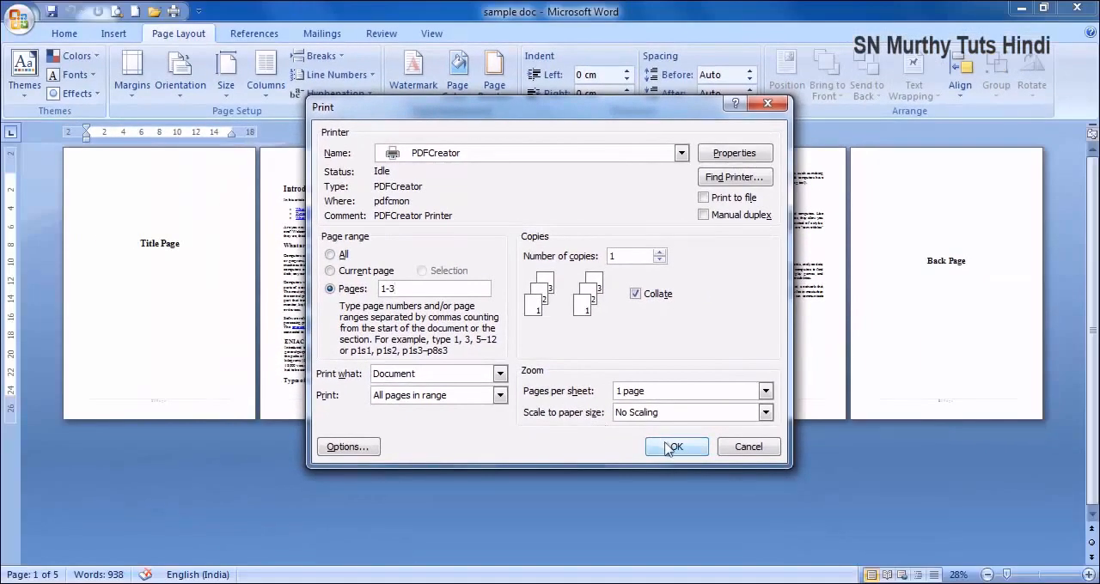
left_click(737, 528)
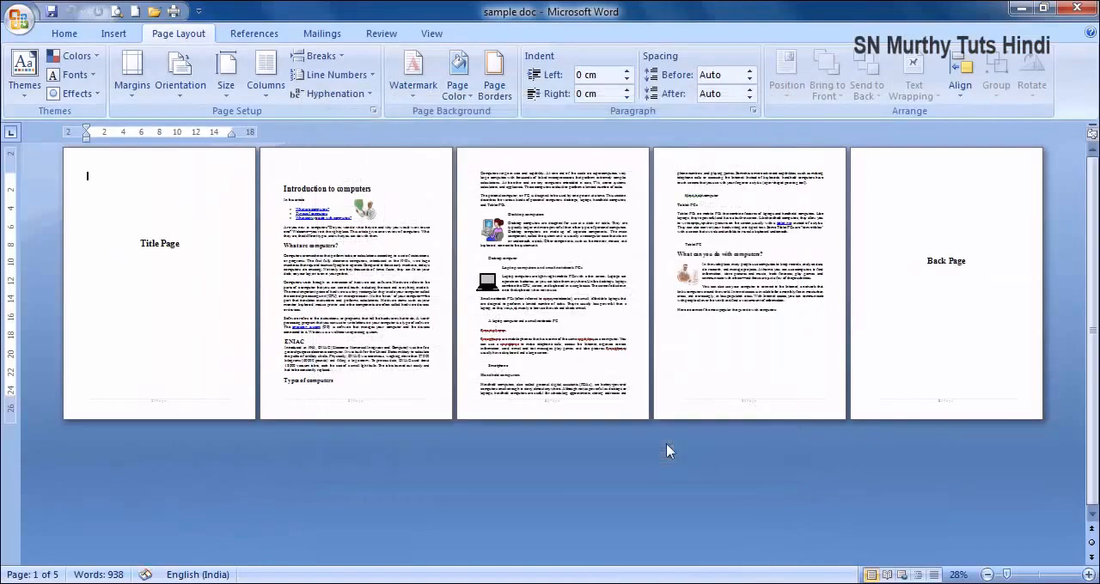
left_click(728, 488)
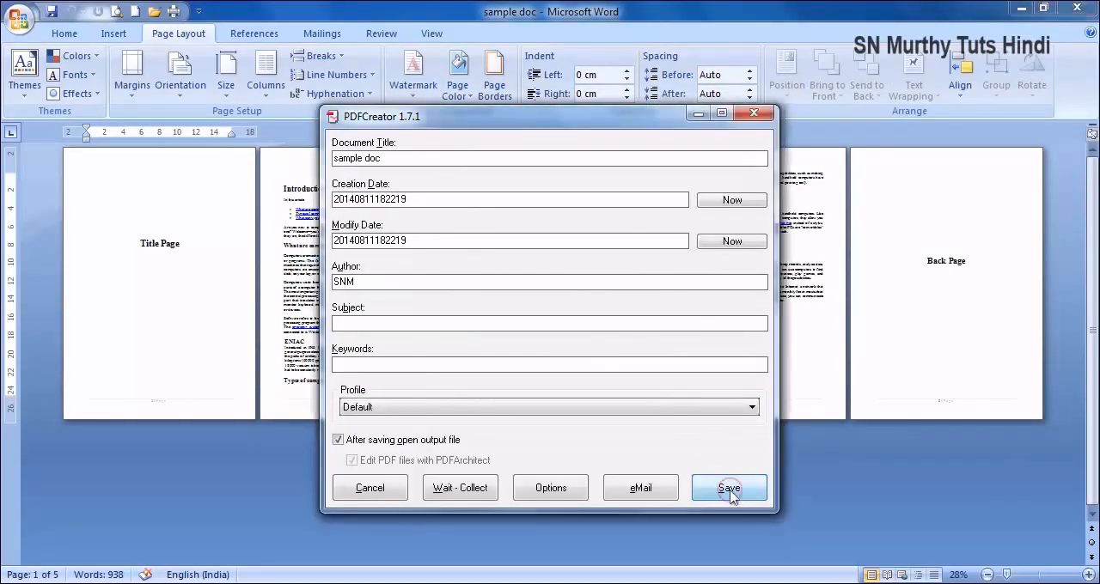
left_click(866, 513)
left_click(604, 313)
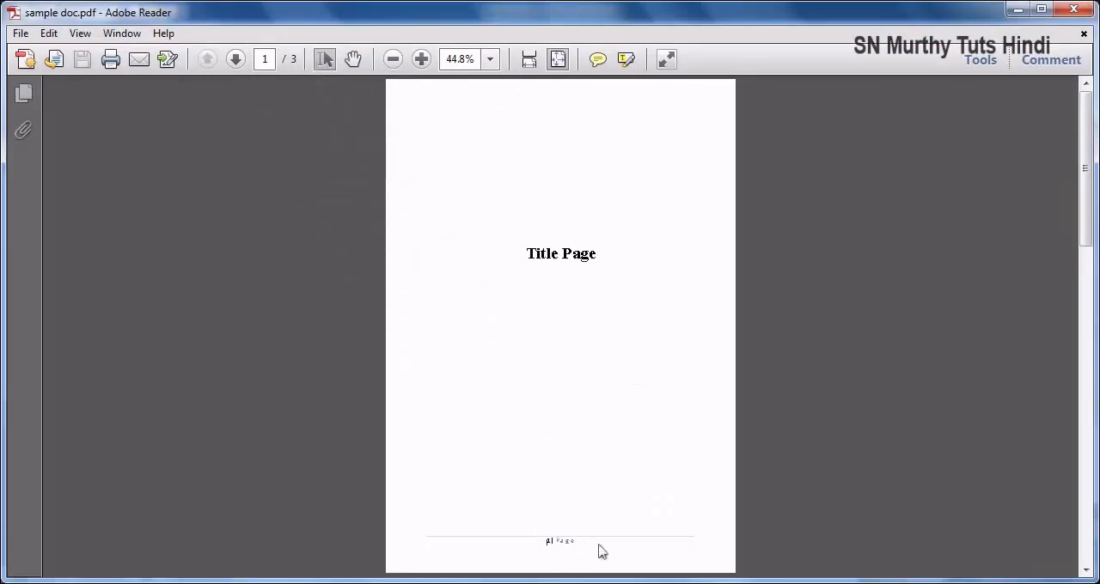
scroll(602, 551, "down", 3)
scroll(586, 550, "down", 3)
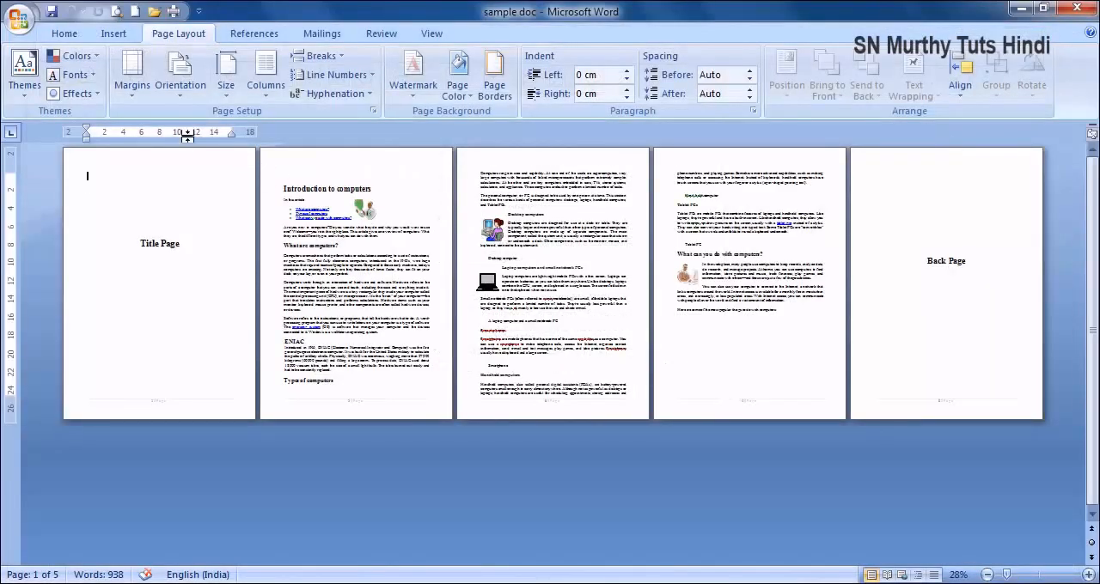
- Print pages 2-3,5 of the document with PDFCreator
left_click(172, 11)
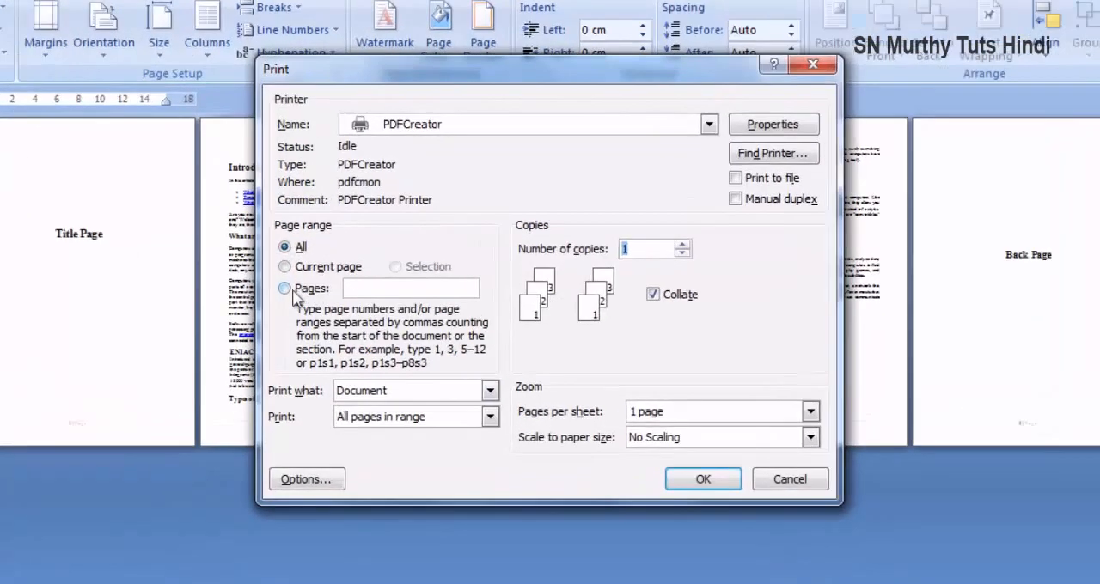
left_click(403, 289)
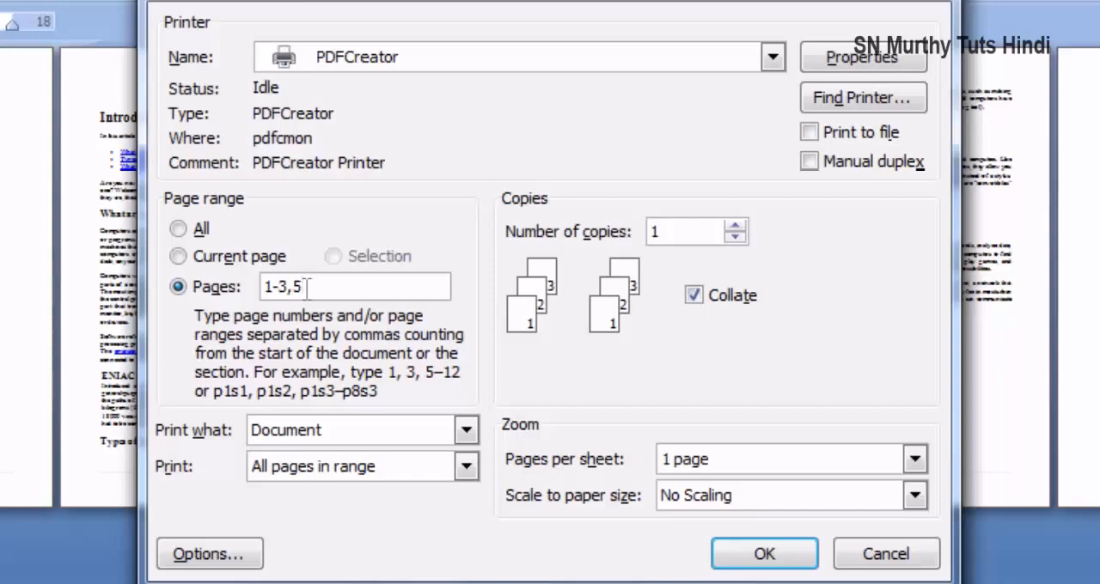
left_click(271, 287)
key("BackSpace")
type("2")
left_click(763, 553)
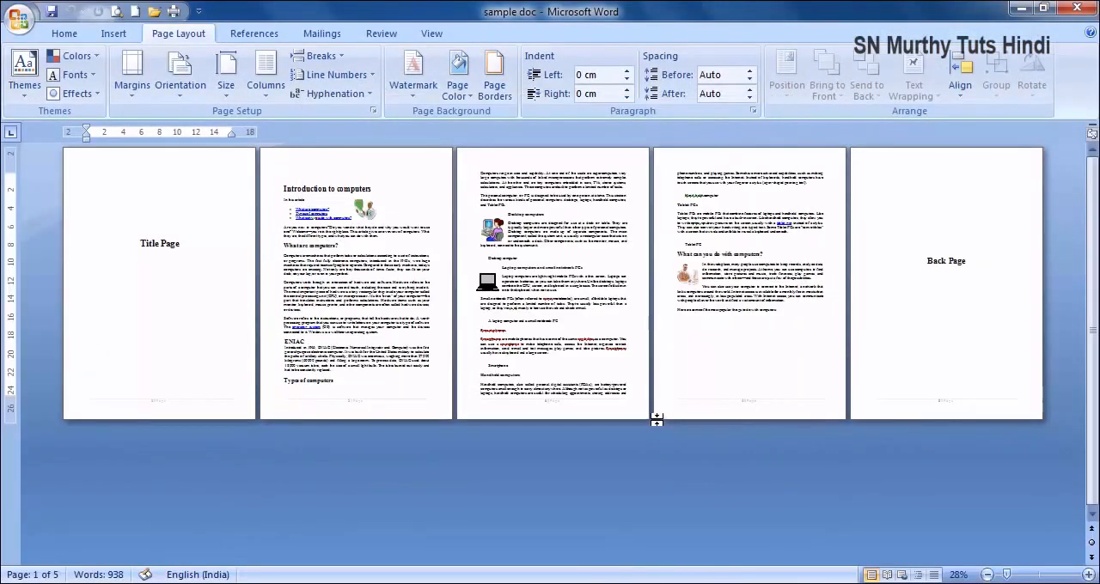
- Save the page-range output over the existing sample doc PDF, and close it after checking its pages
left_click(722, 473)
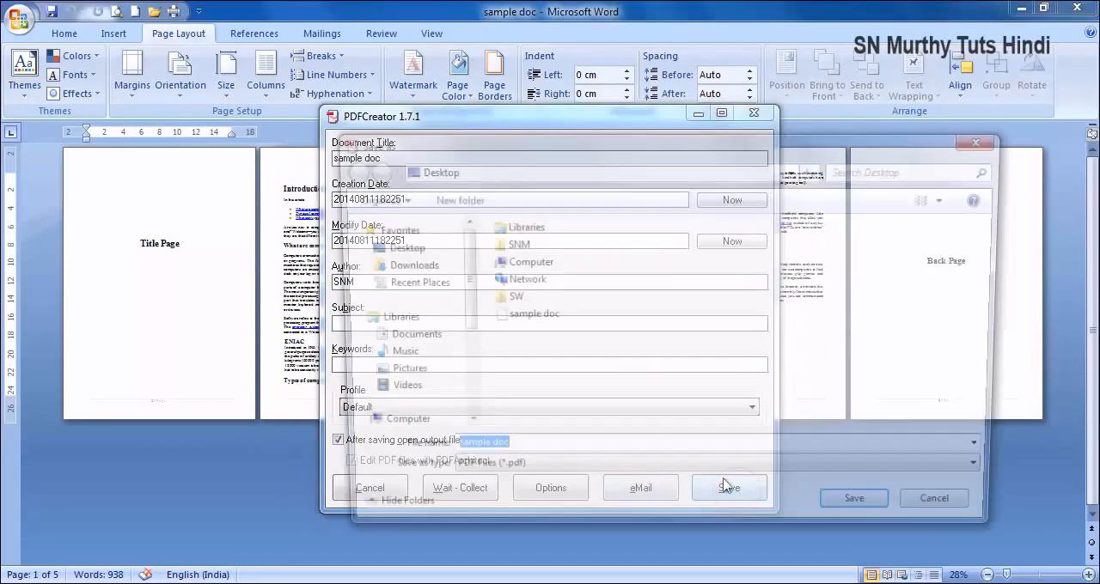
left_click(859, 513)
left_click(604, 304)
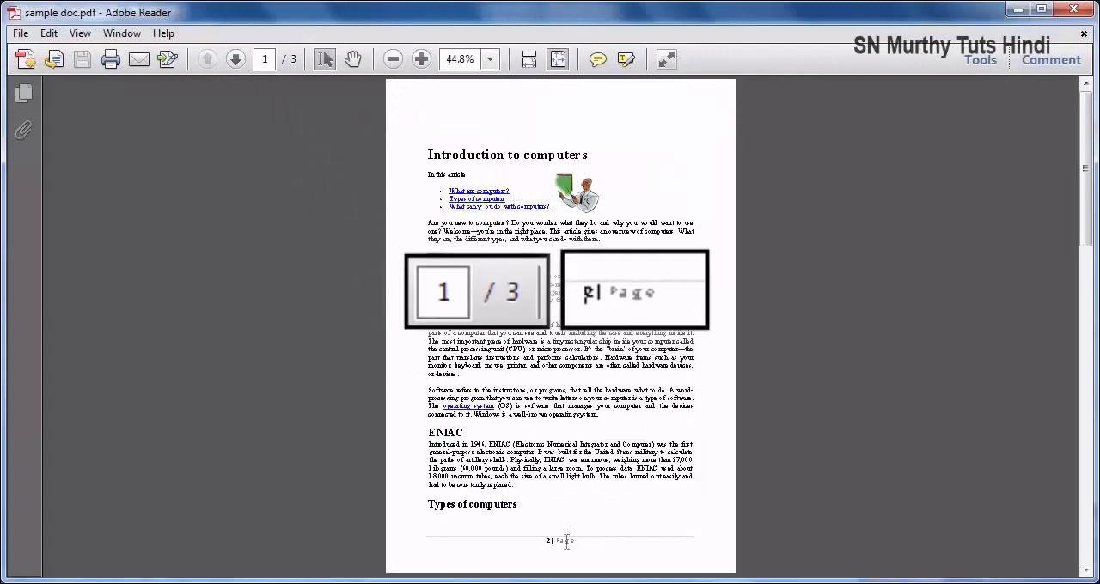
scroll(578, 544, "down", 2)
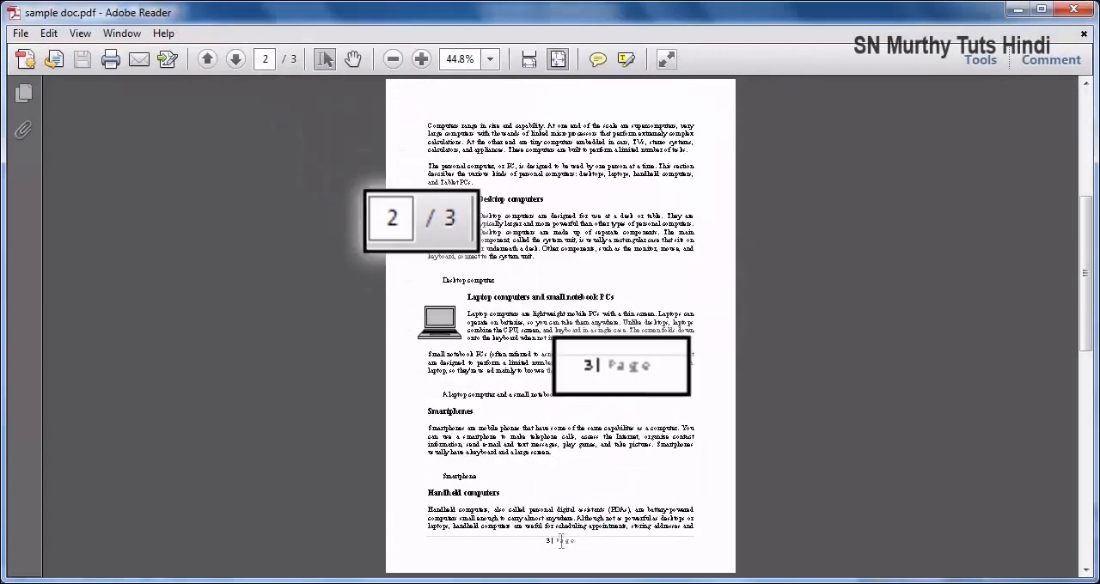
scroll(553, 537, "down", 2)
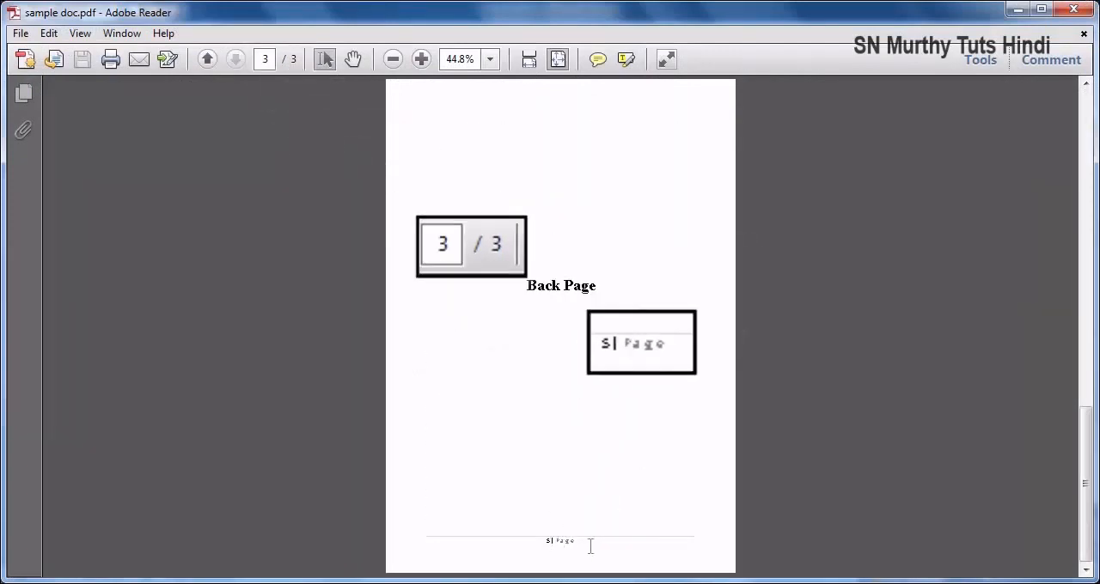
left_click(1072, 10)
- Print only the selection from the "Introduction to computers" heading through the first paragraph under "What are computers?" with PDFCreator
left_click(351, 292)
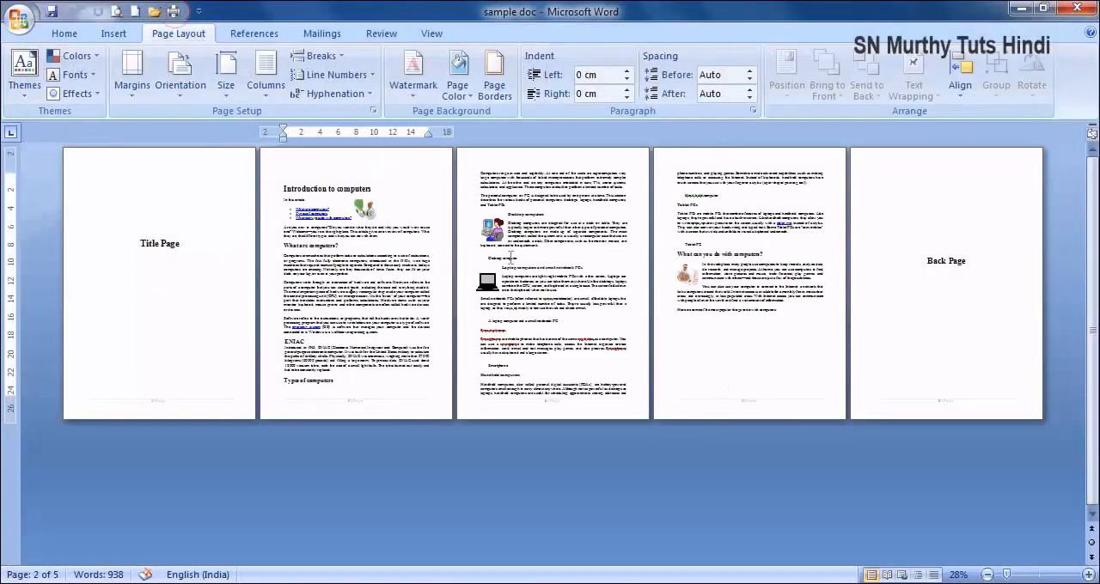
left_click_drag(283, 188, 427, 276)
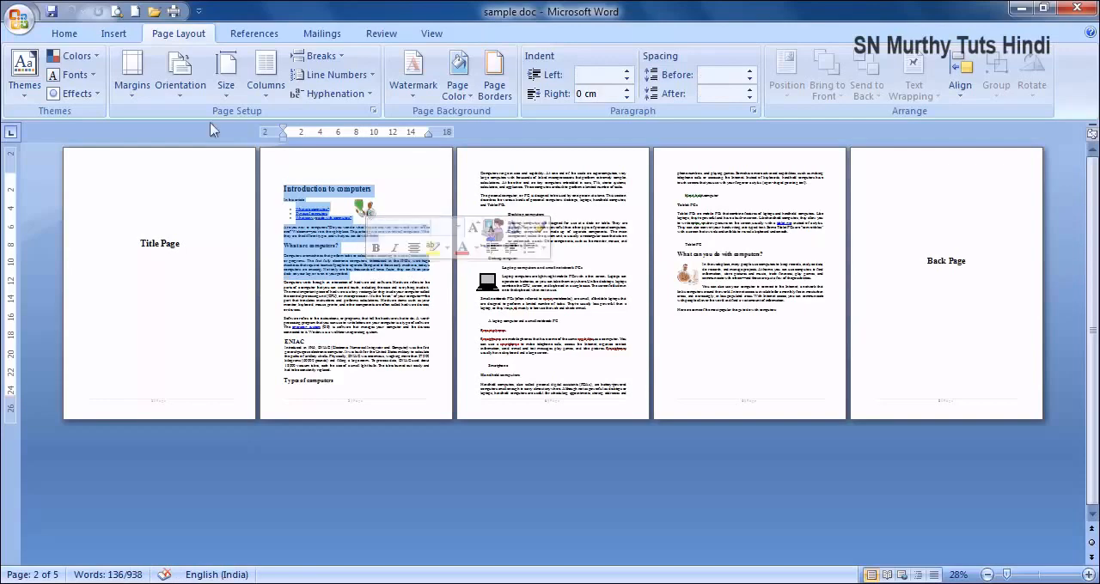
left_click(173, 11)
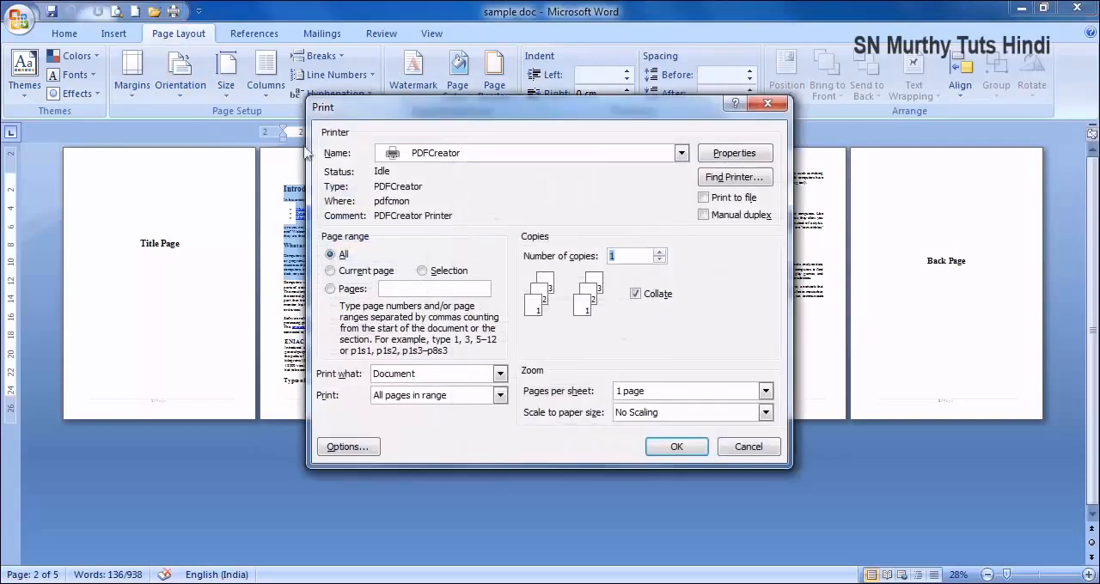
left_click(423, 271)
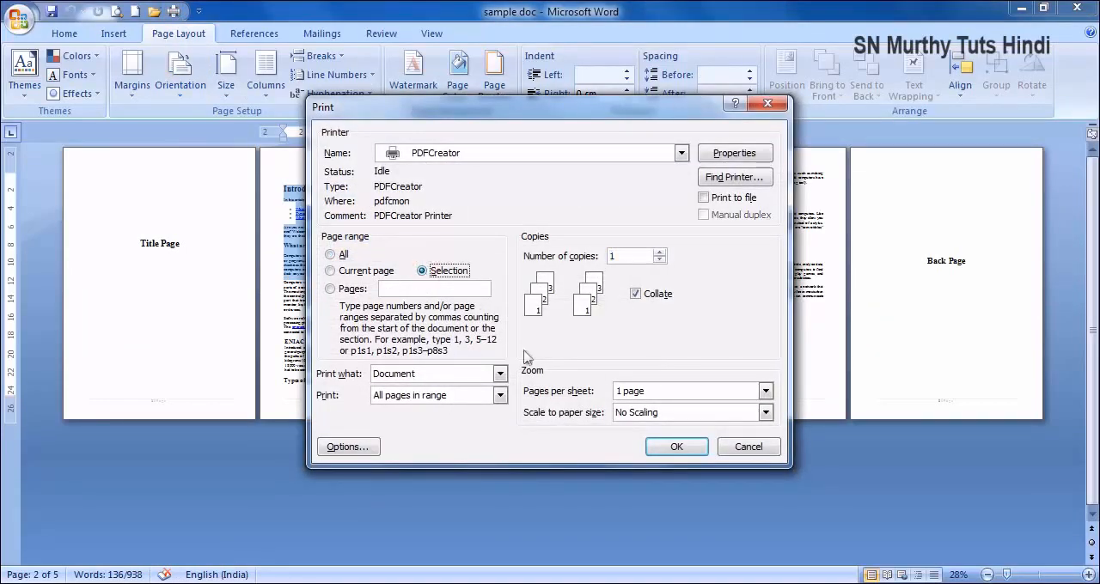
left_click(674, 446)
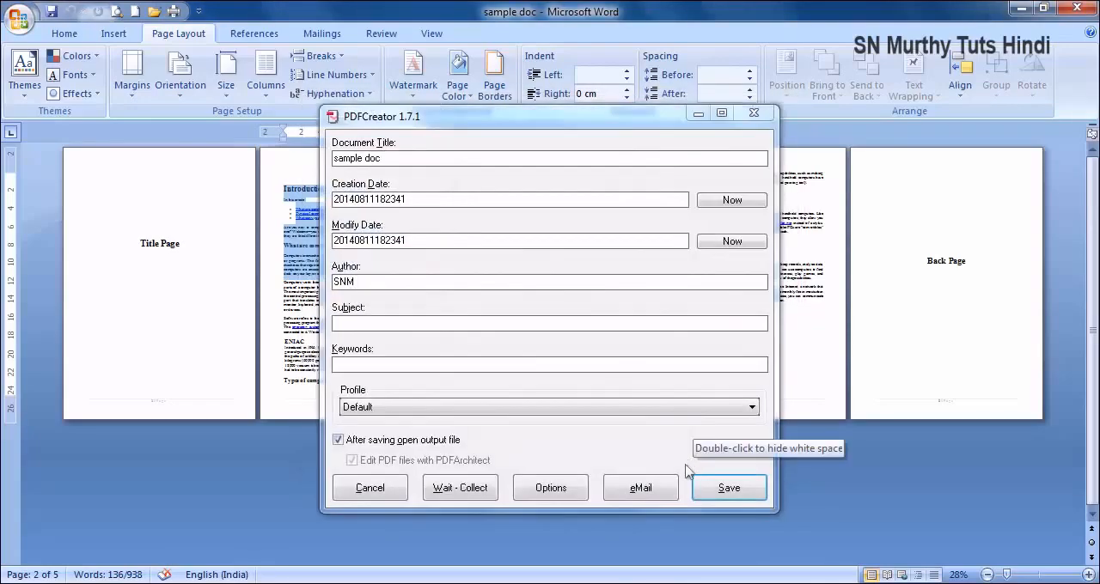
- Replace the existing sample doc PDF with the printed selection, and close the output after viewing it
left_click(728, 487)
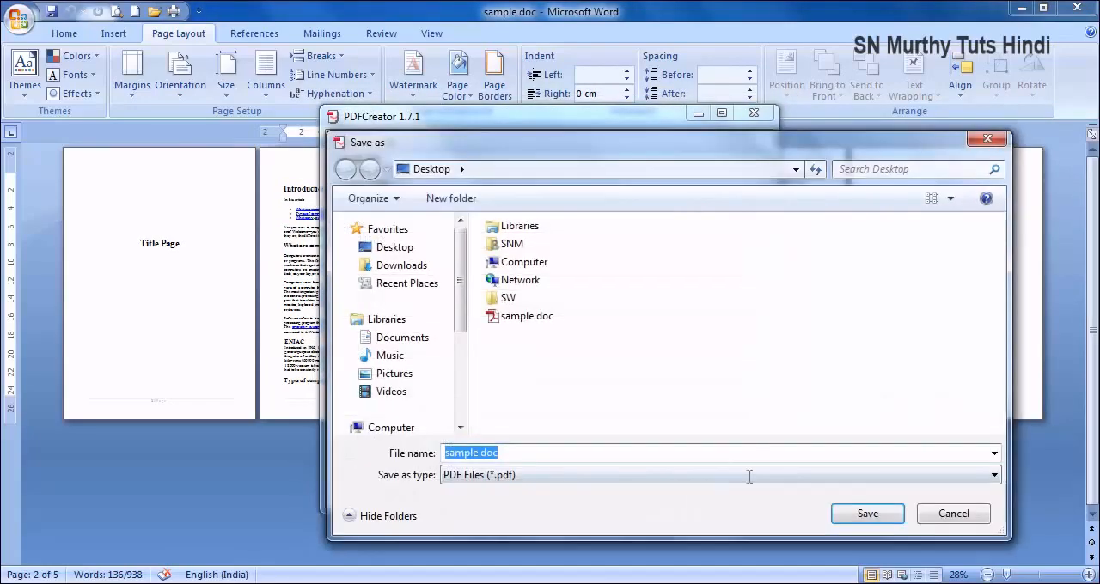
left_click(840, 512)
left_click(595, 309)
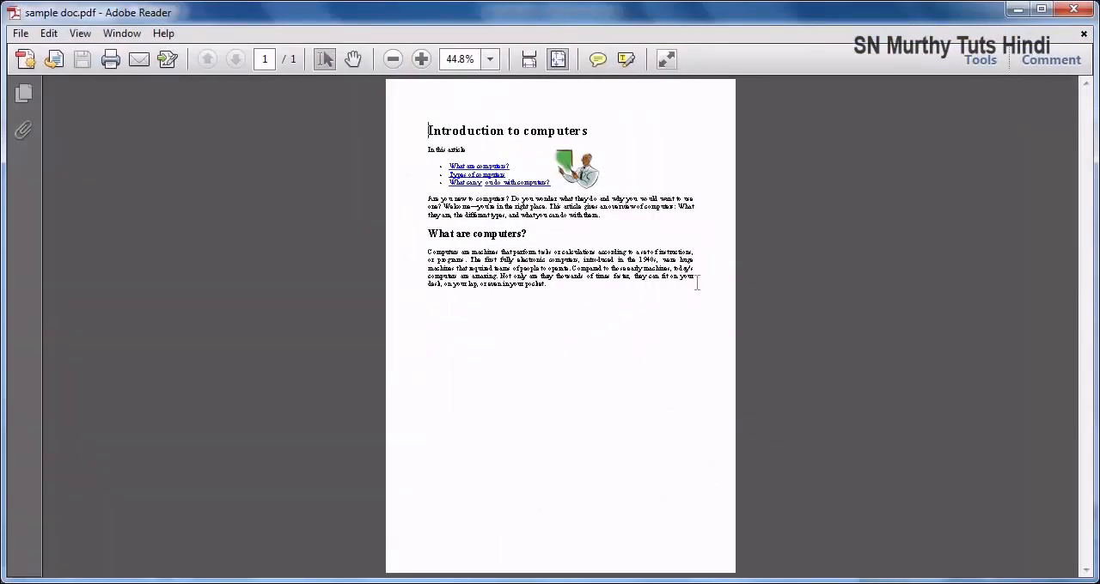
left_click(1076, 10)
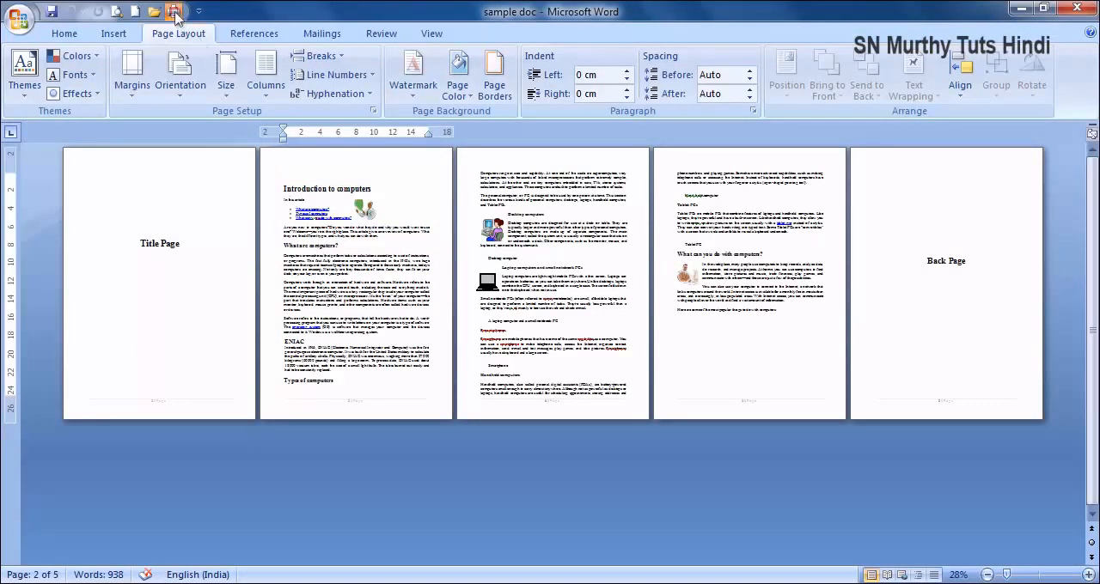
- Print only the odd pages of the document with PDFCreator
left_click(174, 11)
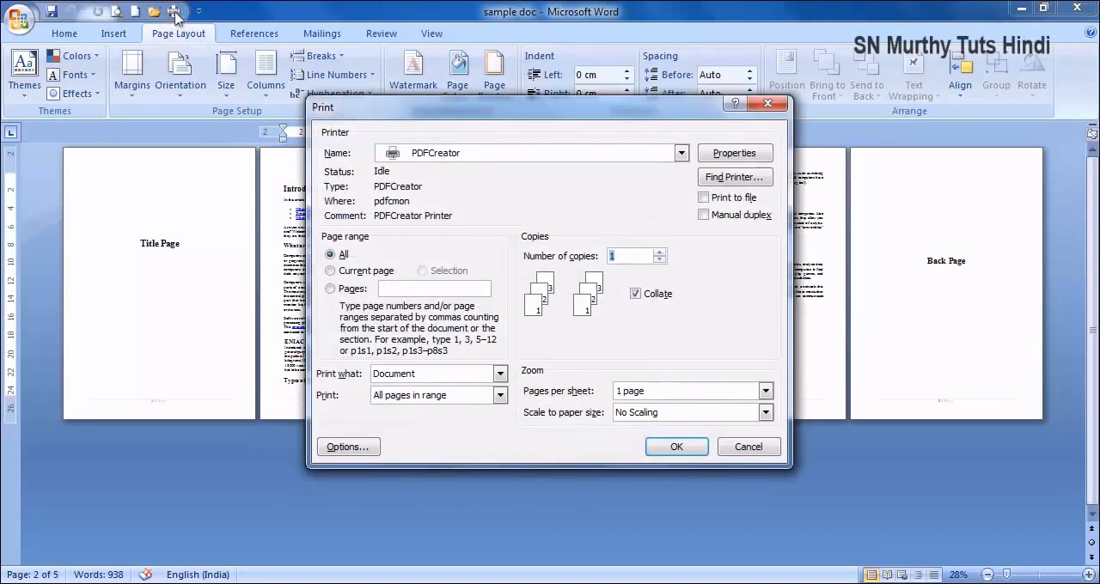
left_click(482, 400)
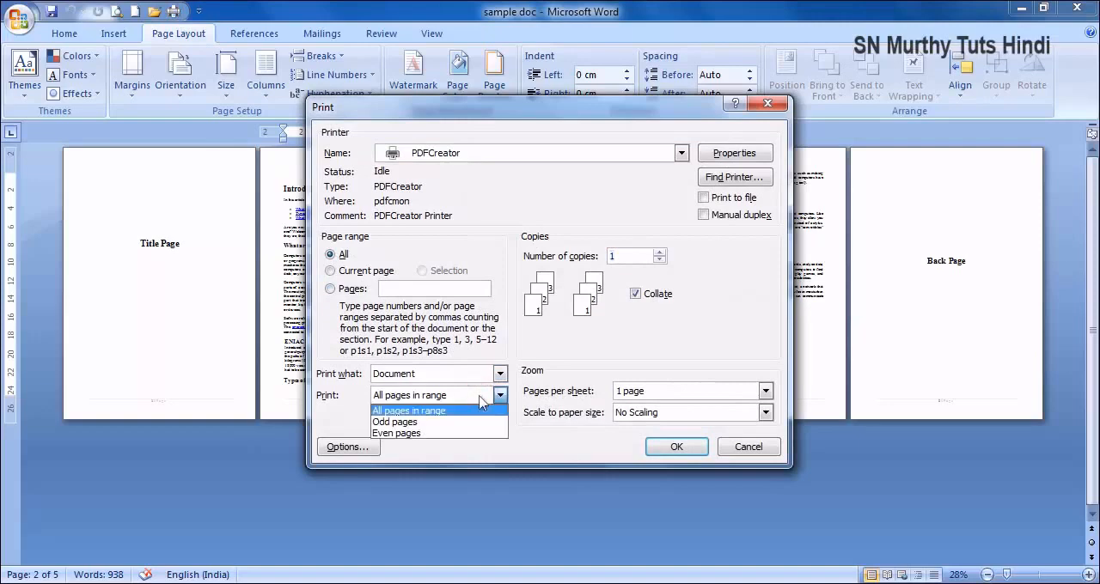
left_click(434, 422)
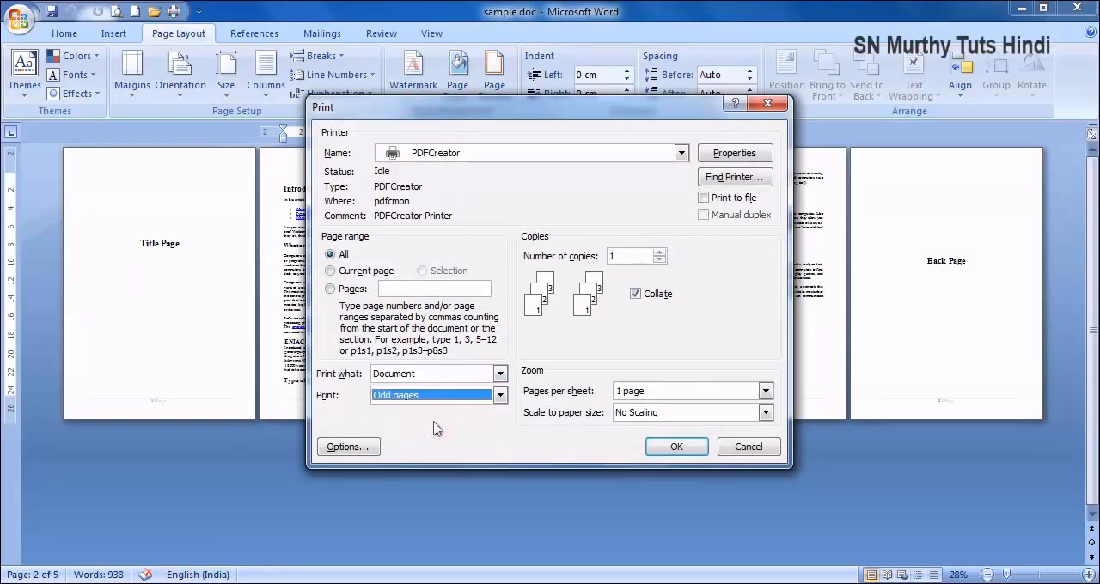
left_click(675, 449)
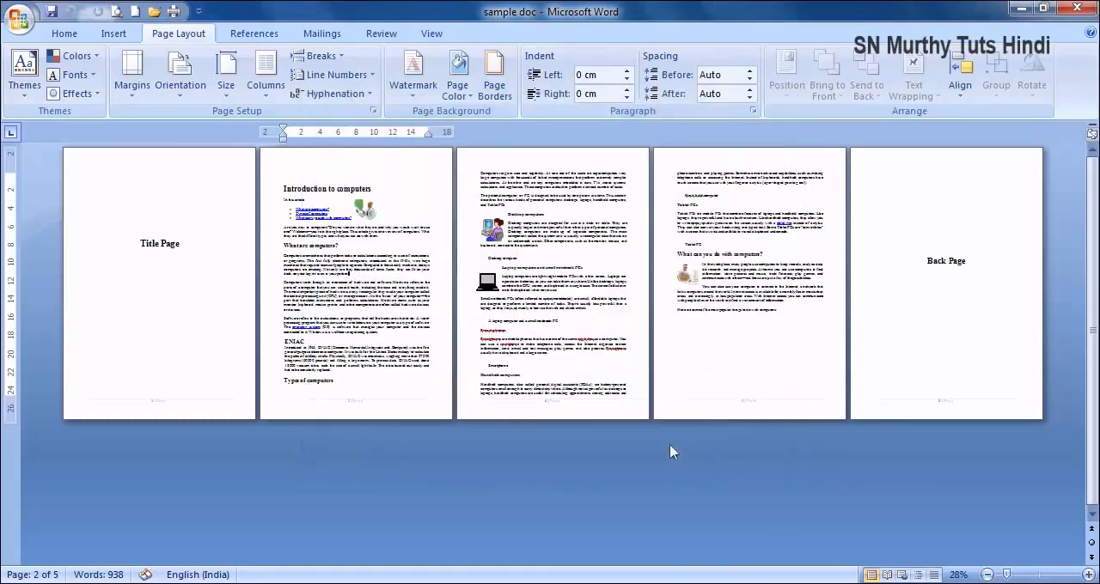
- Save the odd-page output over the existing sample doc PDF, and close it after looking through its pages
left_click(698, 487)
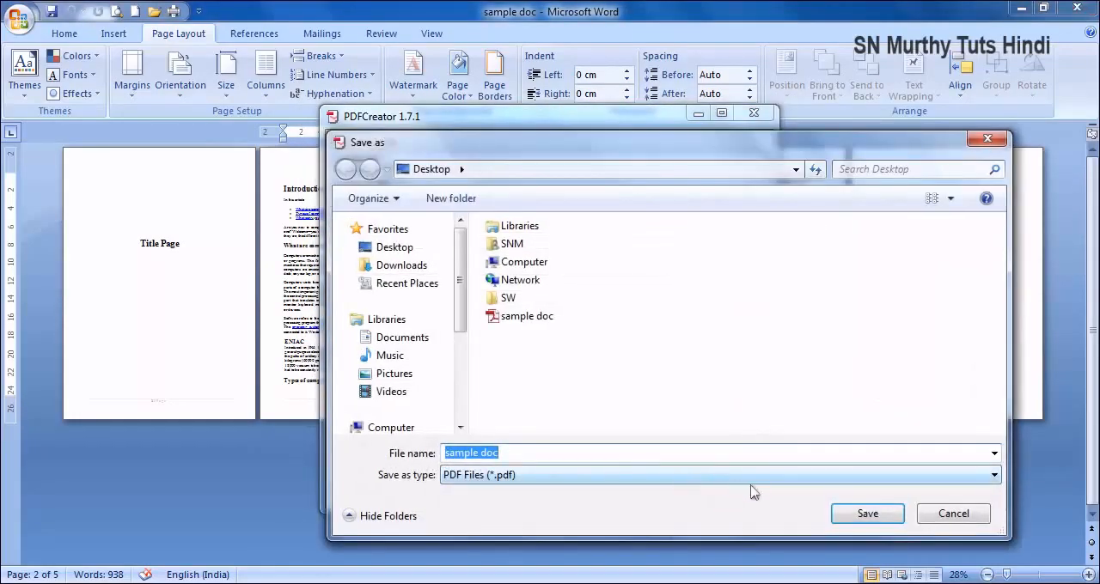
left_click(863, 514)
left_click(599, 308)
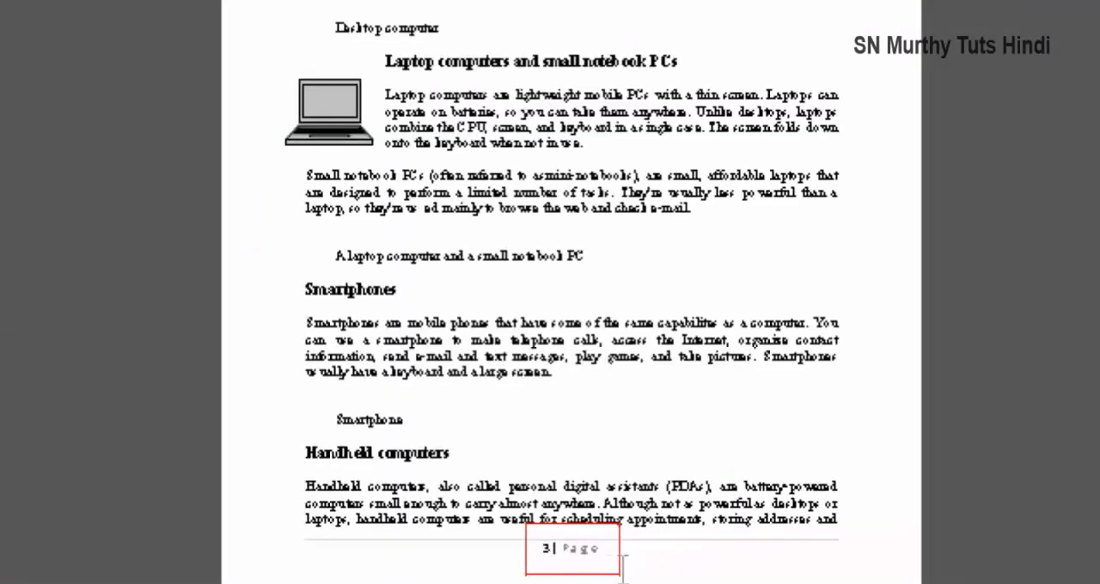
scroll(622, 569, "down", 2)
left_click(1086, 5)
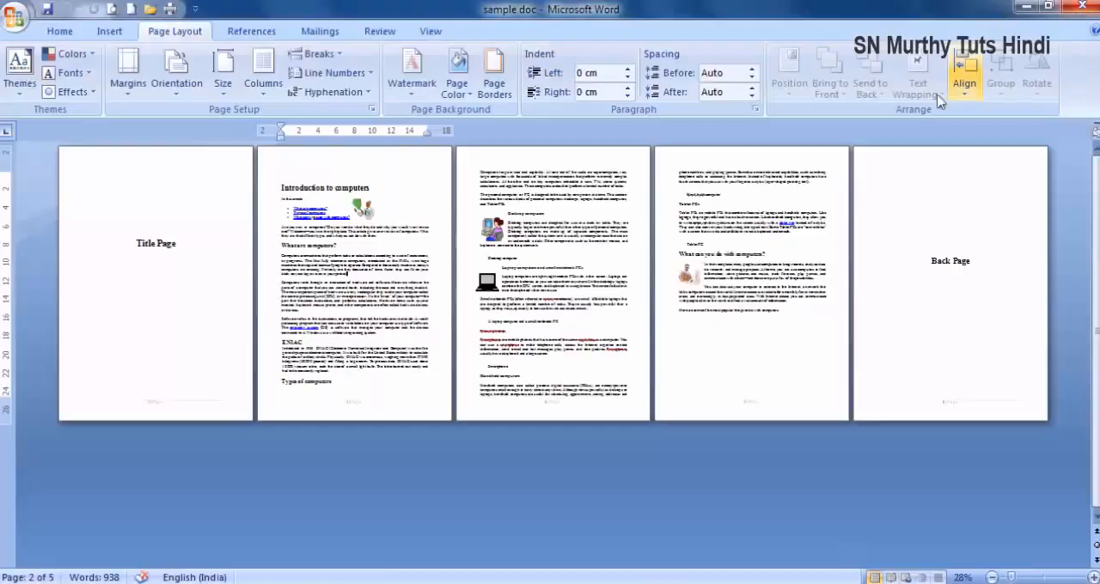
- Print only the even pages of the document with PDFCreator
left_click(172, 10)
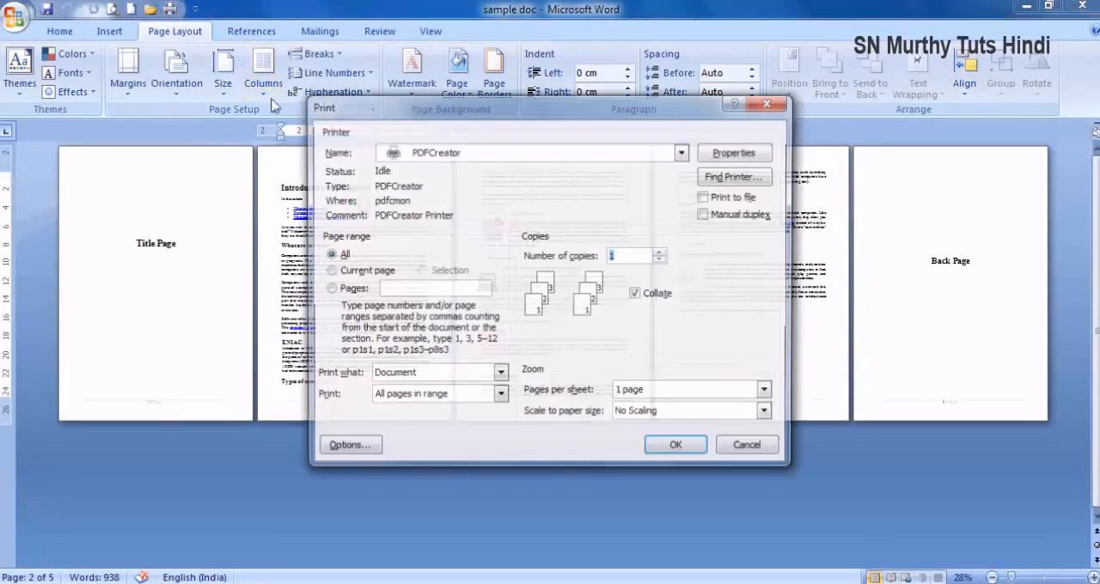
left_click(432, 395)
left_click(418, 438)
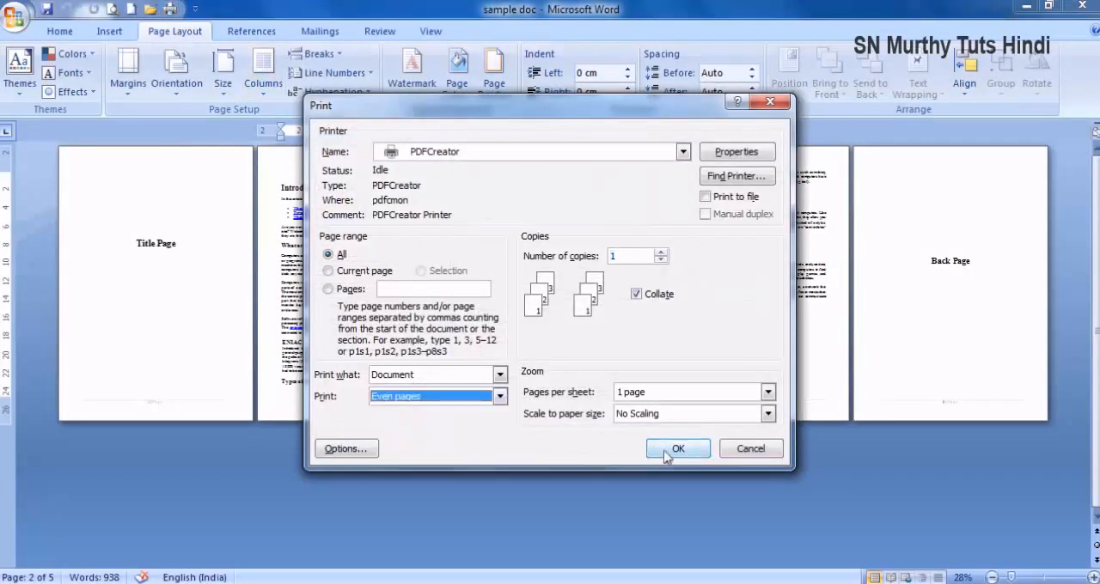
left_click(672, 452)
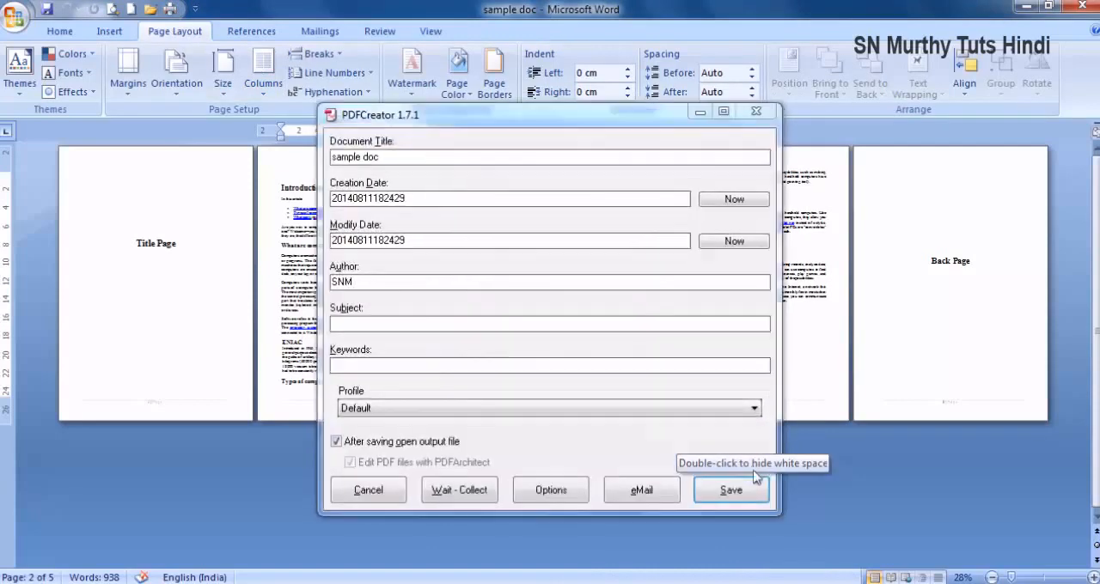
- Replace the existing sample doc PDF with the even-page output, and close it after checking its pages
left_click(730, 490)
left_click(870, 518)
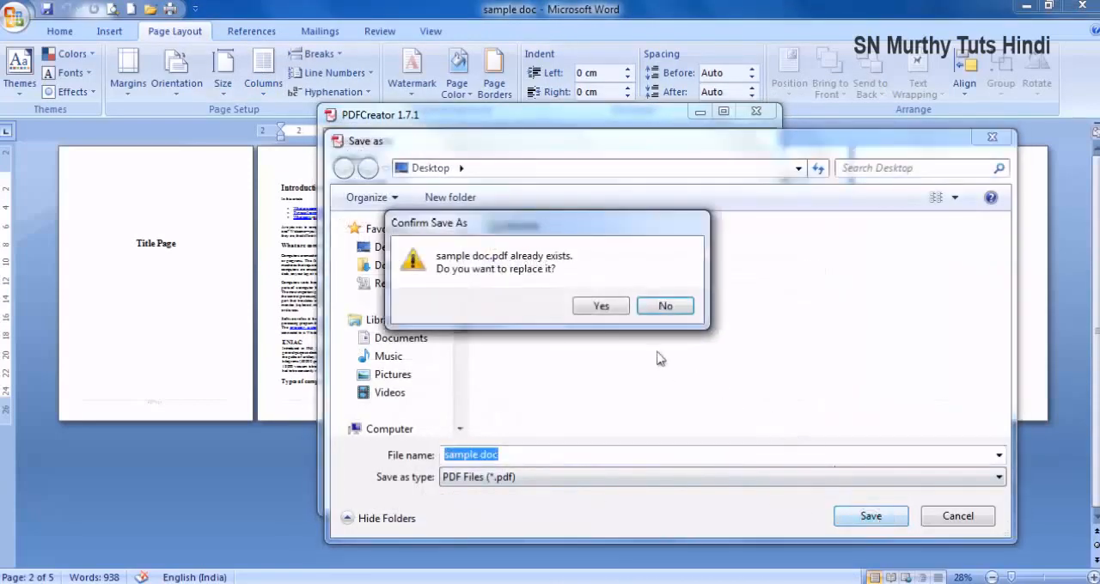
left_click(602, 306)
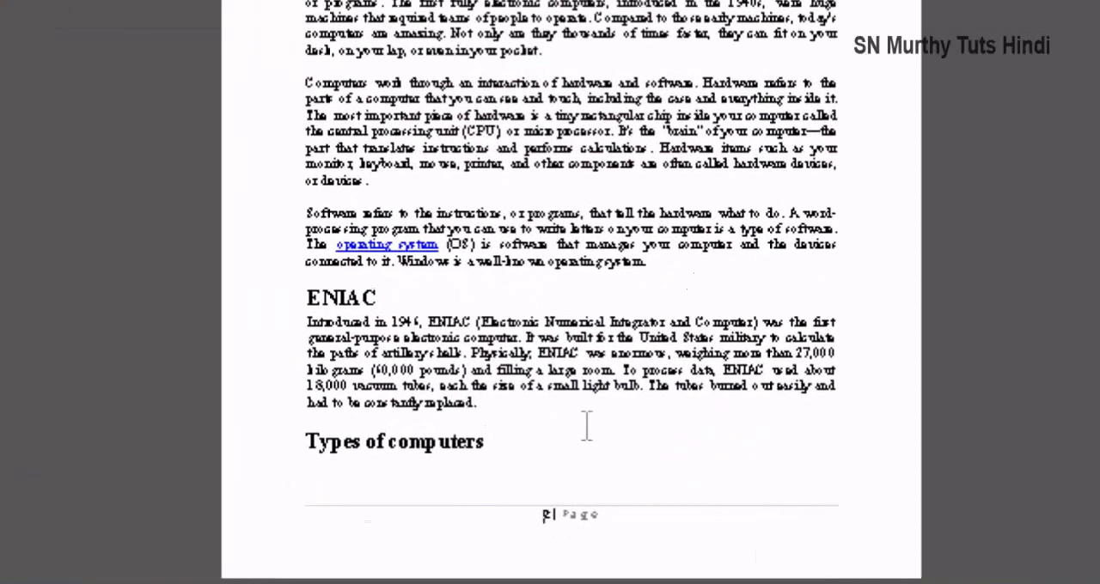
scroll(663, 432, "down", 2)
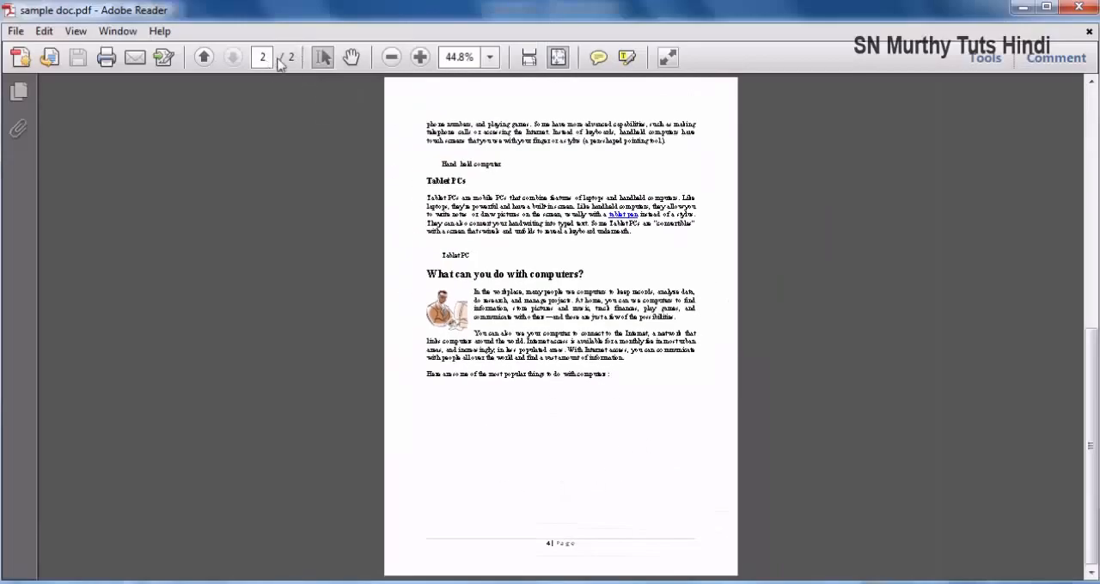
left_click(1078, 8)
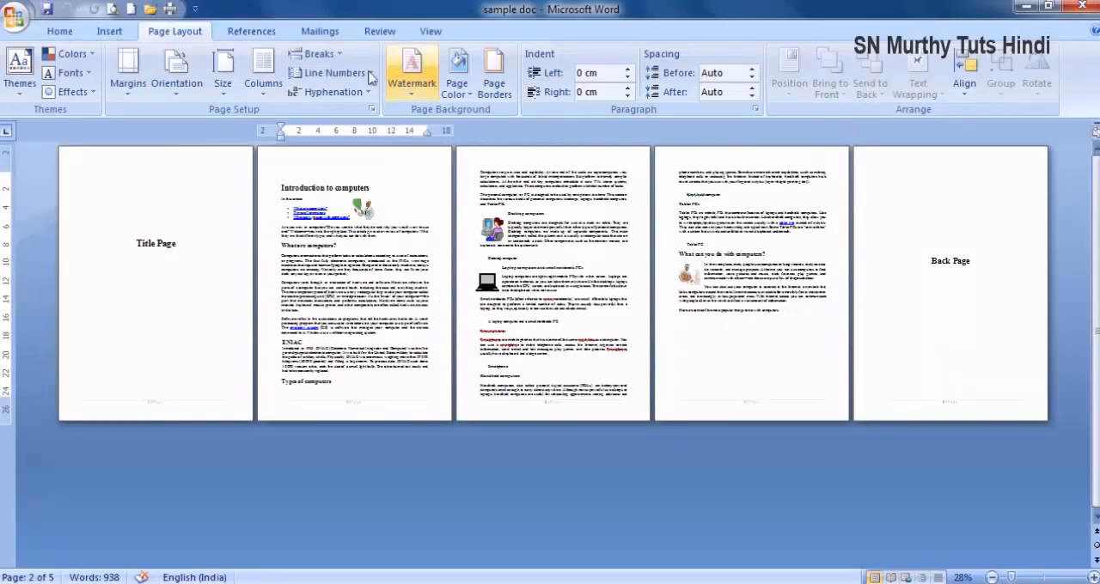
- Print the document properties instead of the document itself with PDFCreator
left_click(172, 9)
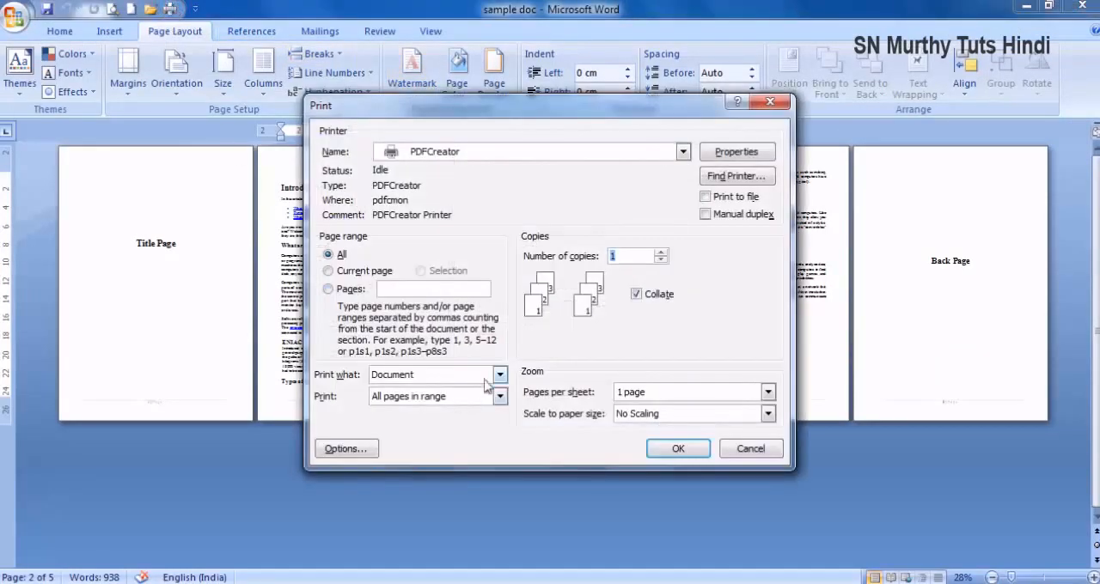
left_click(496, 377)
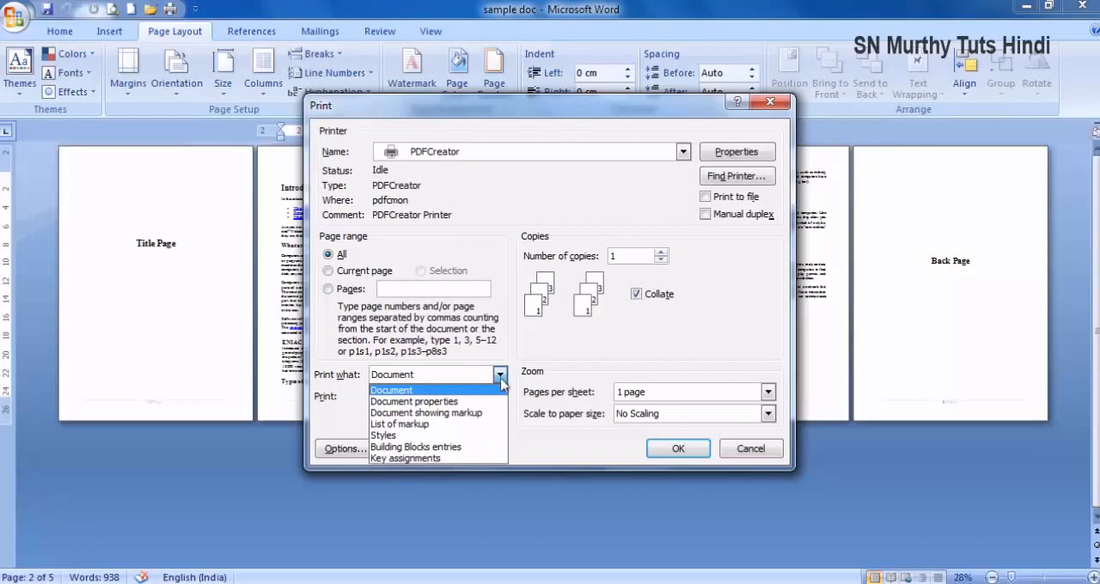
left_click(461, 402)
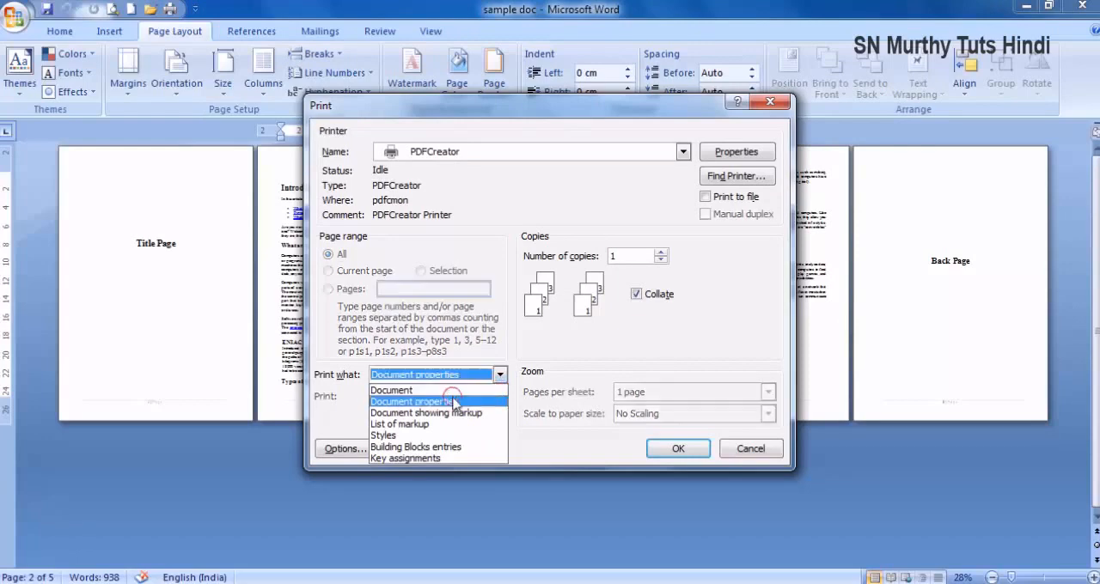
left_click(672, 447)
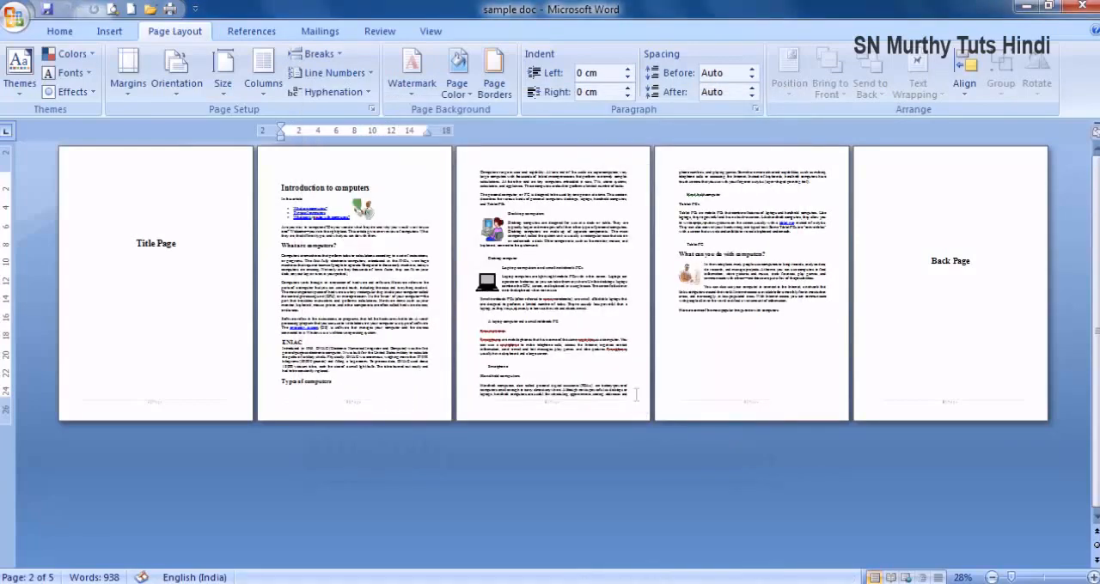
- Save the document properties output over the existing sample doc PDF, and close it after reading it at page width
left_click(745, 500)
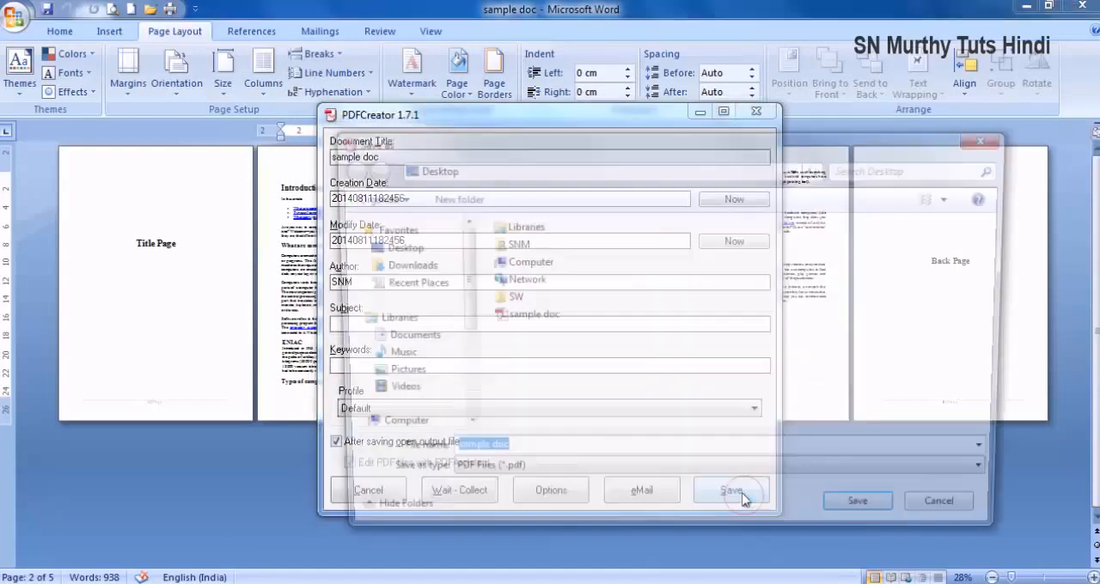
left_click(870, 517)
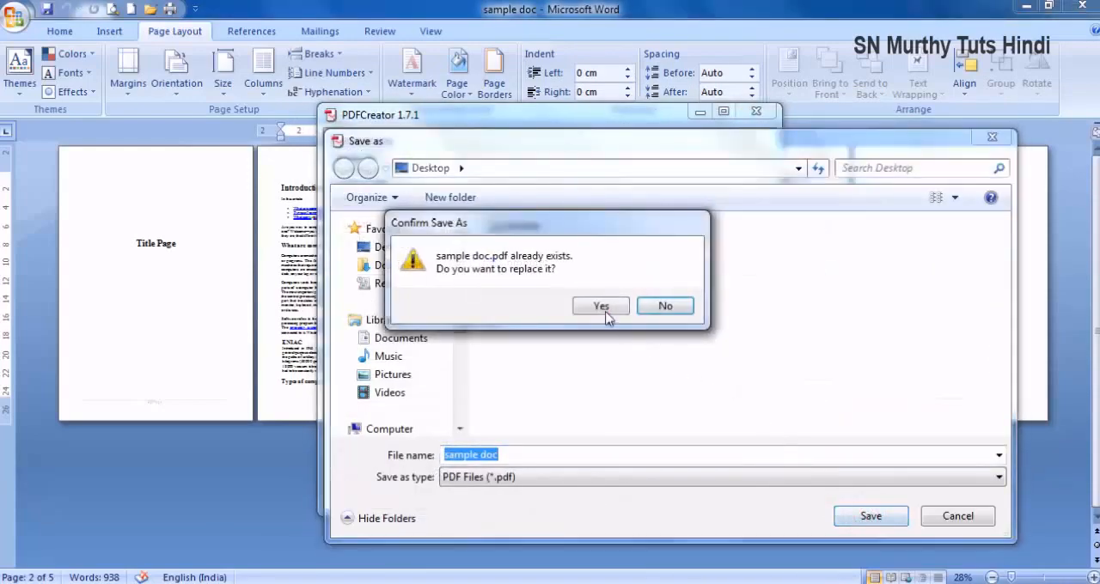
left_click(604, 374)
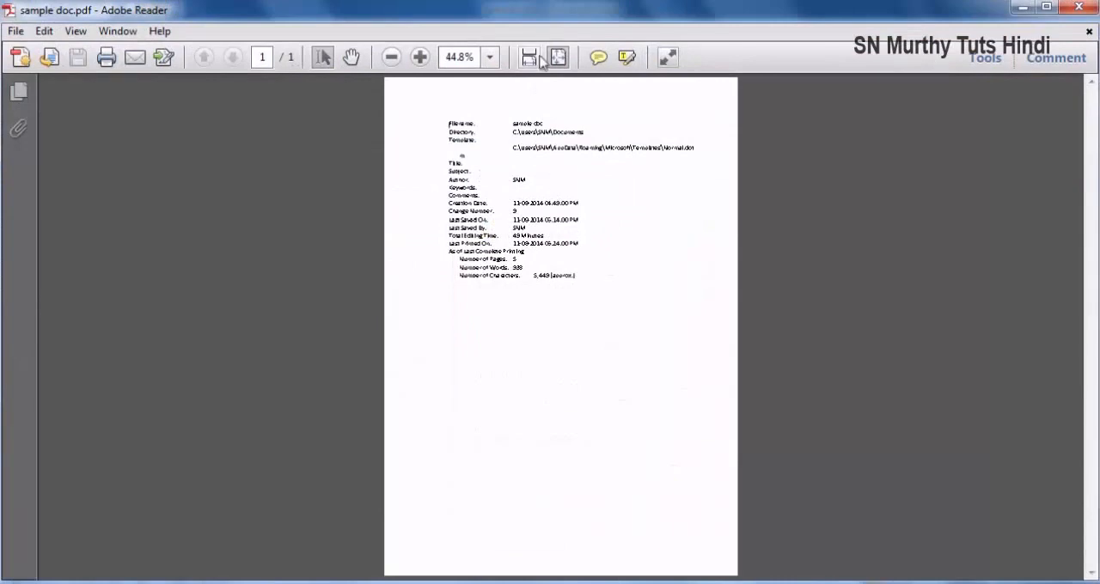
left_click(529, 58)
scroll(530, 239, "down", 1)
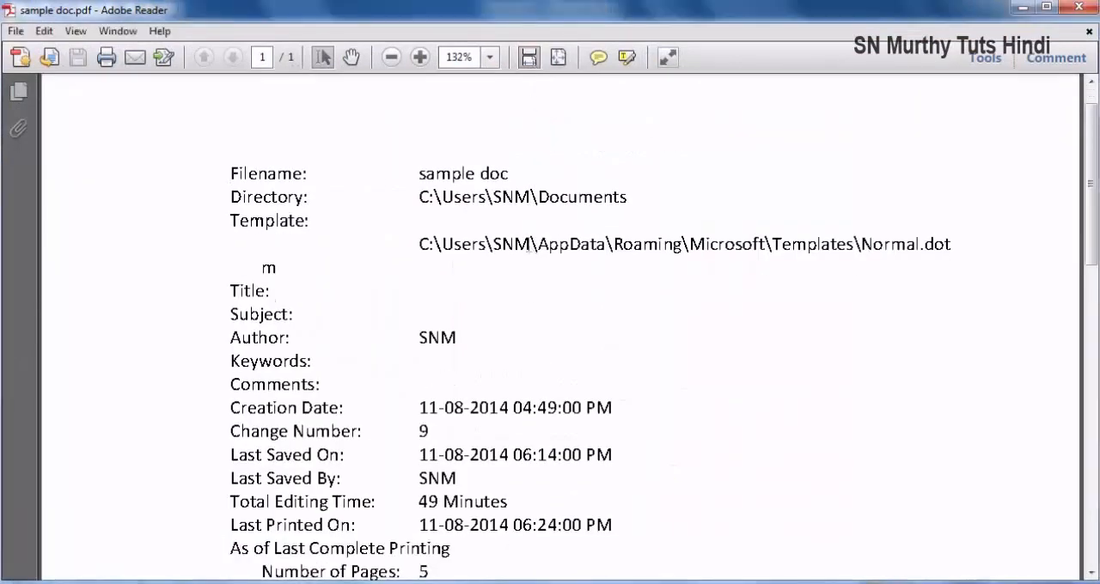
left_click(1079, 6)
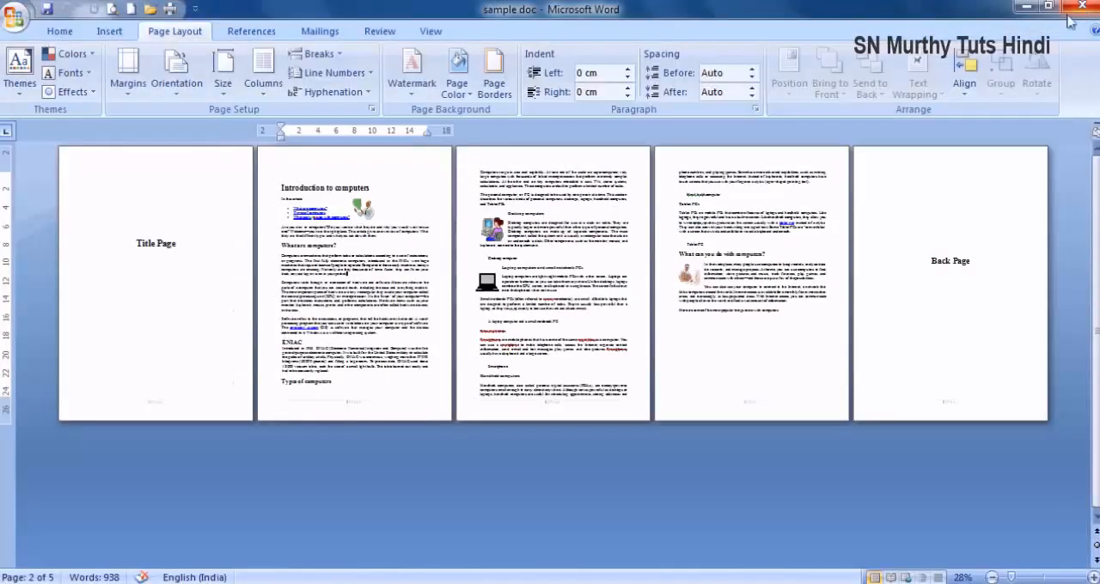
- Print all pages of the document with PDFCreator at 2 pages per sheet, without scaling
left_click(170, 9)
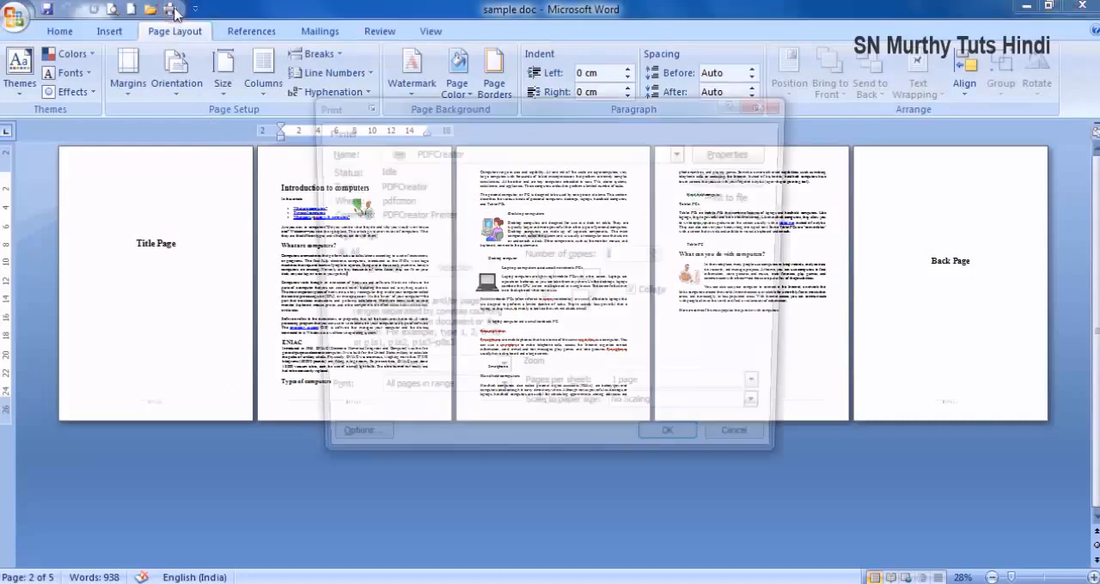
left_click(696, 392)
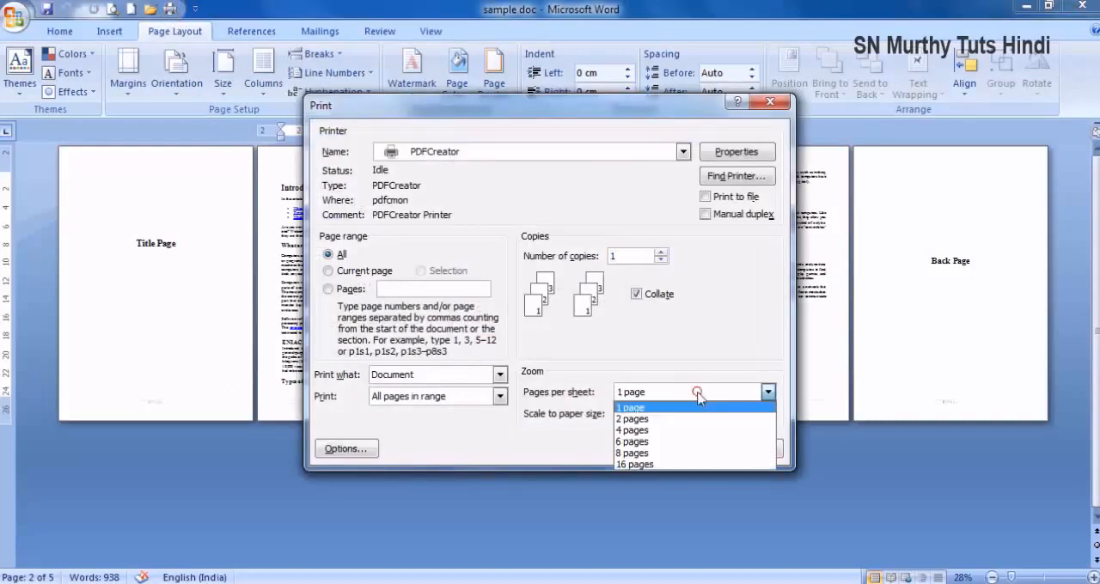
left_click(652, 419)
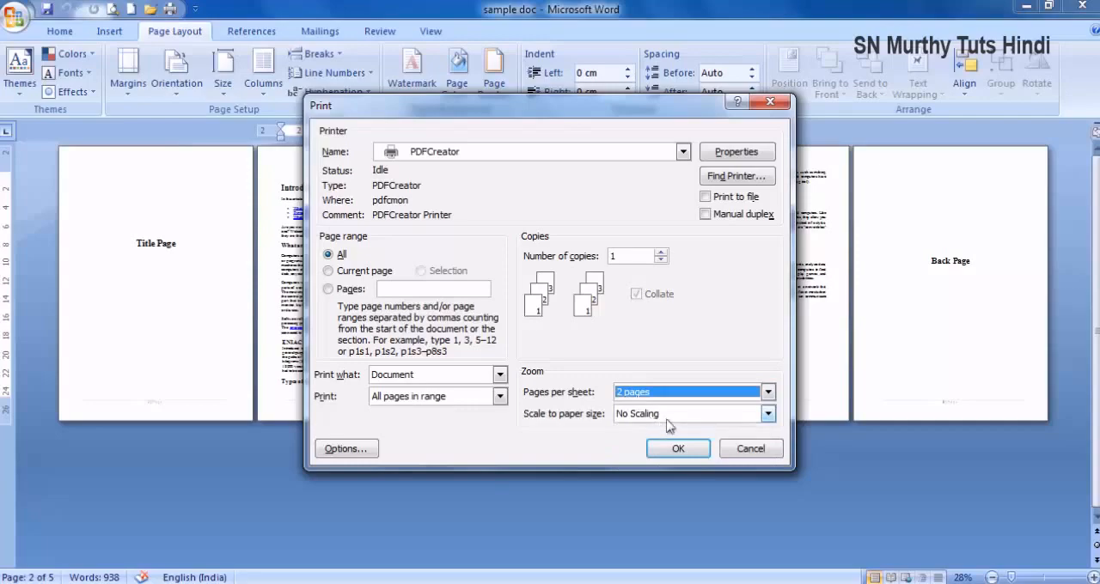
key("Tab")
left_click(679, 448)
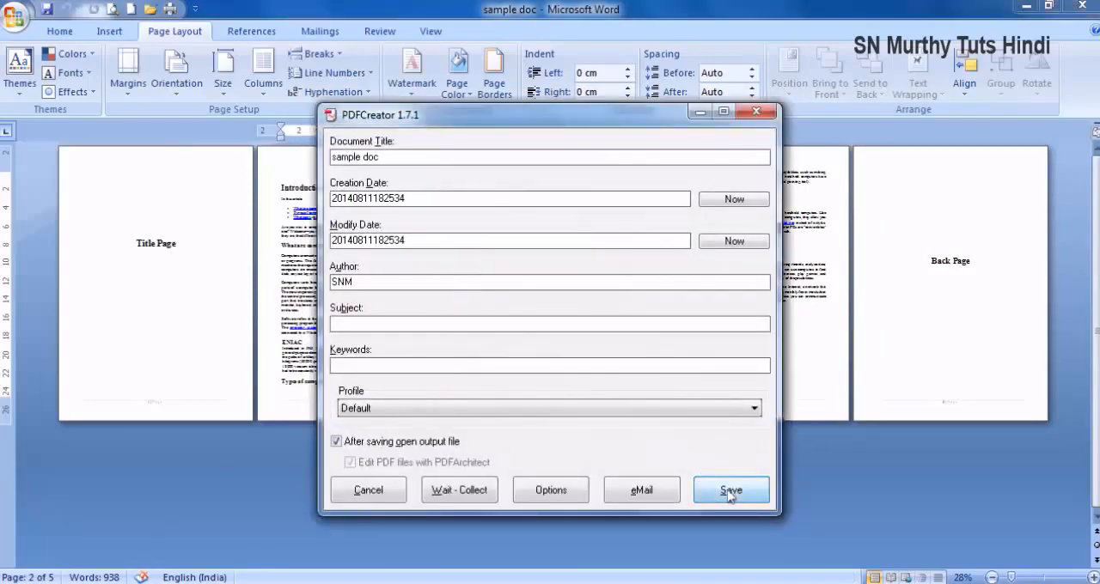
- Replace the existing sample doc PDF with the two-per-sheet output, and close it after looking through its sheets
left_click(725, 491)
left_click(864, 516)
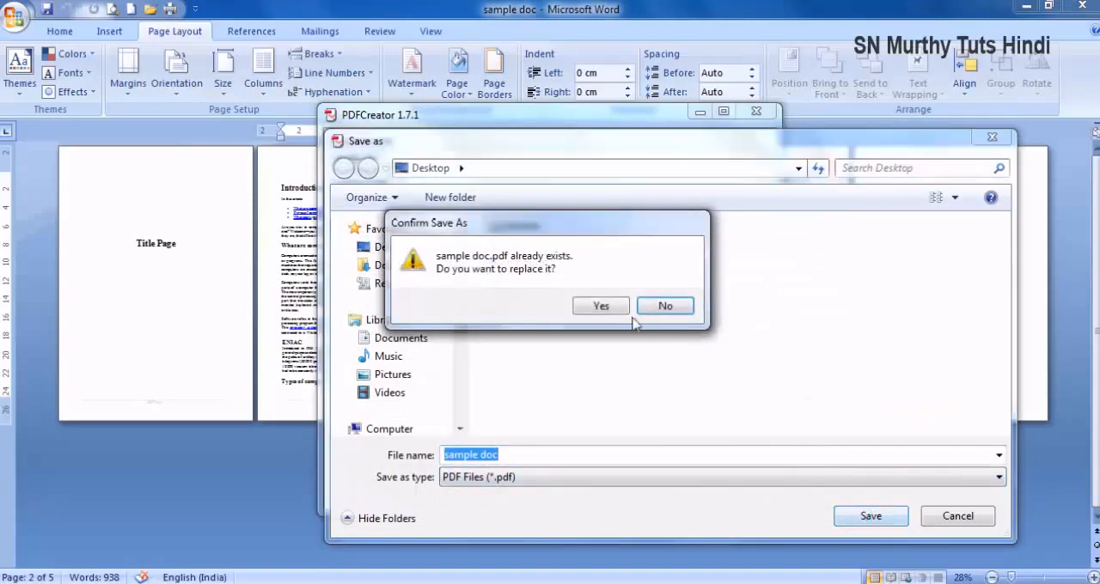
left_click(606, 310)
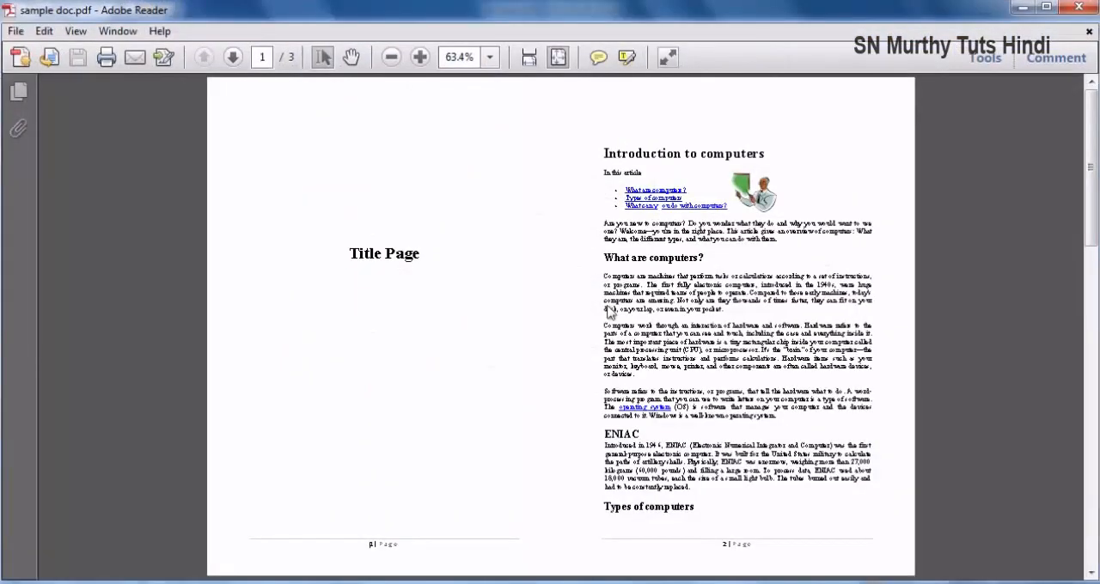
scroll(588, 305, "down", 1)
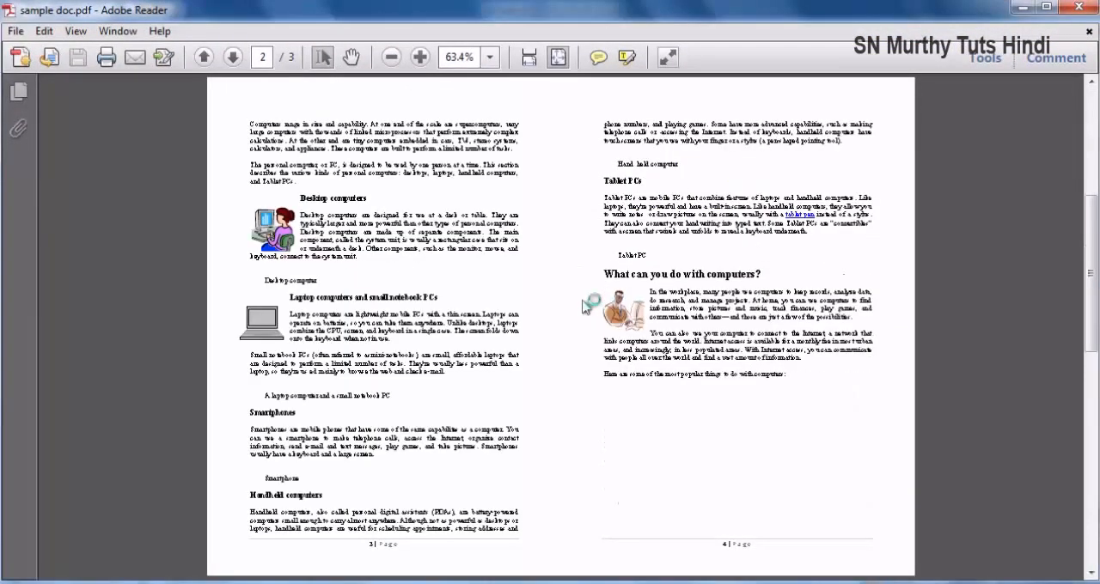
scroll(711, 419, "up", 1)
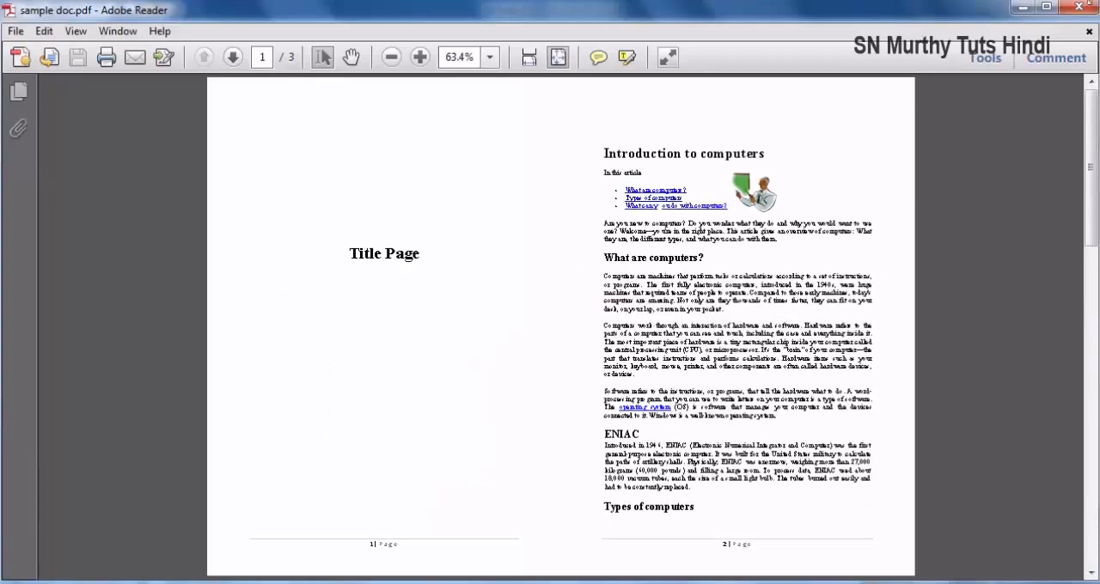
left_click(1076, 7)
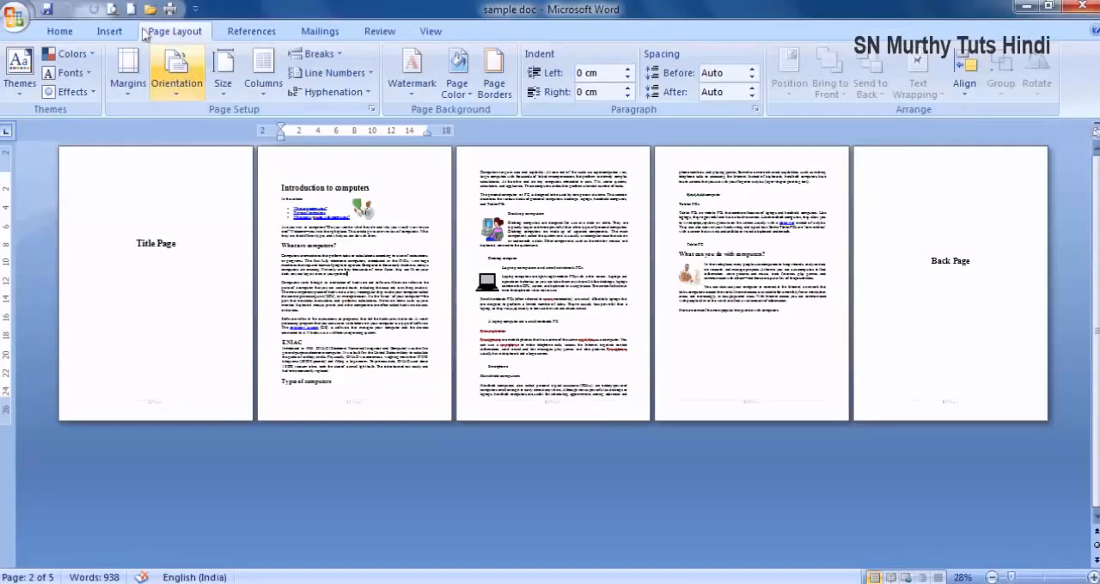
- Print the whole document with PDFCreator at 4 pages per sheet
left_click(169, 9)
left_click(708, 420)
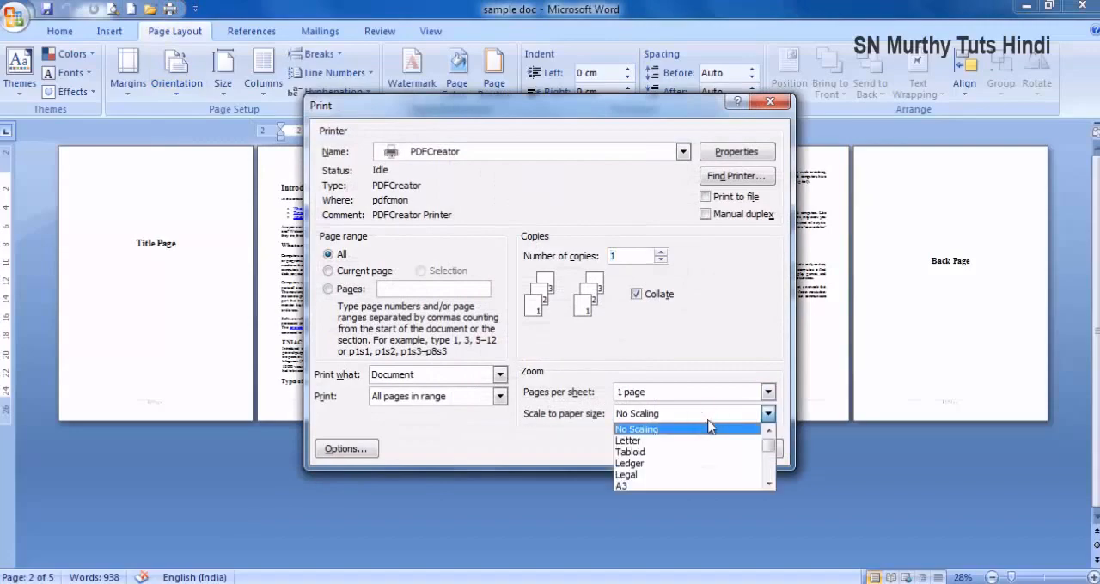
left_click(710, 397)
left_click(709, 398)
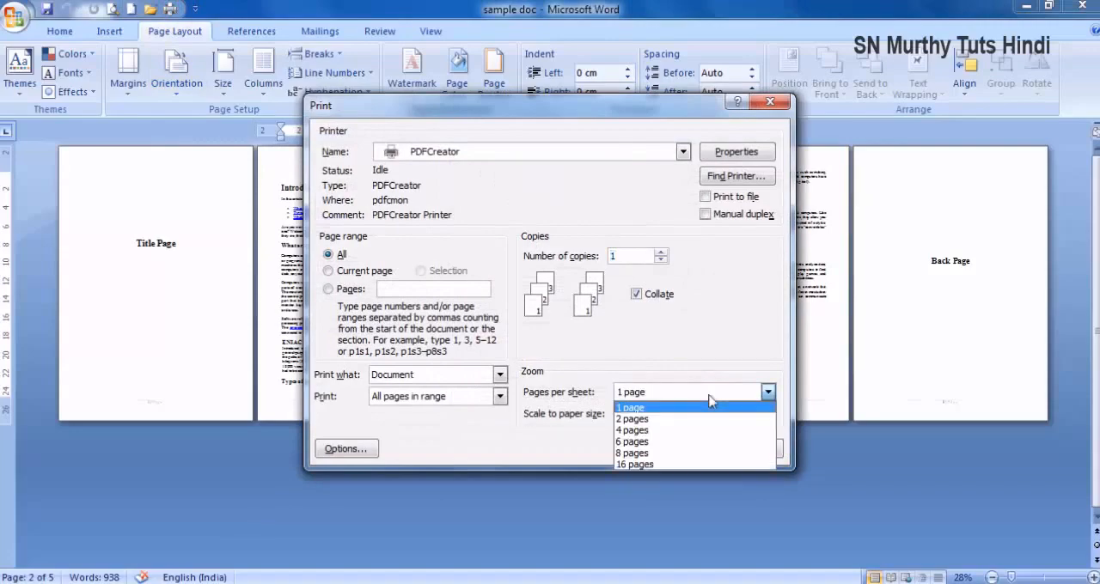
left_click(665, 432)
left_click(670, 445)
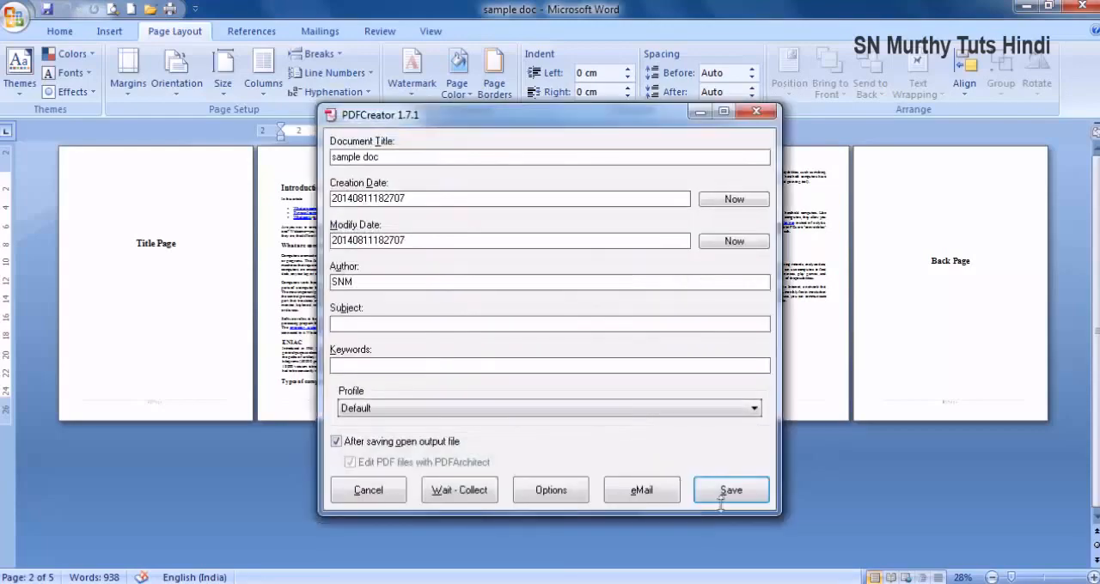
- Save the four-per-sheet output over the existing sample doc PDF on the Desktop
left_click(726, 489)
left_click(866, 516)
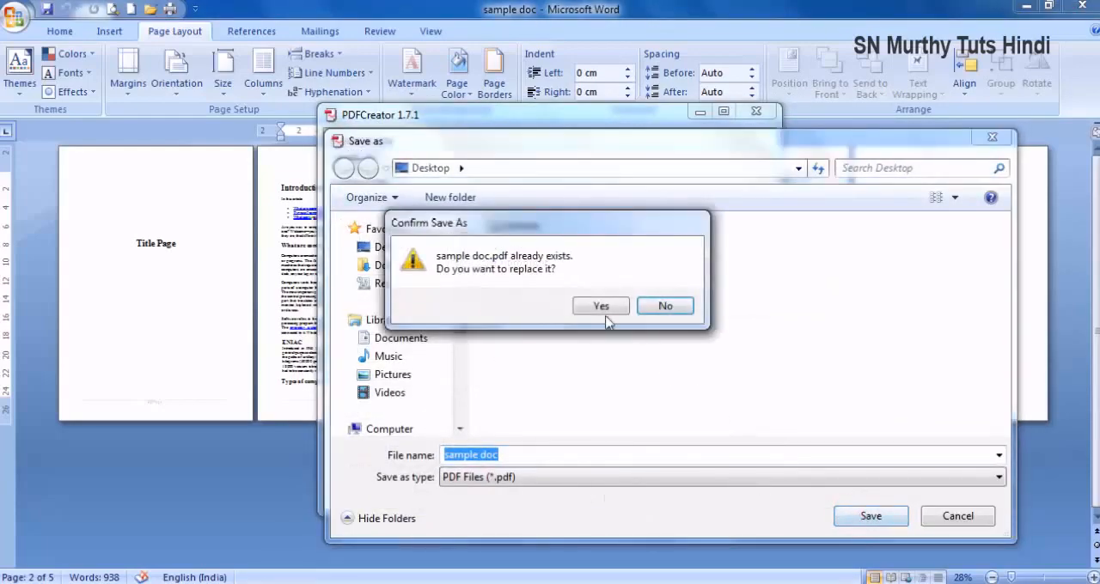
left_click(600, 311)
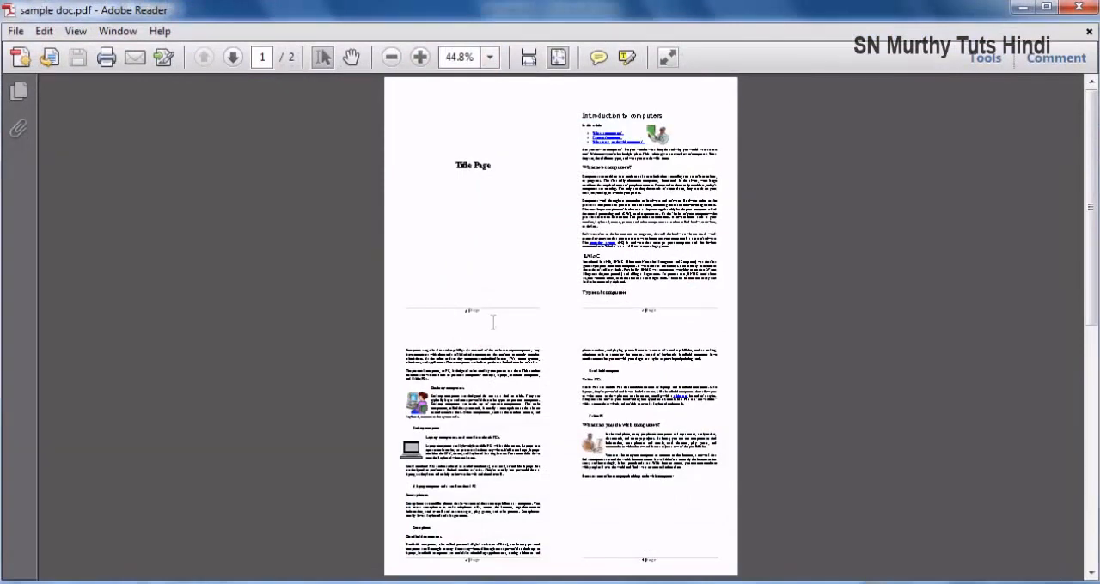
- Examine the page arrangement on each sheet of the four-per-sheet PDF at full-page and page-width zoom, and close the file
scroll(493, 322, "down", 2)
scroll(492, 322, "up", 2)
left_click(529, 56)
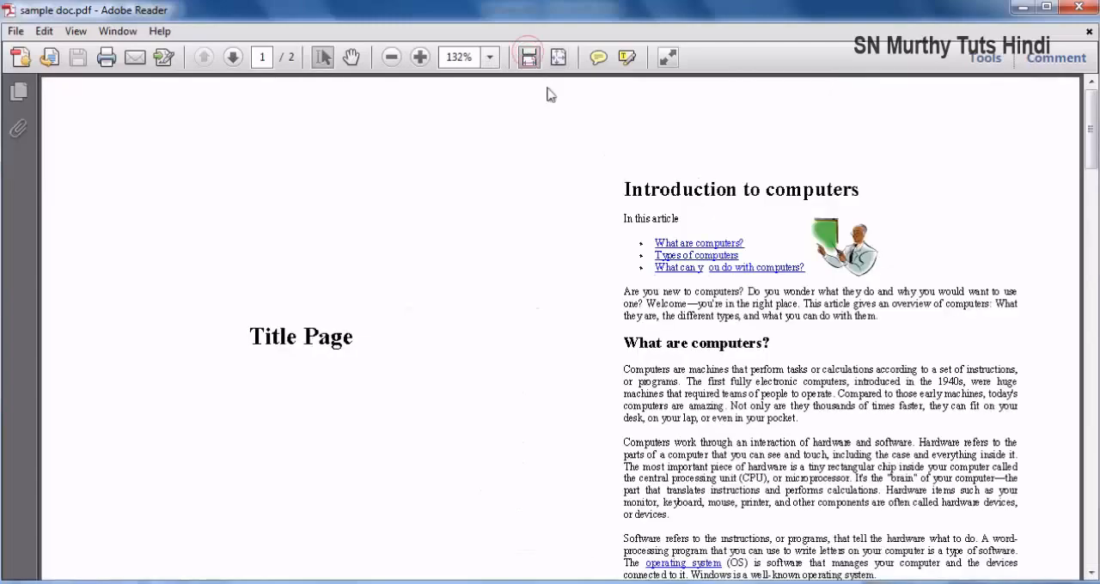
scroll(605, 265, "down", 1)
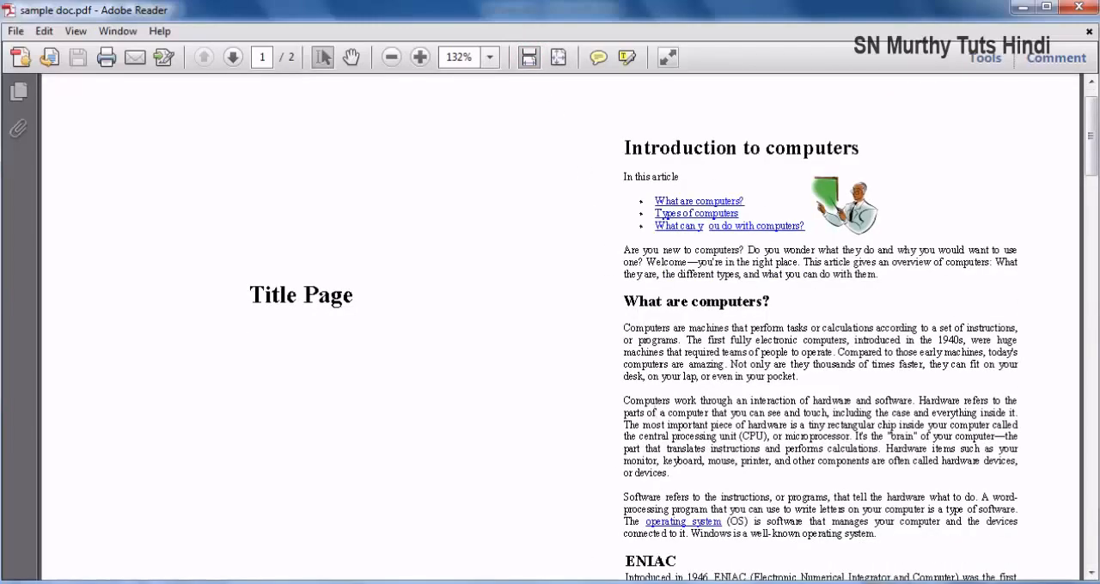
scroll(546, 285, "down", 12)
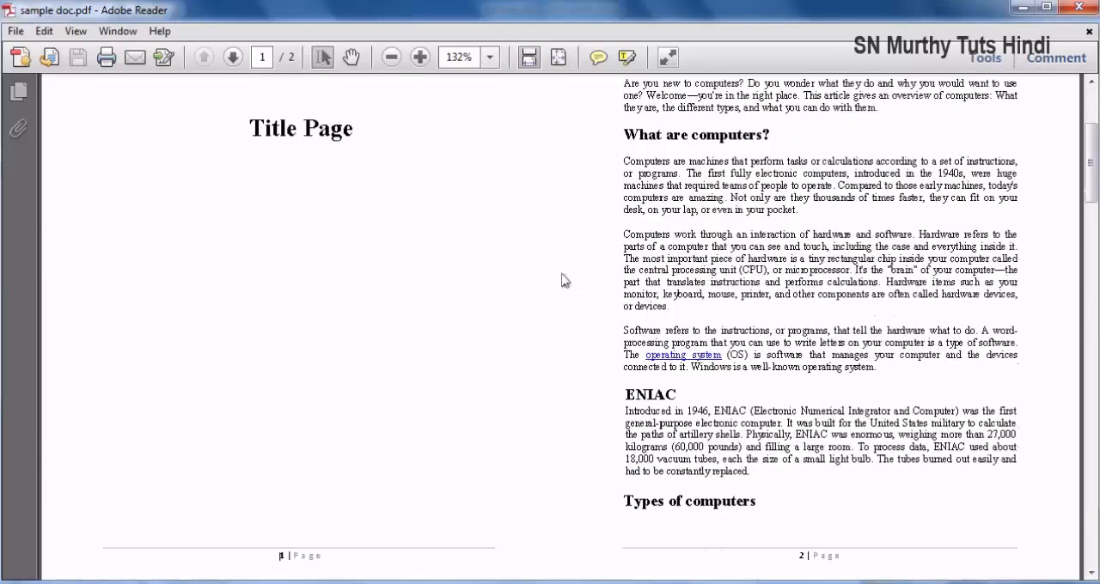
scroll(543, 285, "down", 15)
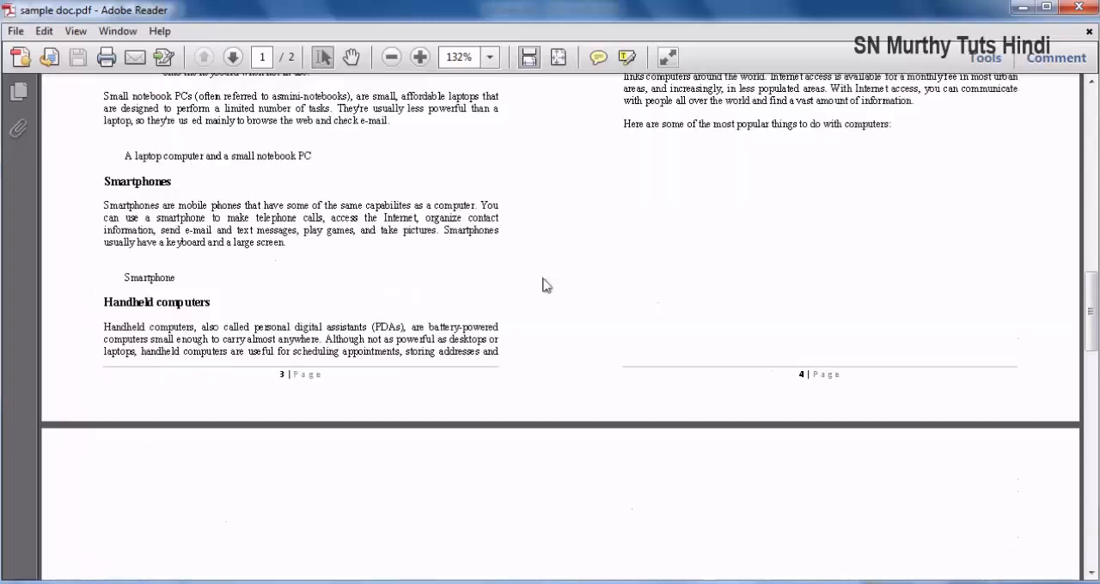
scroll(434, 253, "up", 8)
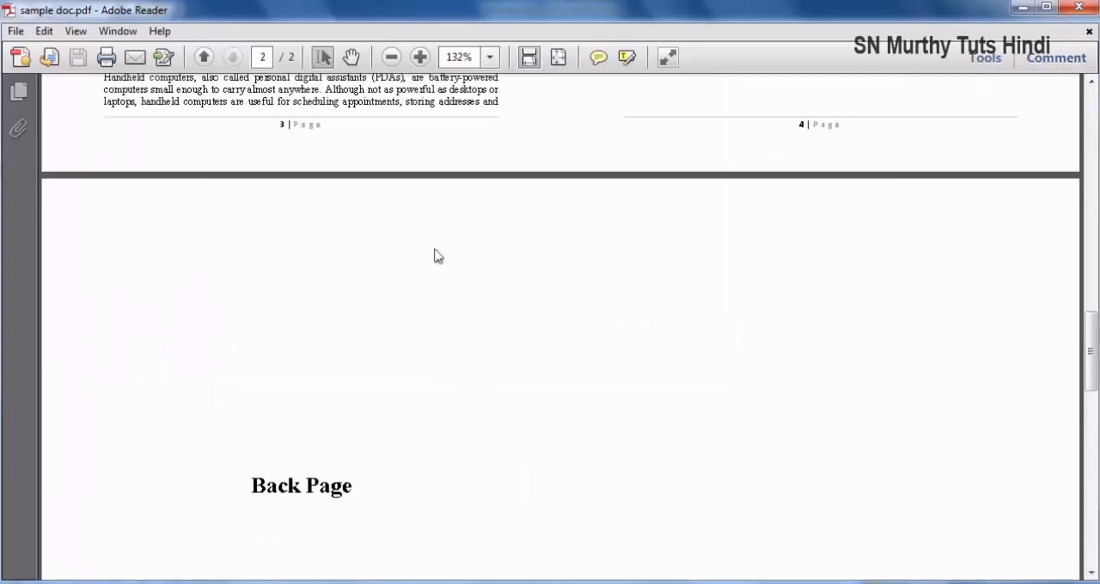
left_click(1078, 7)
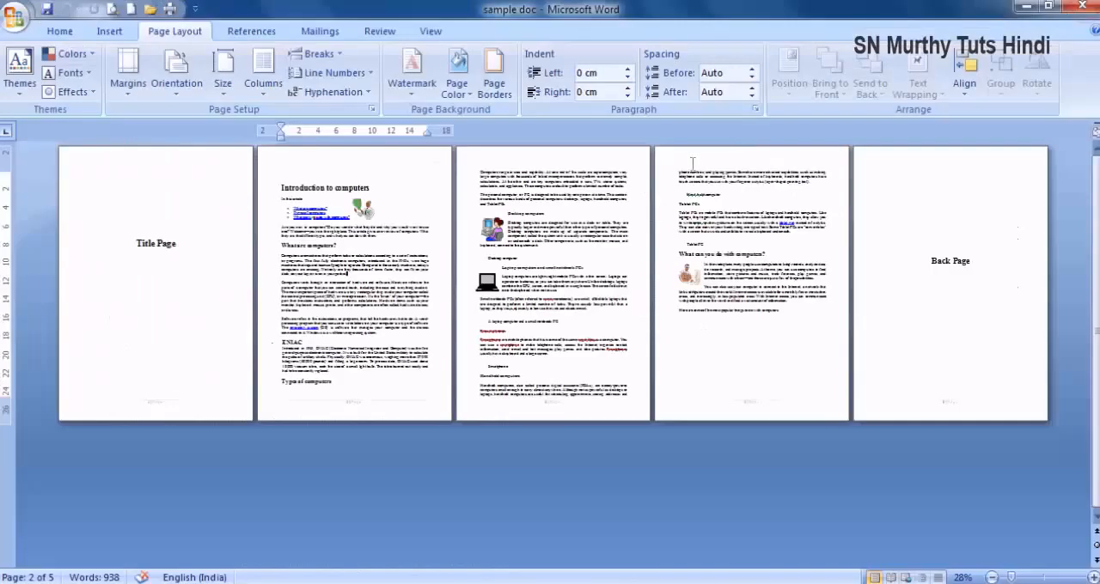
- Print 2 collated copies of the whole document with PDFCreator
left_click(173, 9)
left_click(661, 252)
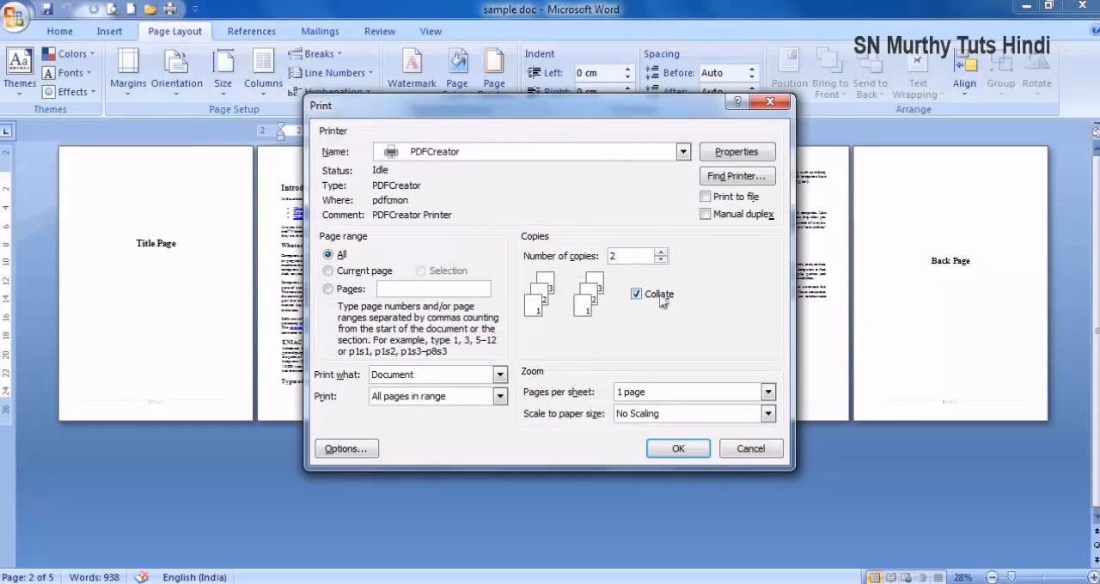
left_click(678, 449)
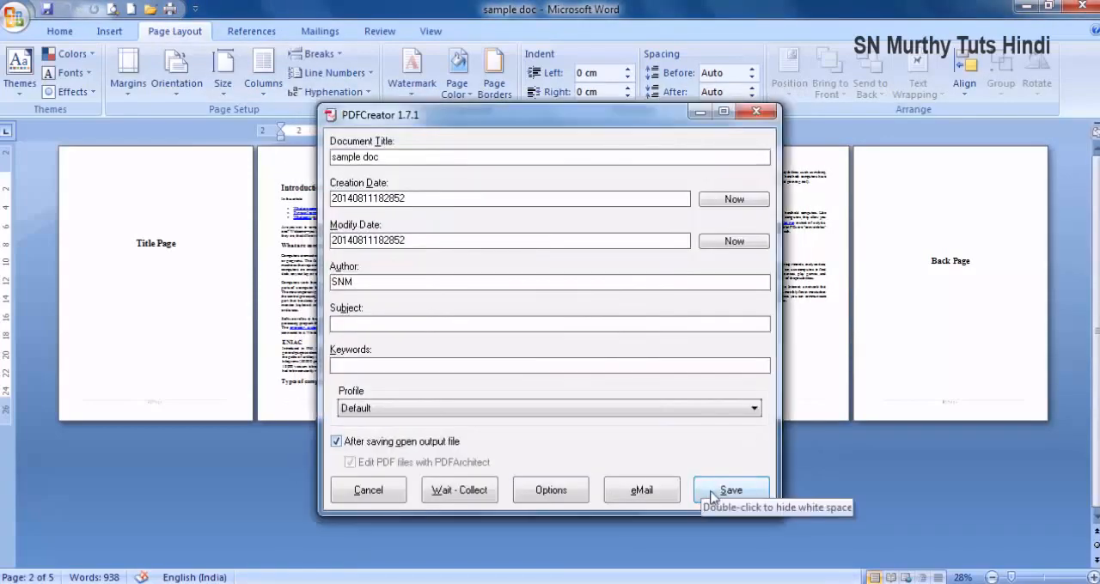
- Replace the existing sample doc PDF with the collated two-copy output, and check the order of its pages
left_click(722, 491)
left_click(866, 515)
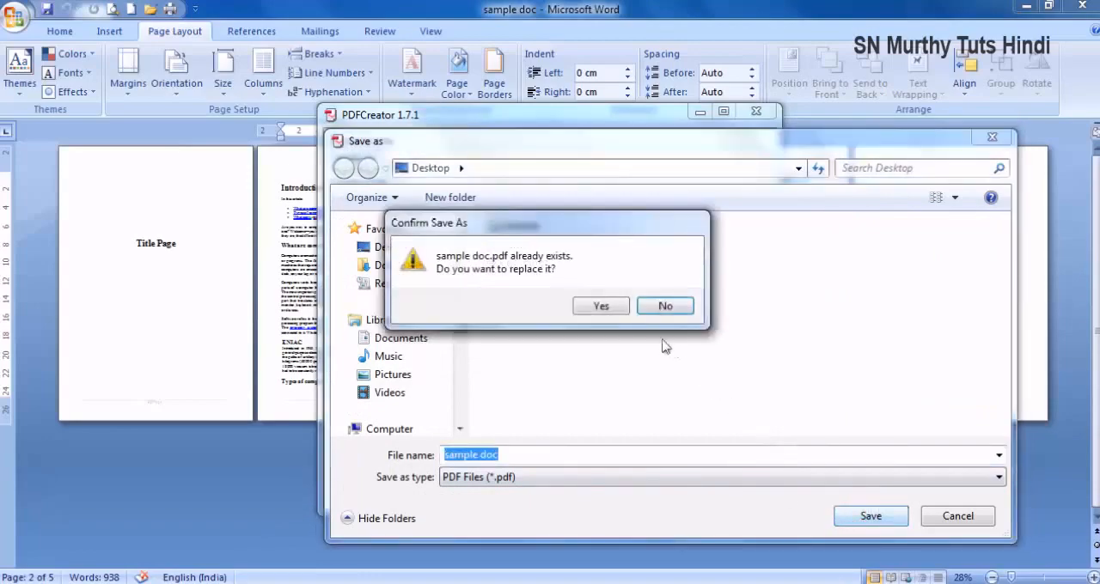
left_click(604, 305)
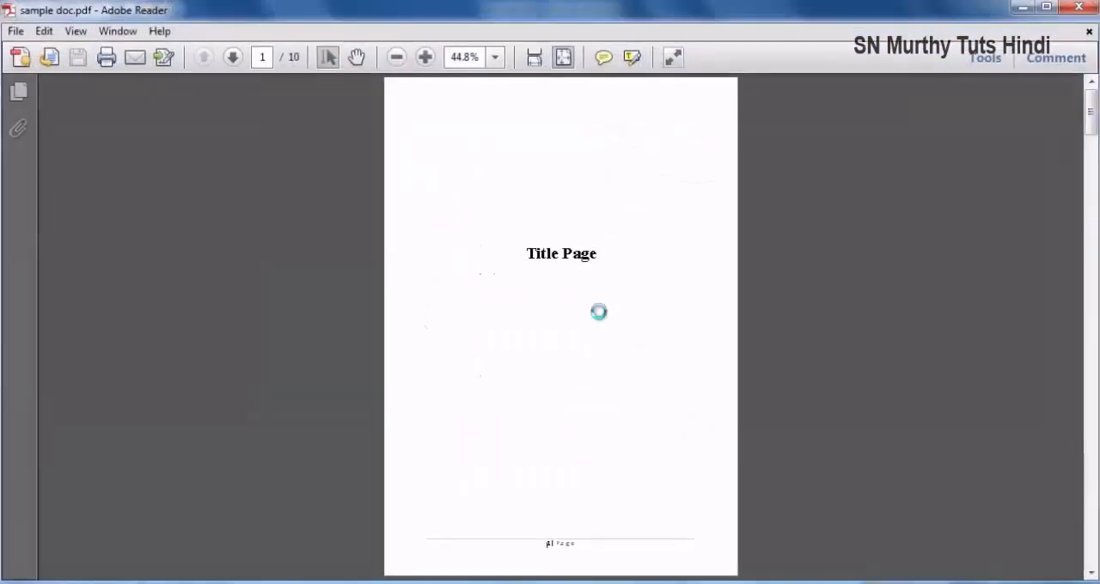
scroll(589, 325, "down", 15)
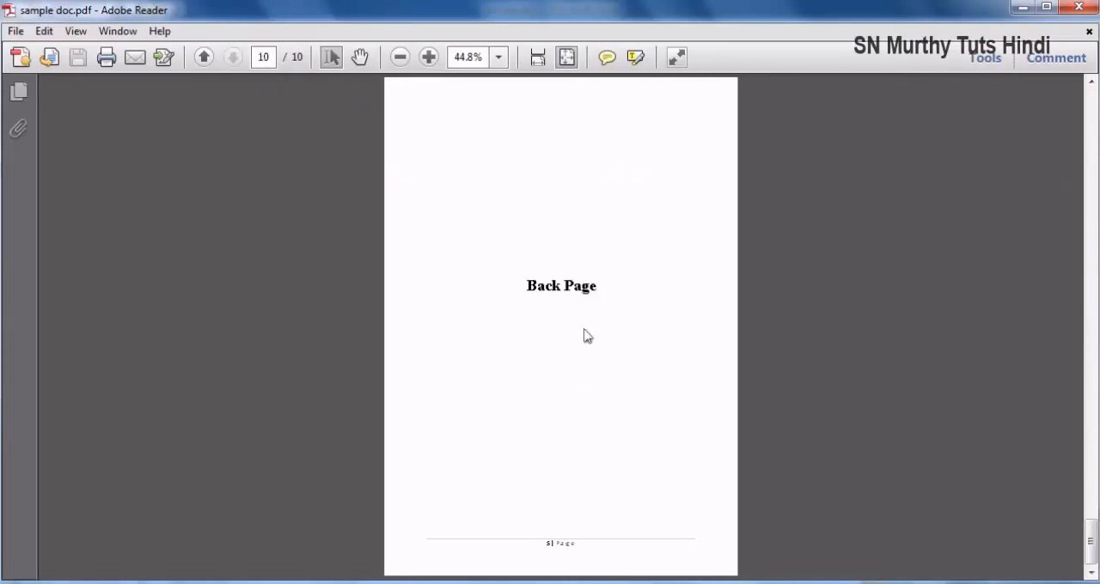
scroll(587, 335, "up", 9)
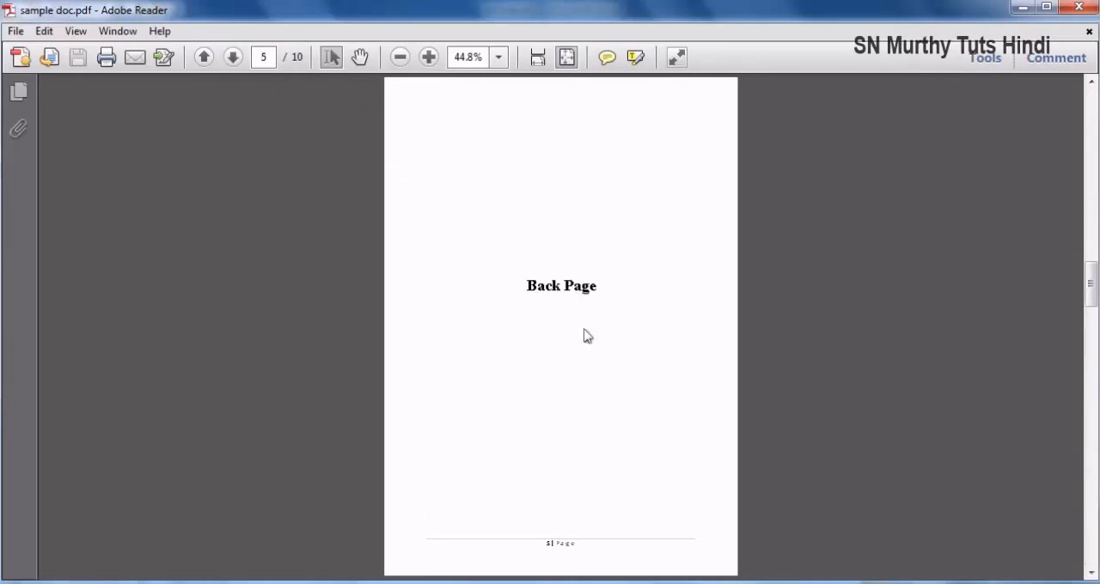
- Examine the page order of the collated two-copy PDF at page-width and full-page zoom, and close the file
scroll(587, 335, "up", 6)
left_click(537, 57)
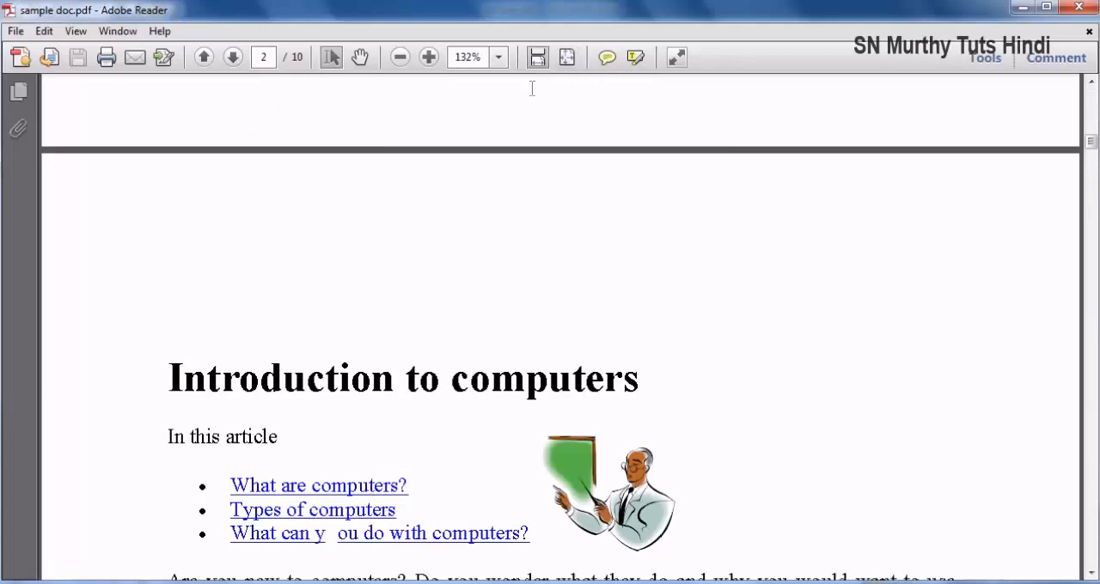
left_click(565, 57)
scroll(555, 191, "down", 1)
scroll(548, 189, "up", 2)
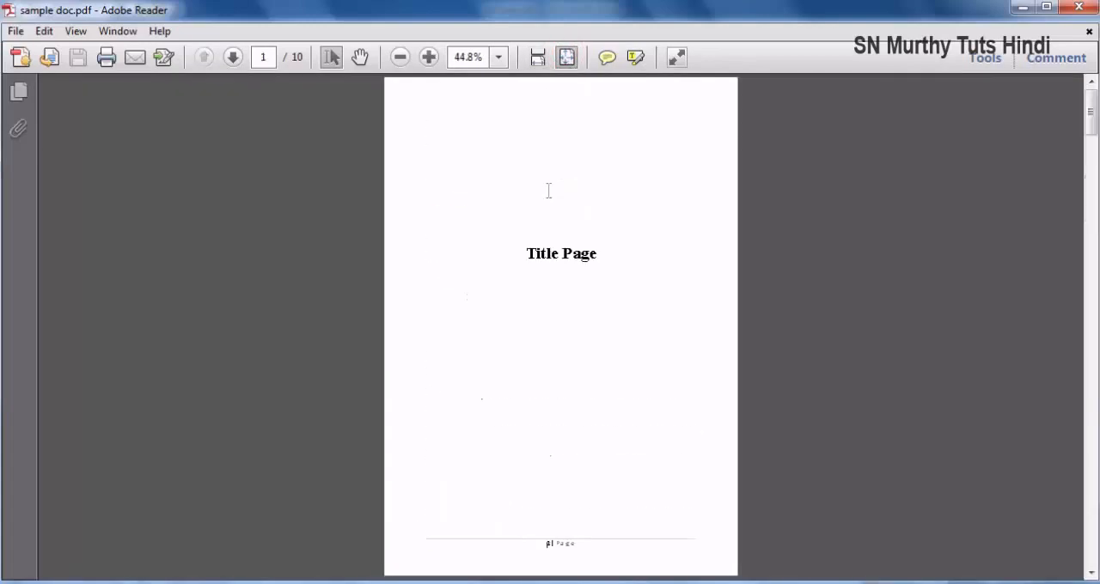
scroll(548, 190, "down", 2)
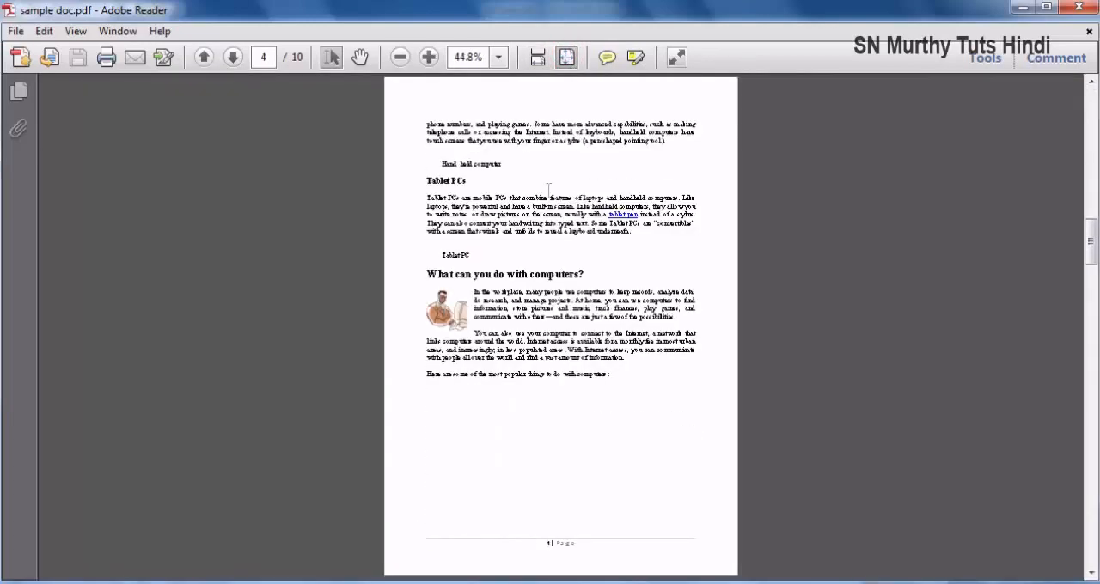
left_click(1079, 7)
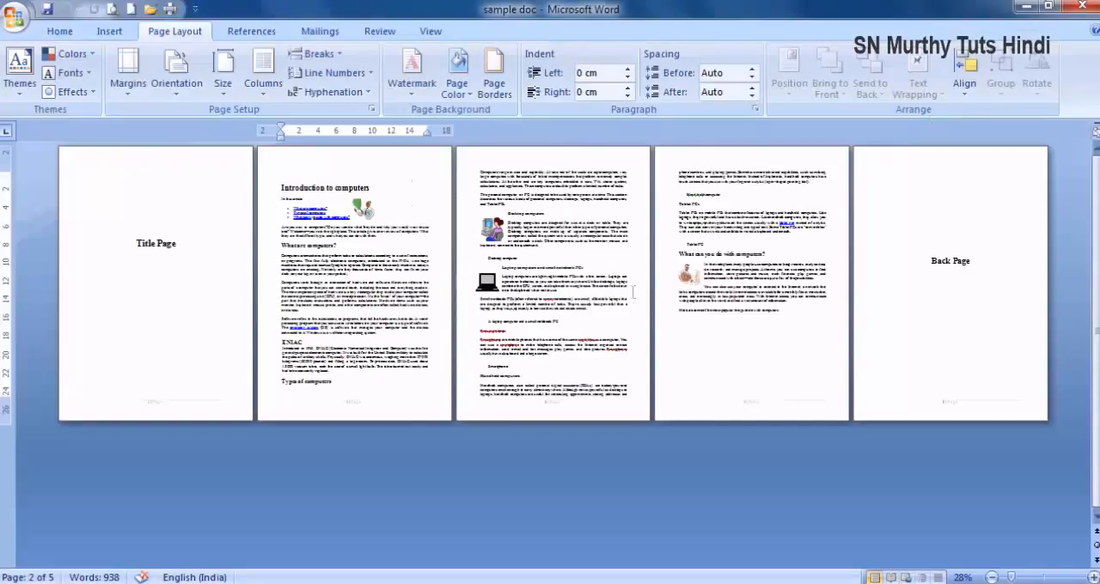
- Print multiple copies of the whole document with PDFCreator, with collation turned off
left_click(173, 9)
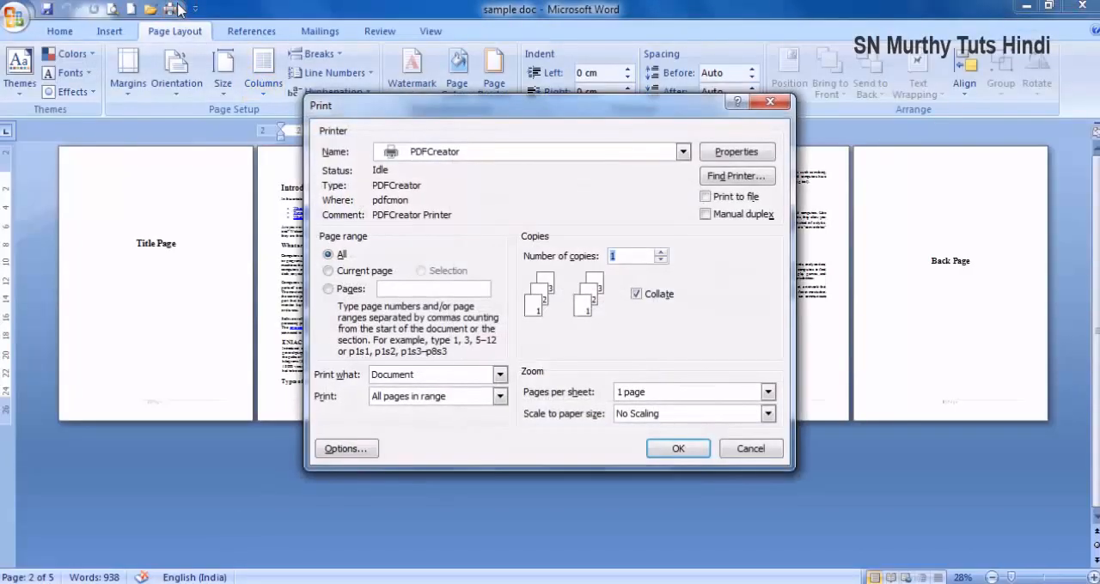
left_click(637, 294)
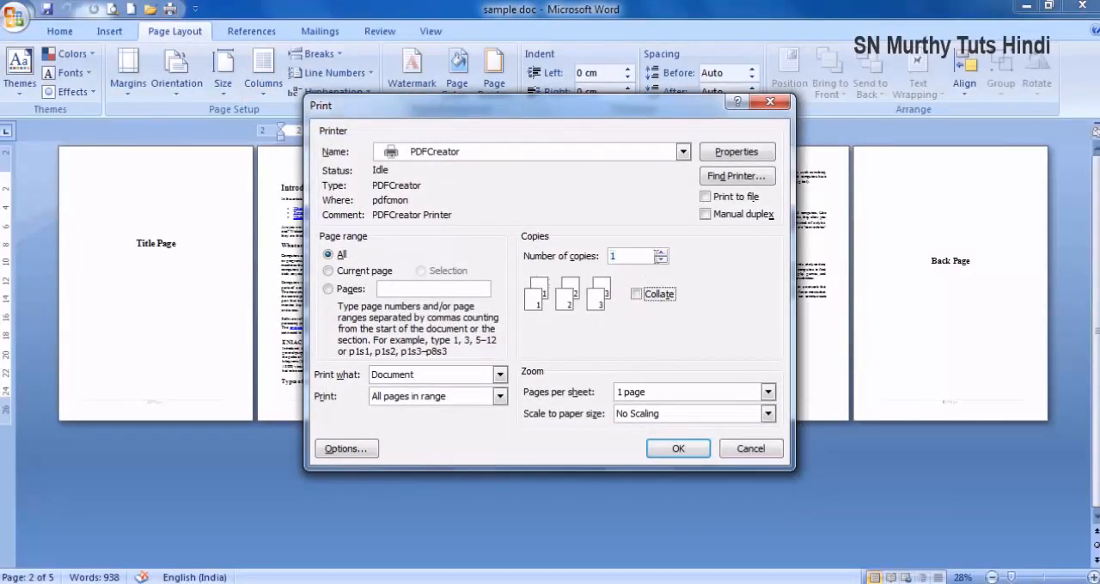
left_click(659, 253)
left_click(678, 448)
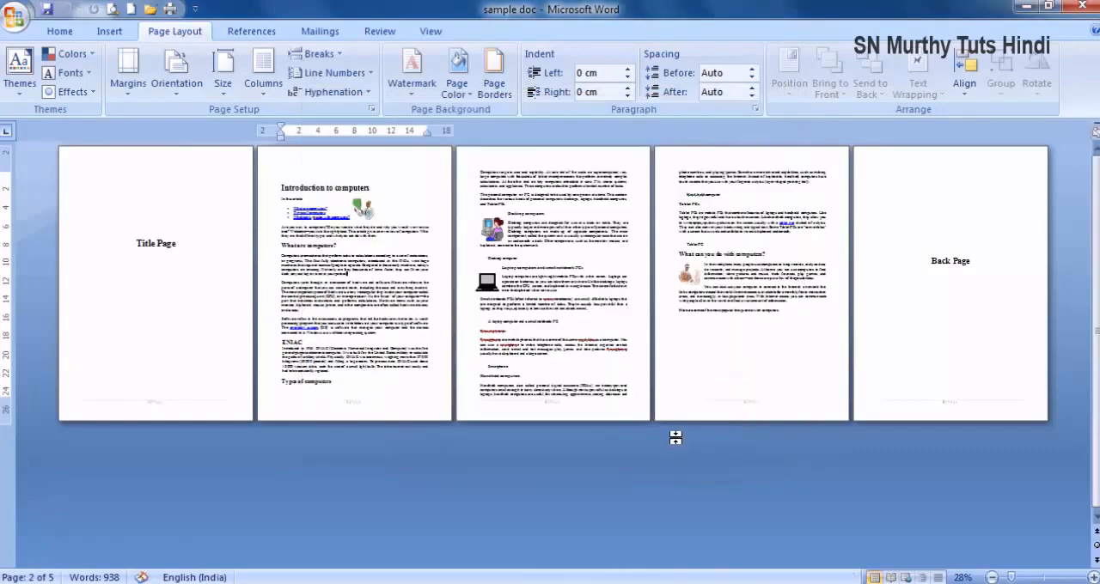
- Replace the existing sample doc PDF on the Desktop with the uncollated output, check its page order, and close it
left_click(718, 490)
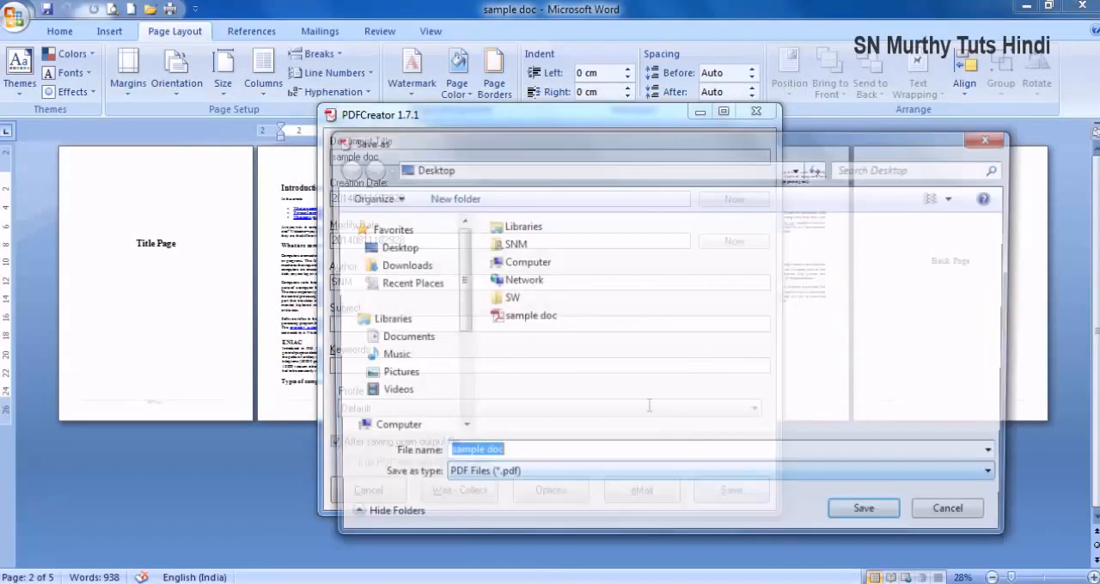
left_click(865, 514)
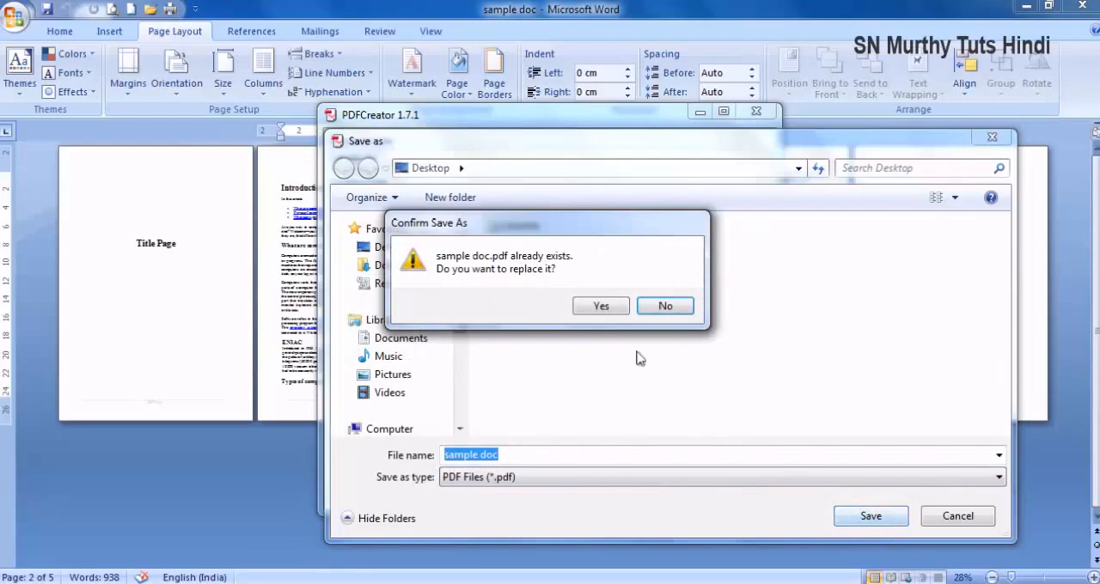
left_click(604, 307)
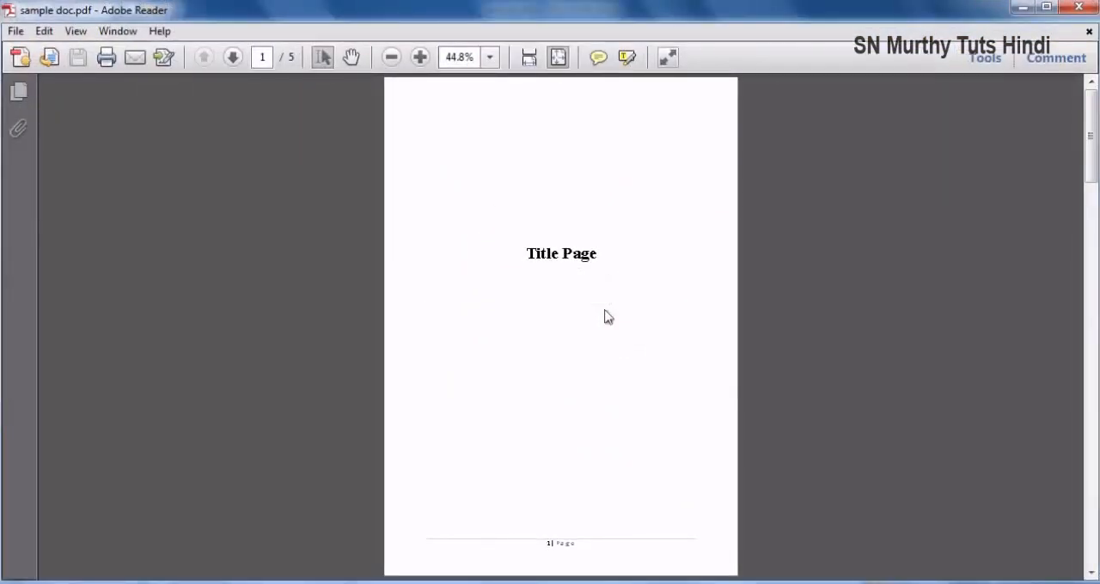
scroll(605, 317, "down", 3)
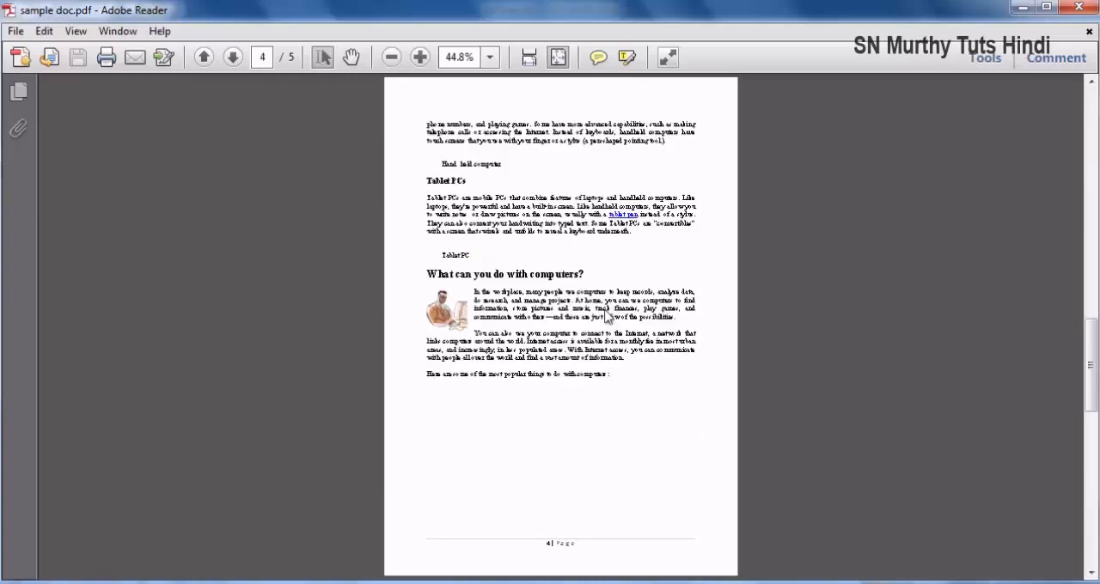
scroll(605, 316, "down", 1)
left_click(1096, 8)
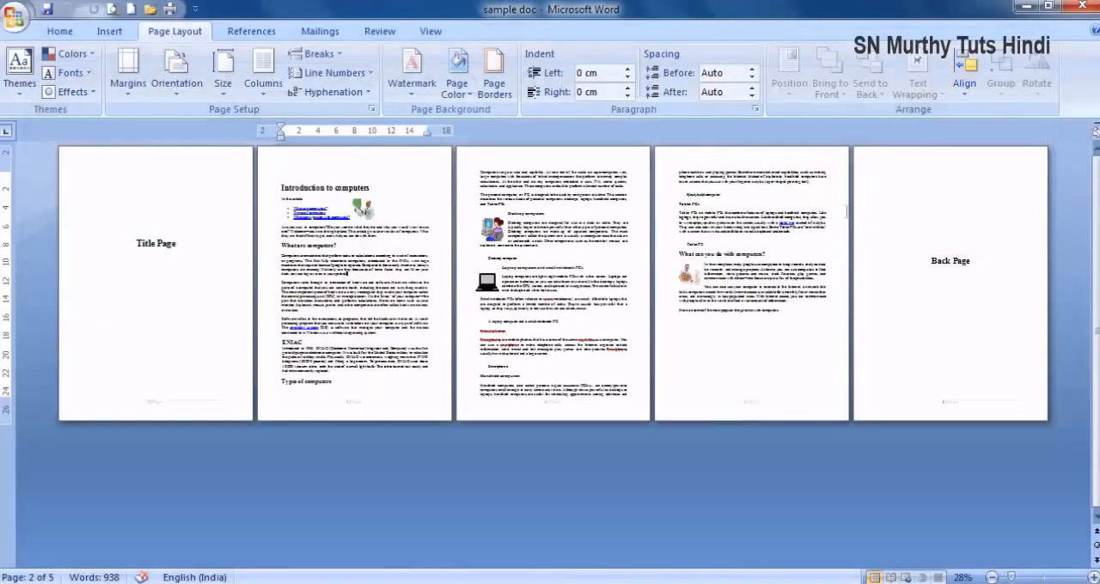
- Print the whole document with PDFCreator using collation and manual duplex, and continue to the second side
left_click(169, 9)
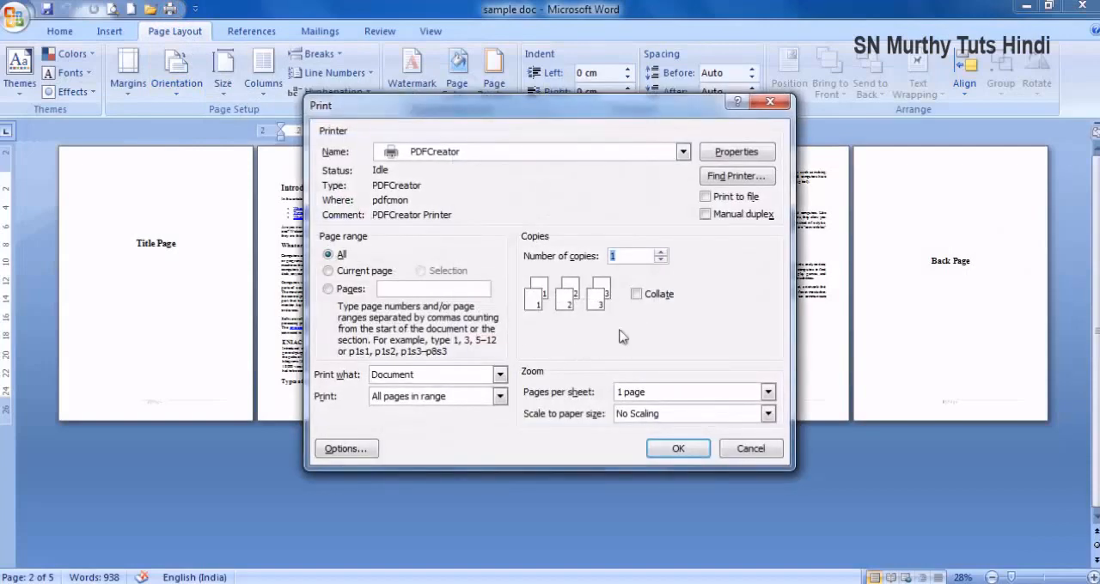
left_click(636, 294)
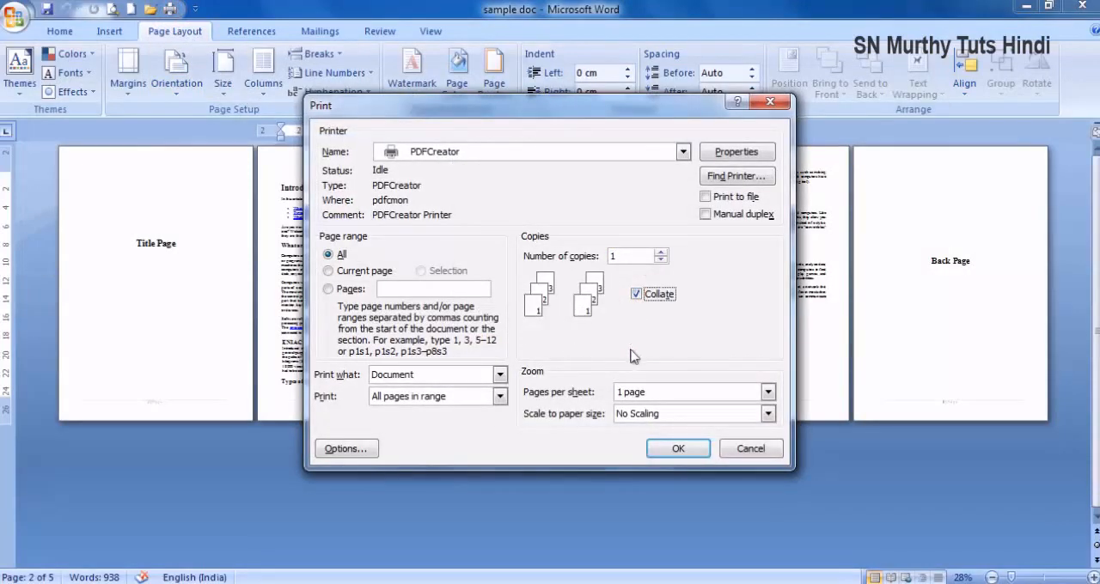
left_click(706, 214)
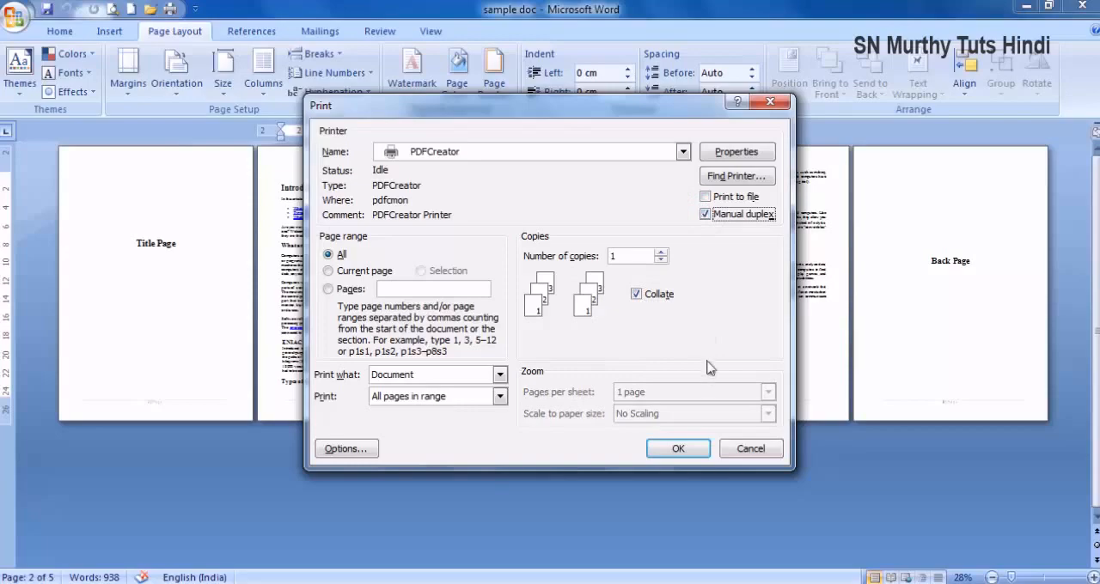
left_click(678, 449)
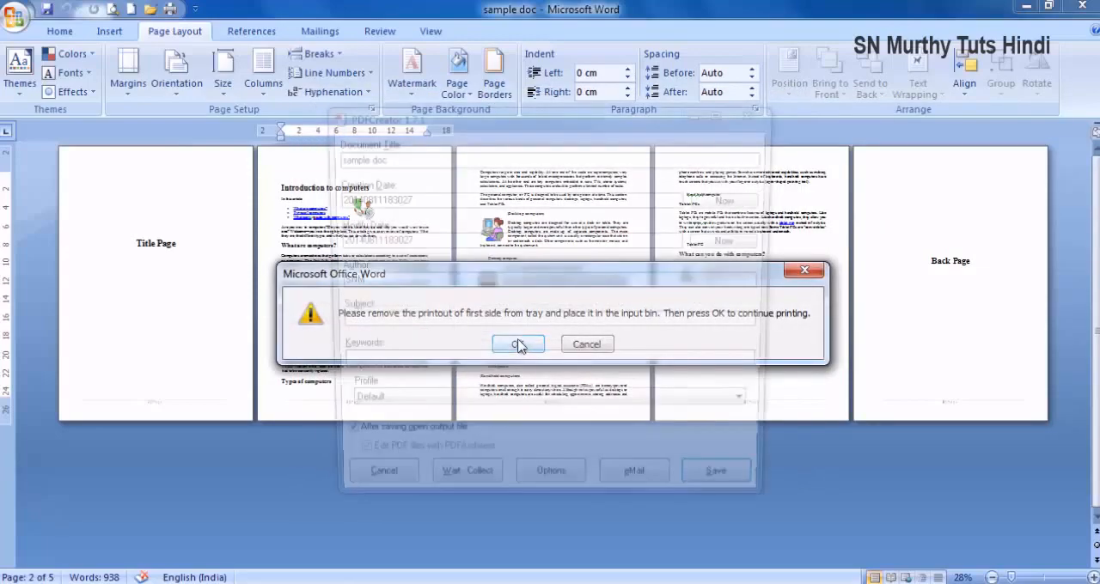
left_click(299, 273)
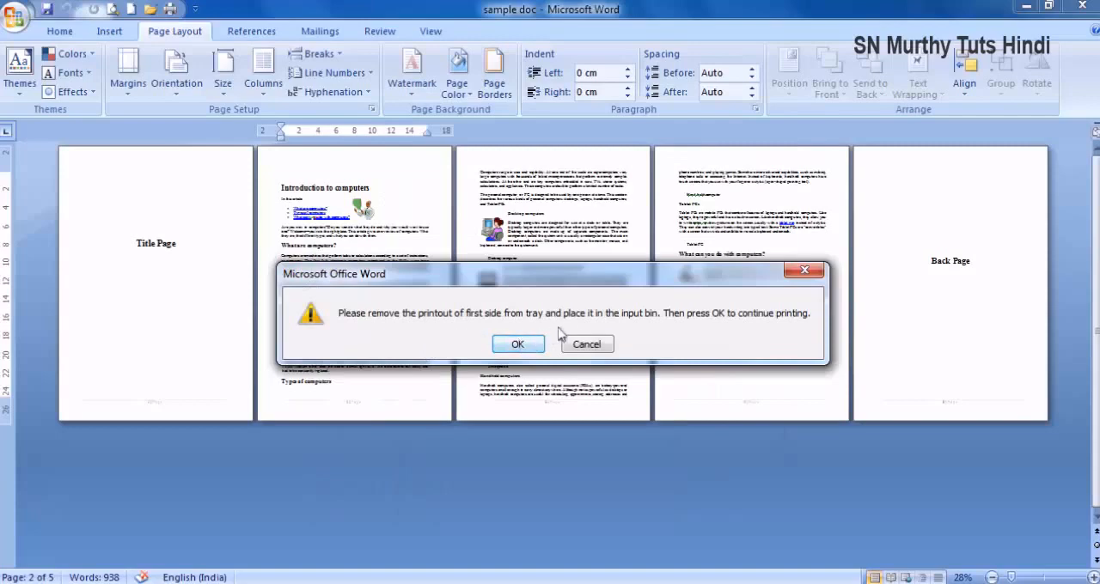
left_click(507, 346)
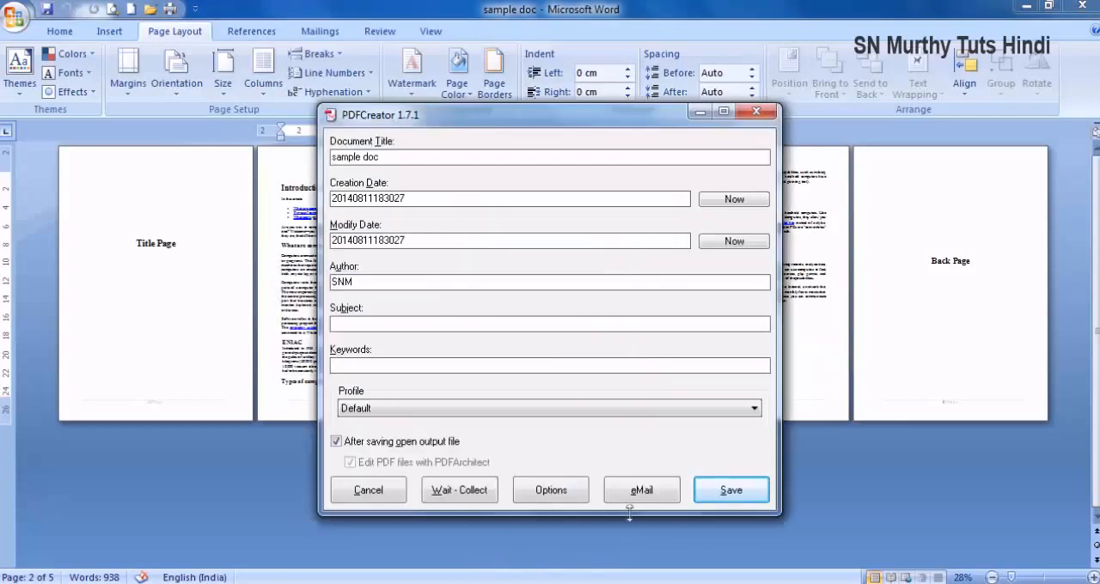
- Save the first-side output over the existing sample doc PDF on the Desktop and the second-side output as sample doc2
left_click(729, 507)
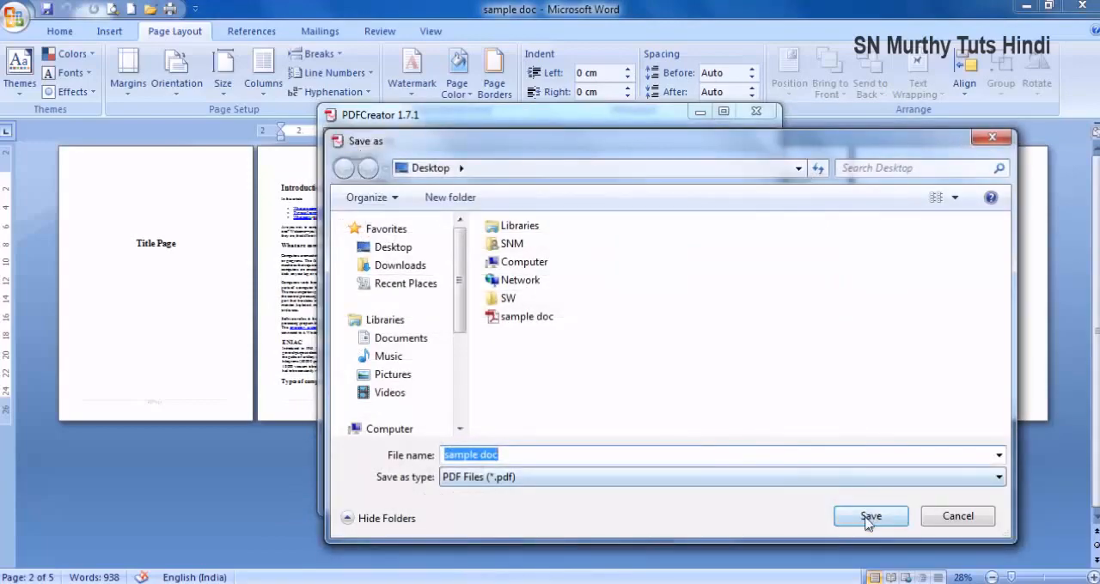
left_click(867, 516)
left_click(604, 306)
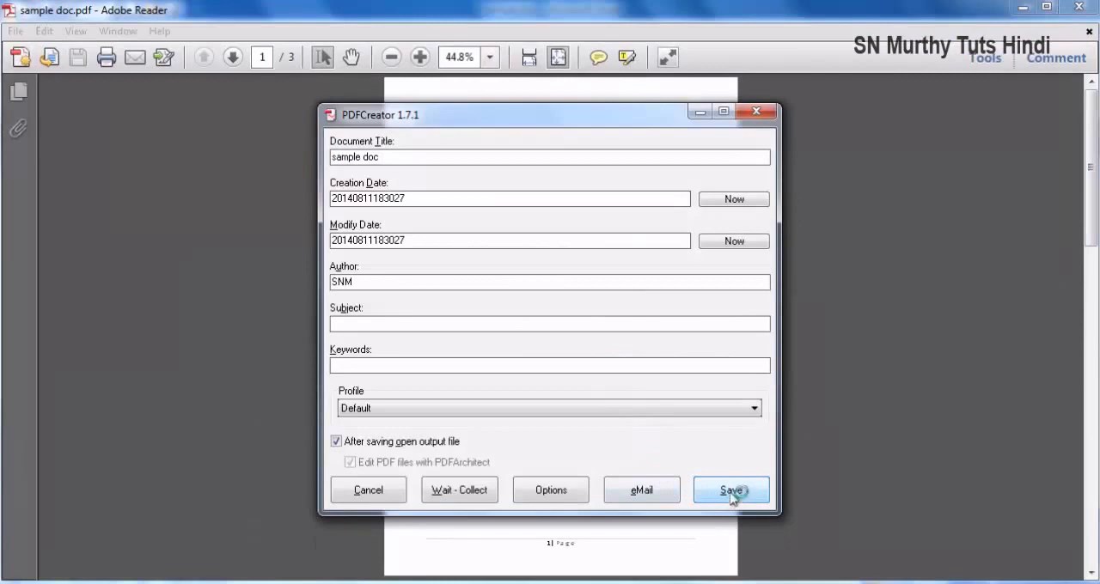
left_click(731, 497)
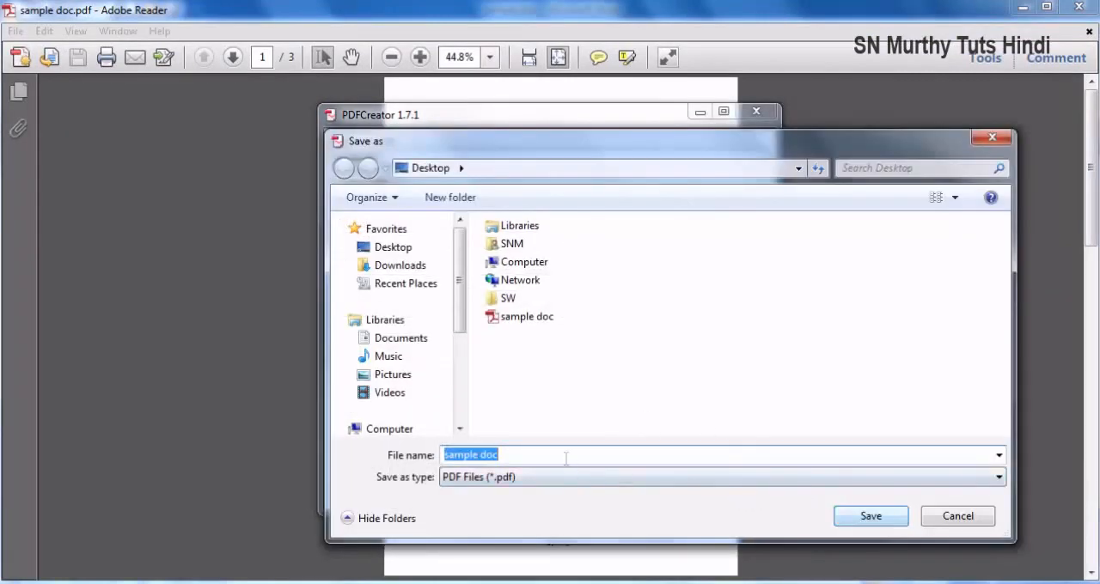
left_click(566, 457)
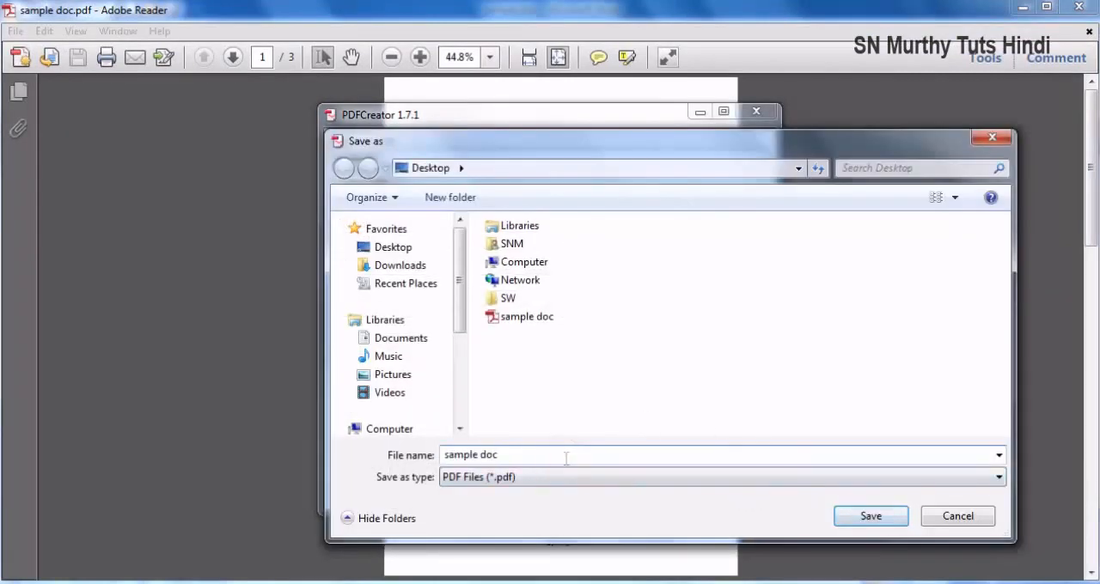
left_click(870, 516)
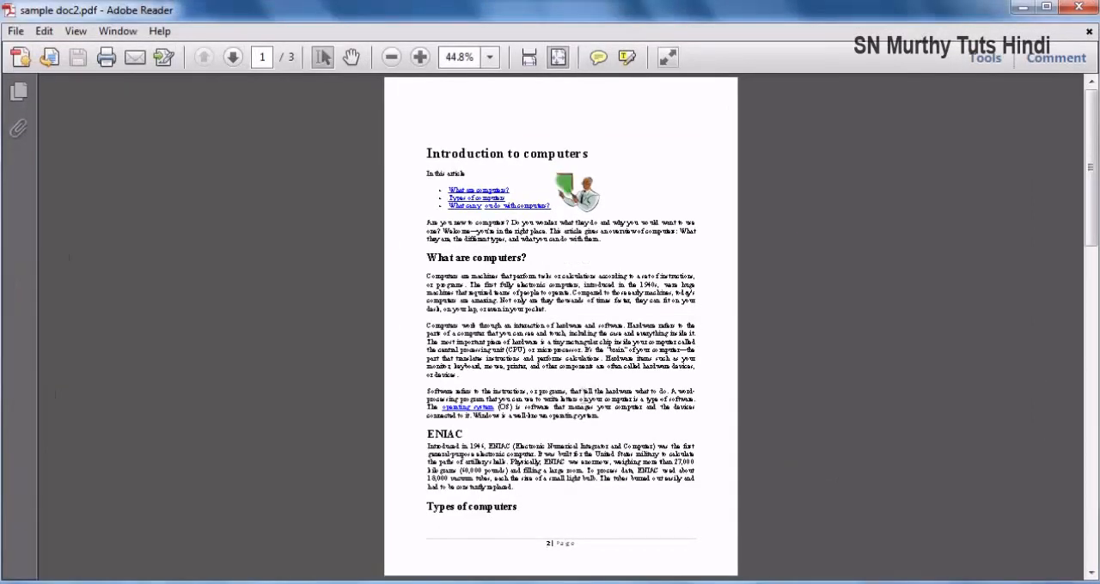
- Examine which pages the sample doc2 and sample doc PDFs contain for each duplex side, and close both files
scroll(554, 264, "down", 1)
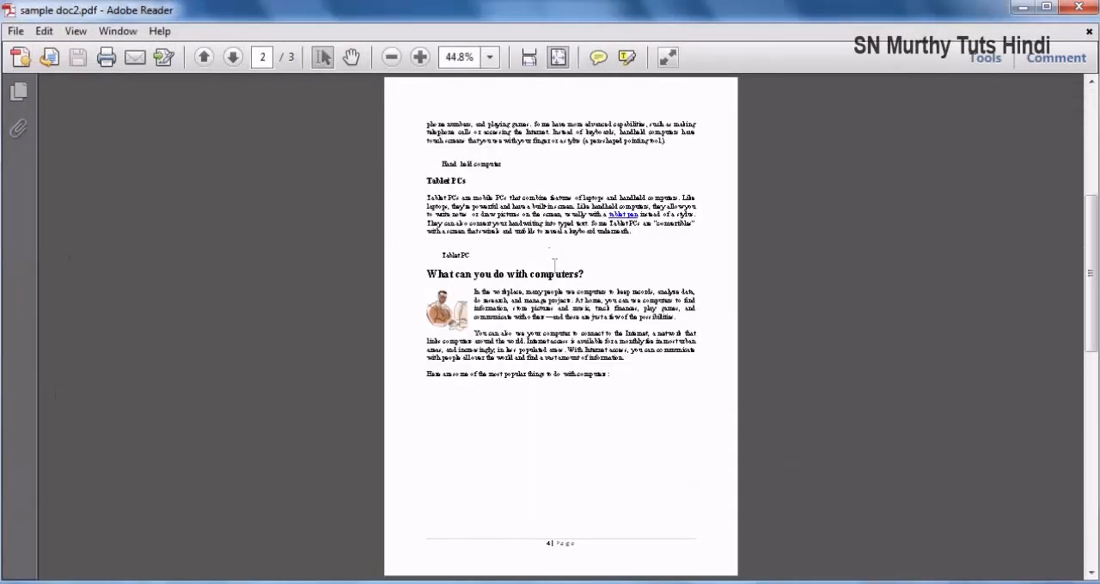
scroll(554, 264, "up", 1)
scroll(554, 264, "down", 1)
scroll(605, 560, "up", 1)
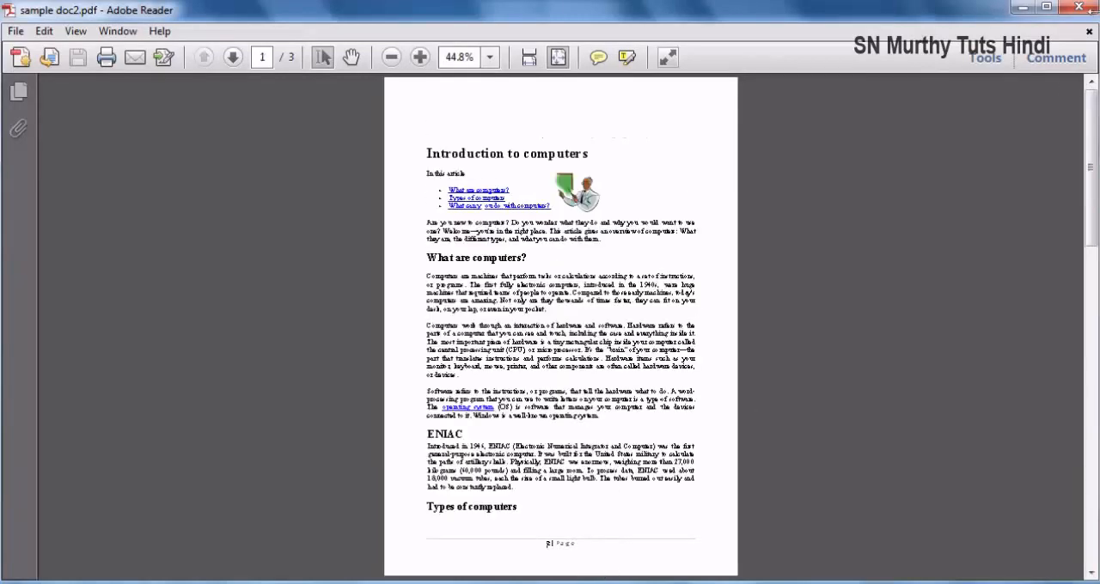
left_click(1078, 7)
scroll(567, 373, "down", 1)
scroll(558, 401, "down", 1)
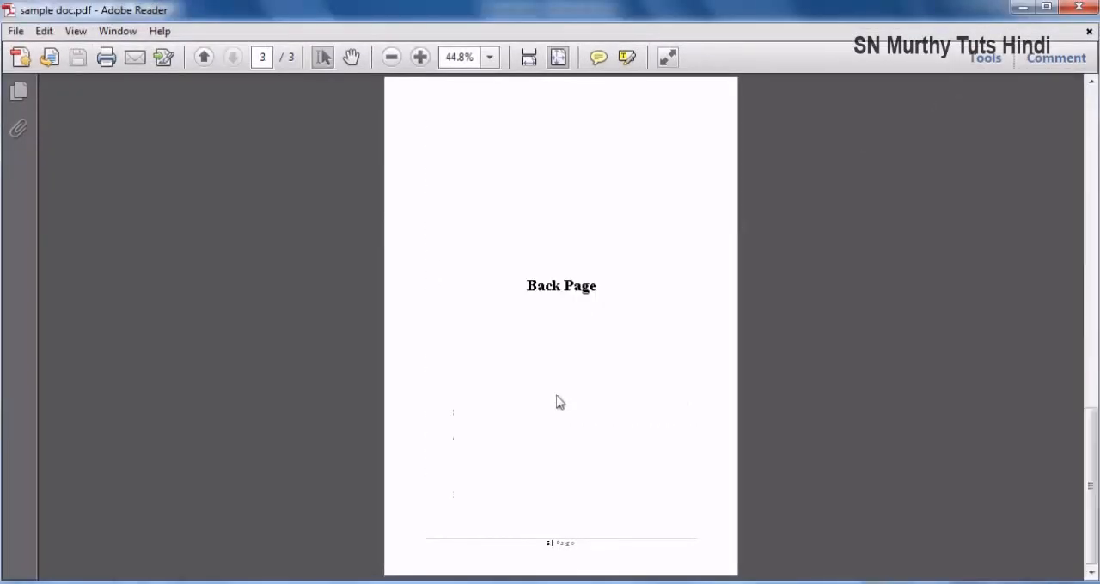
left_click(1078, 7)
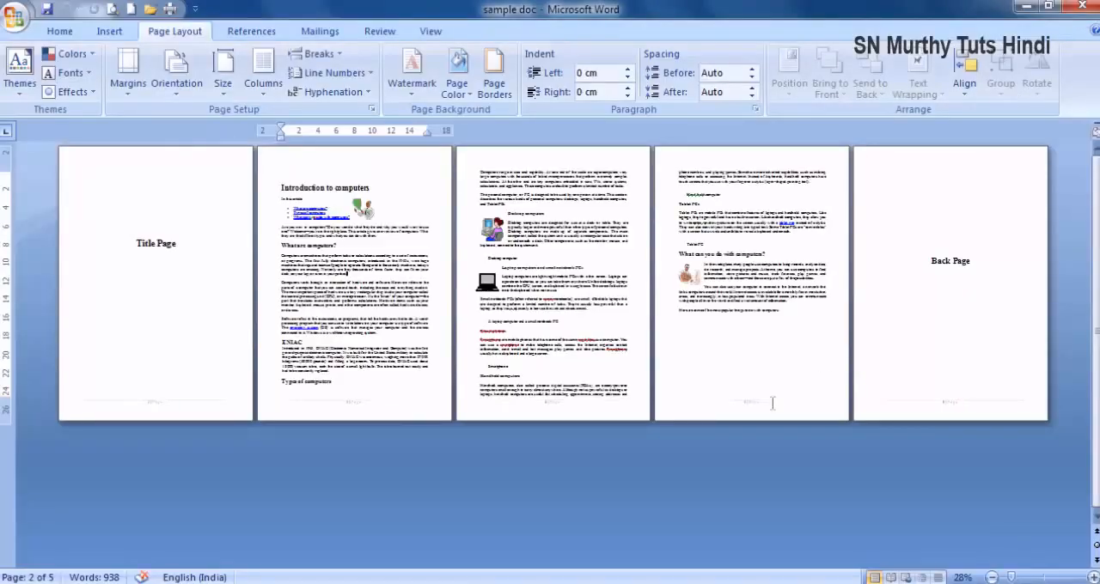
- Apply a light aqua theme colour as the page background and print the whole document with PDFCreator
left_click(457, 83)
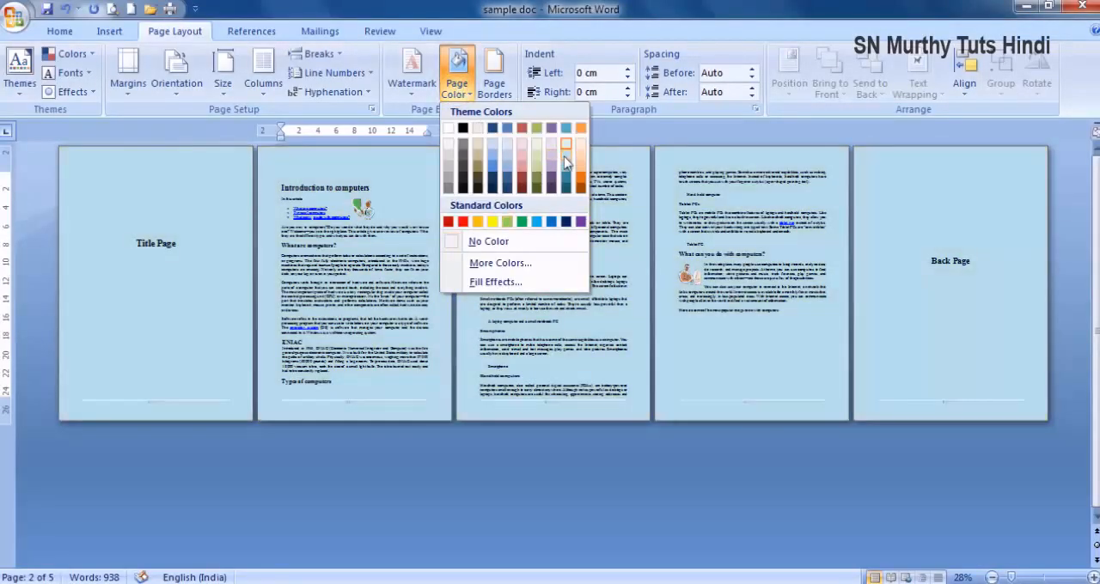
left_click(565, 163)
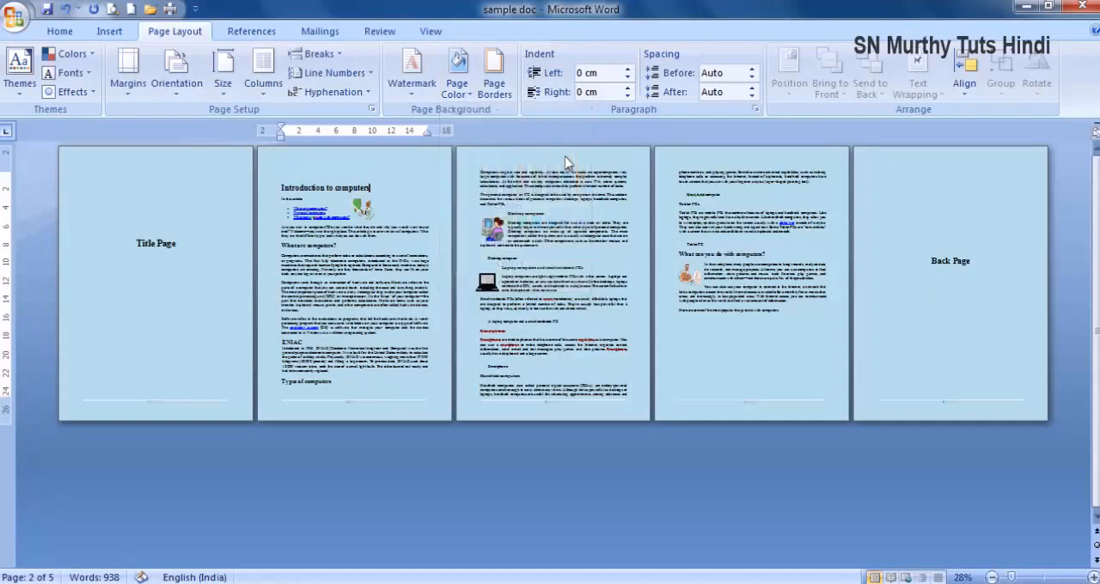
left_click(170, 9)
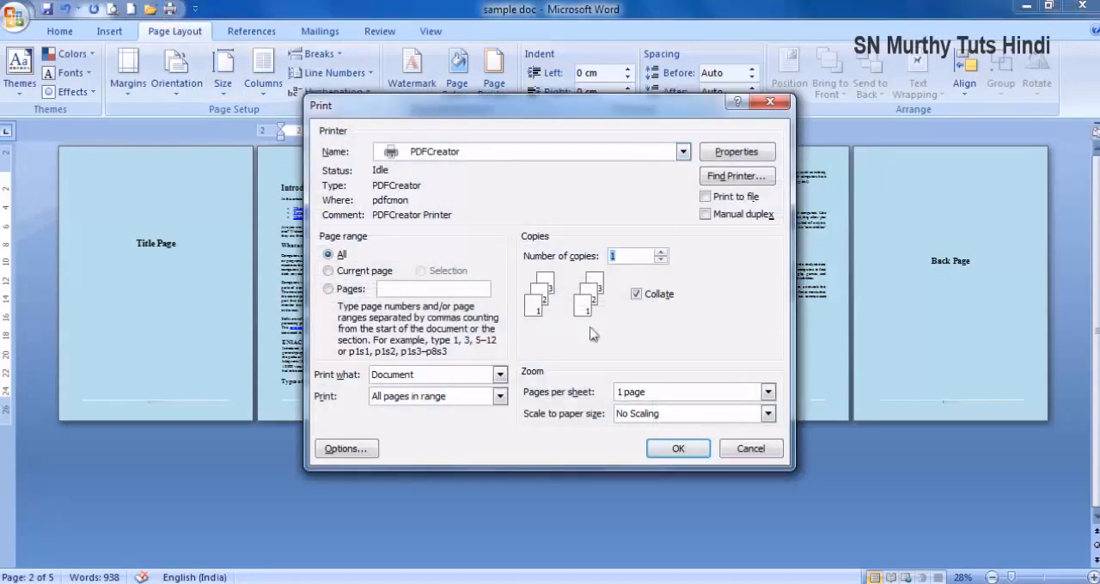
left_click(675, 449)
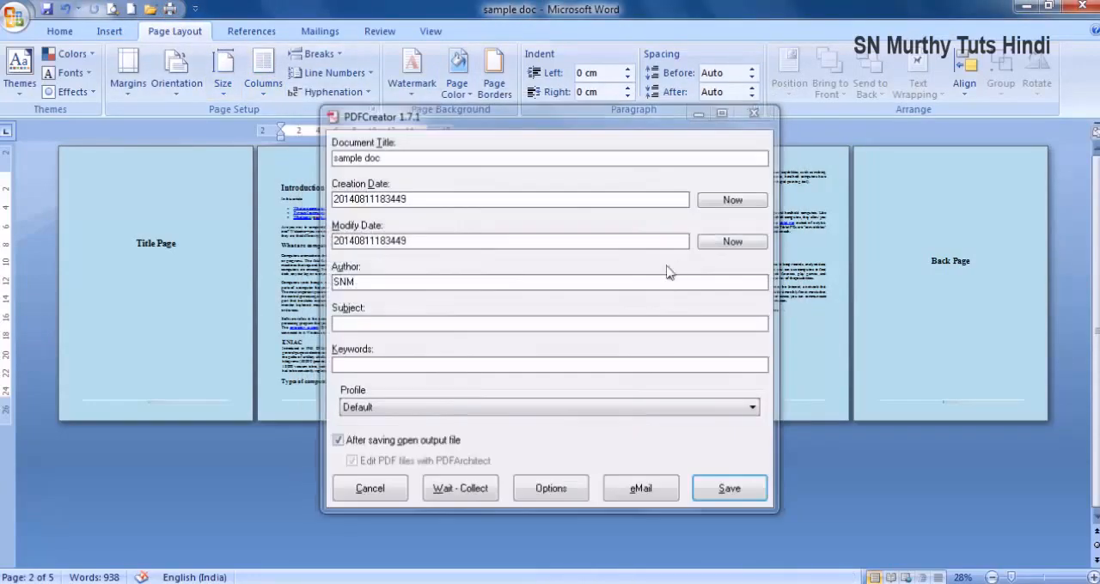
- Save the coloured output over the existing sample doc PDF on the Desktop, check its page background, and close it
left_click(744, 495)
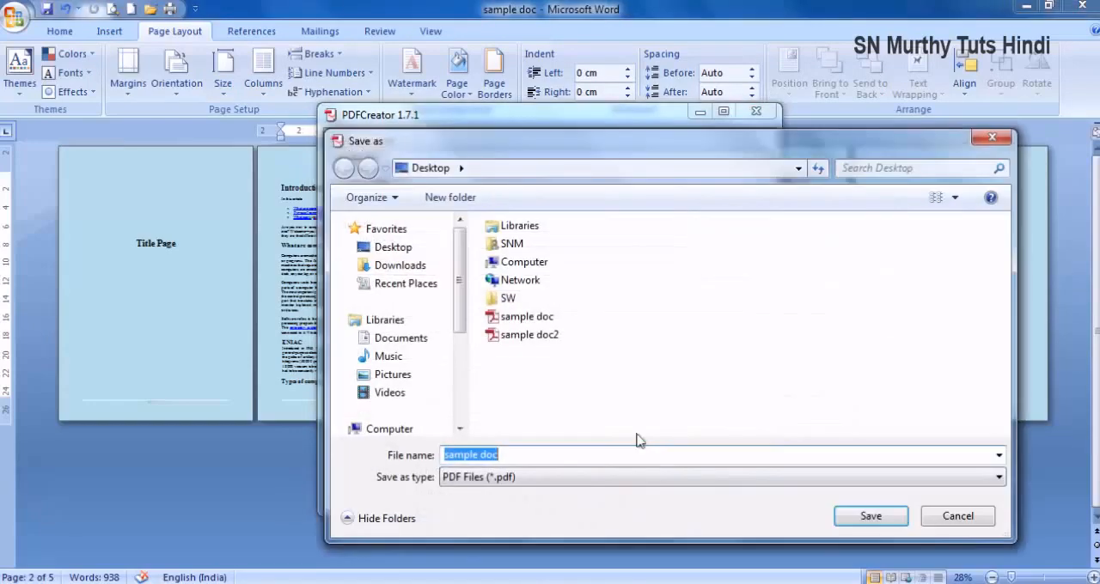
left_click(855, 519)
left_click(599, 305)
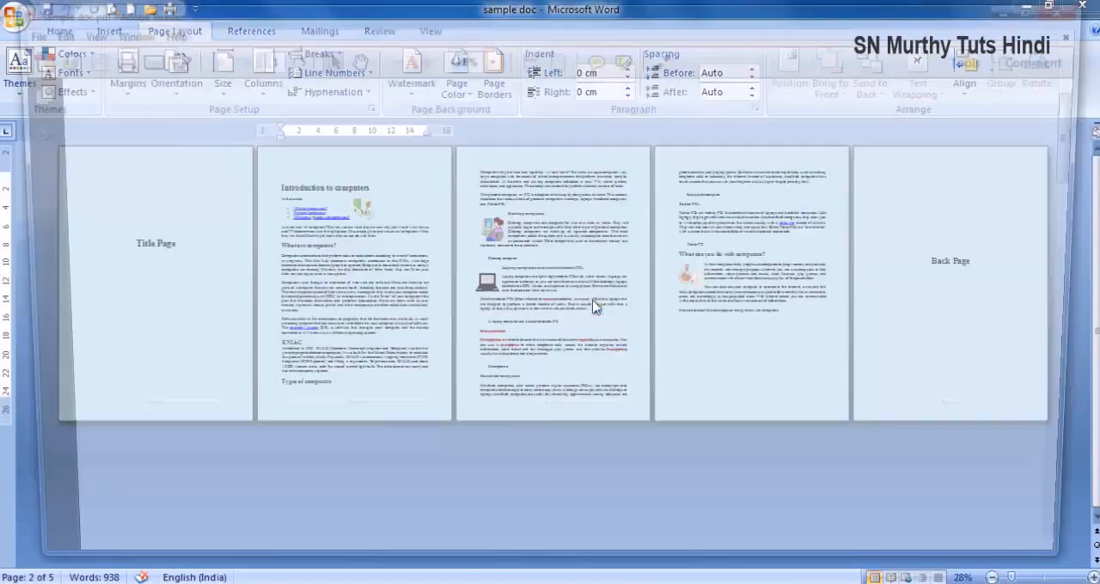
scroll(593, 307, "down", 10)
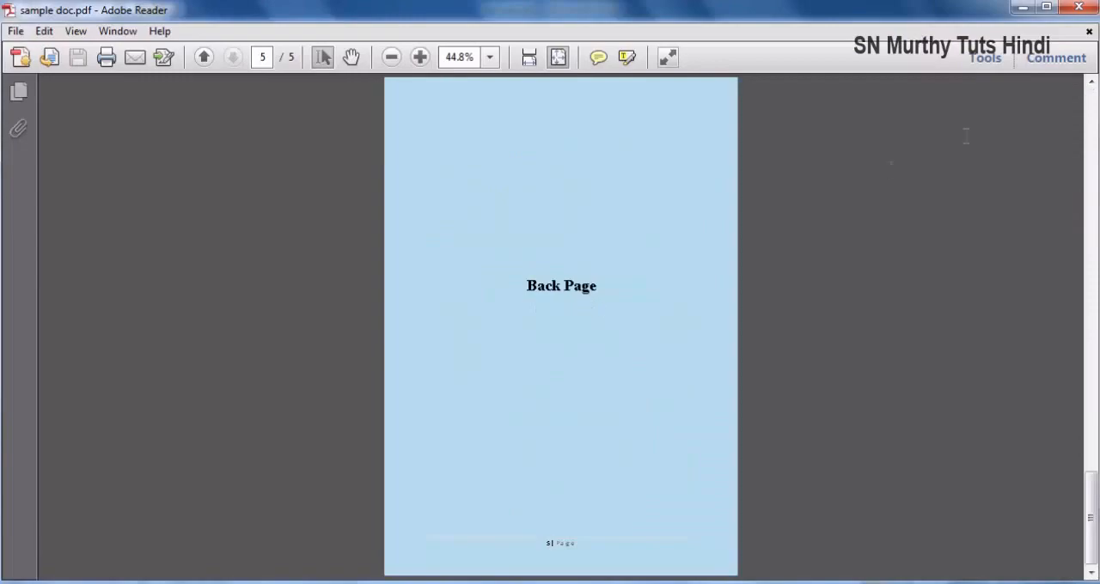
left_click(1079, 7)
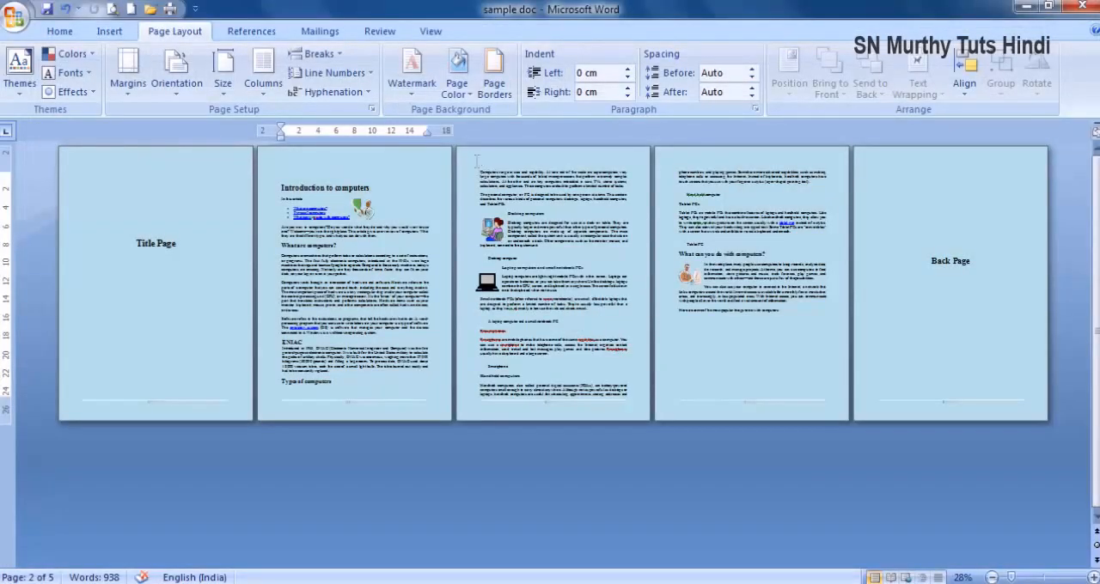
- Turn off the printing of background colours and images, and print the whole document with PDFCreator
left_click(169, 11)
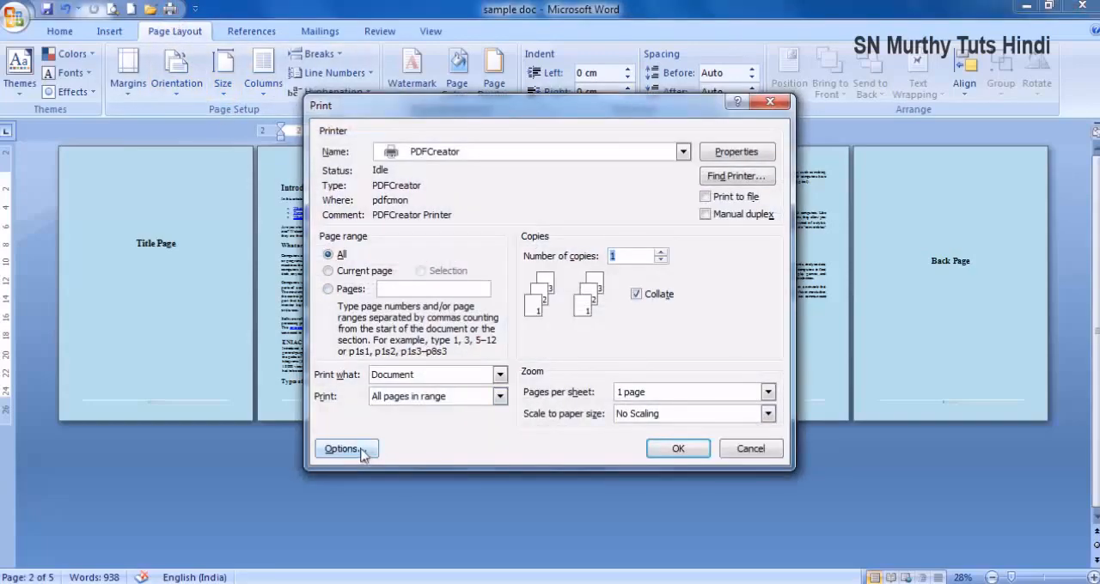
left_click(343, 448)
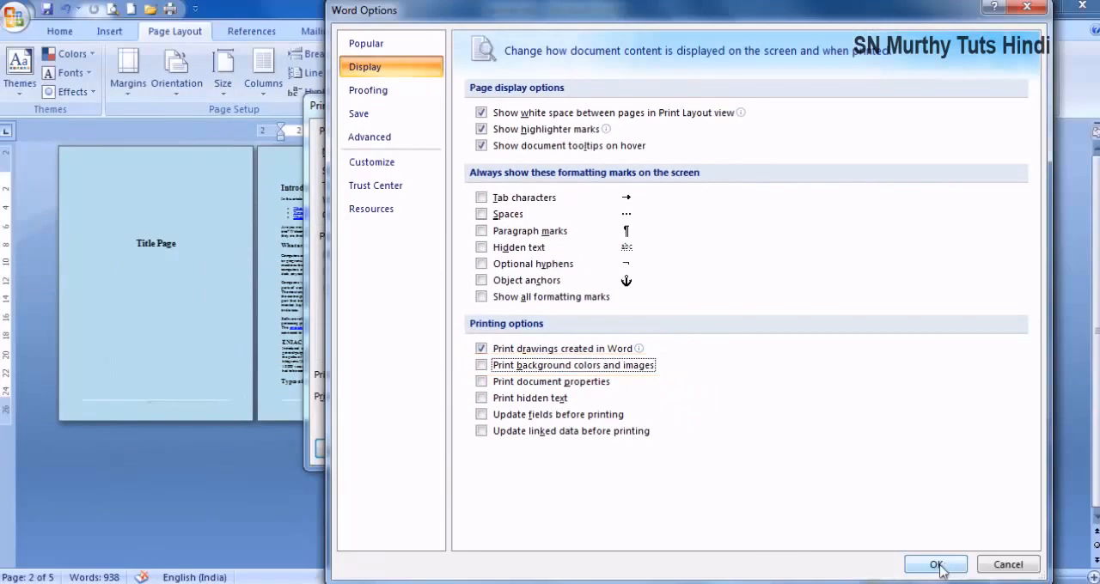
left_click(936, 565)
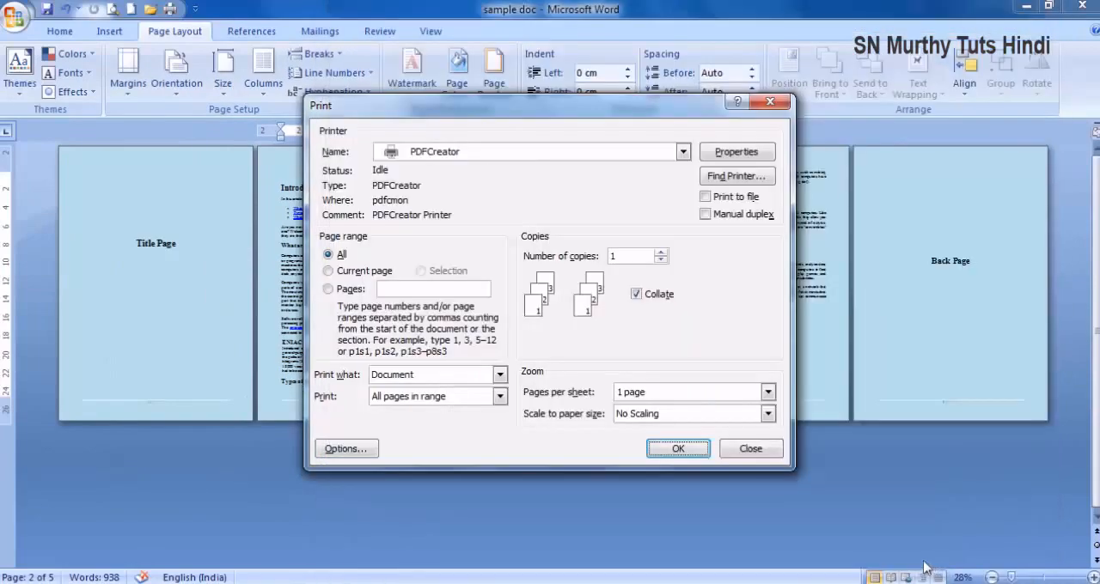
left_click(669, 452)
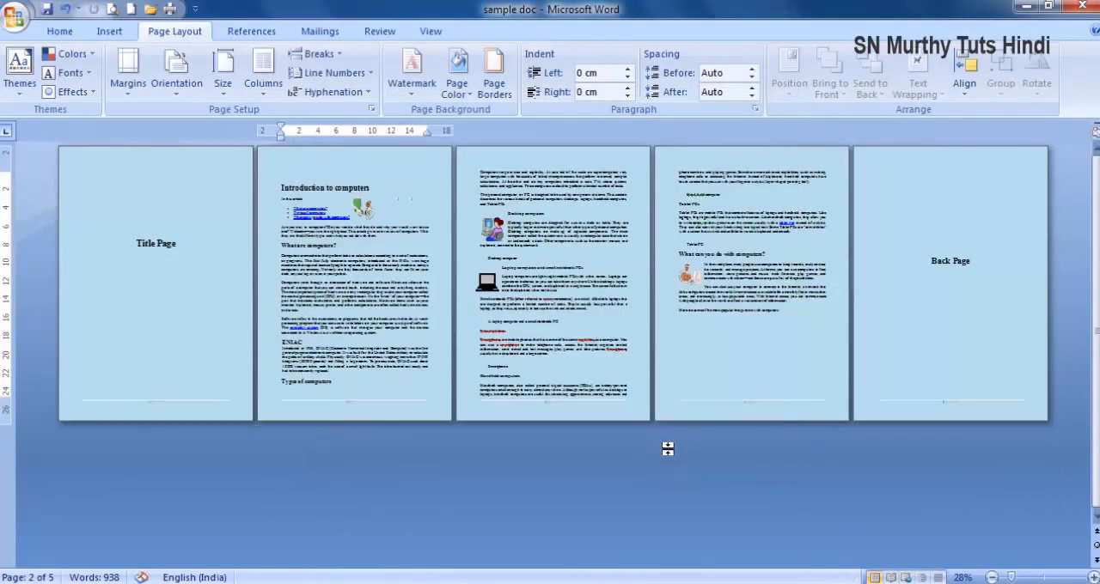
- Save the output over the existing sample doc PDF on the Desktop, look through its pages for the background, and close it
left_click(729, 490)
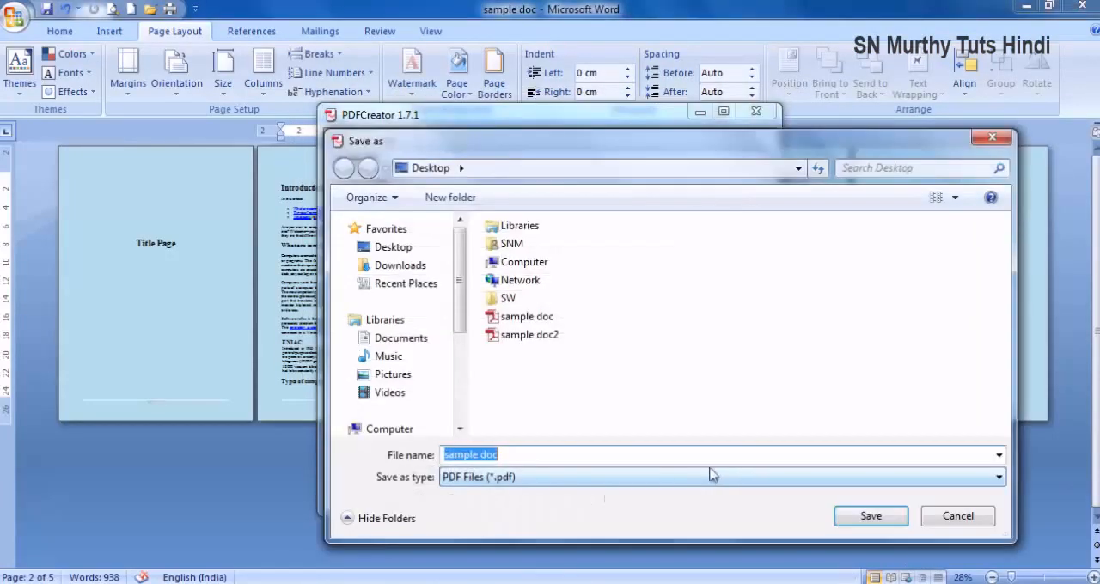
left_click(842, 521)
left_click(593, 308)
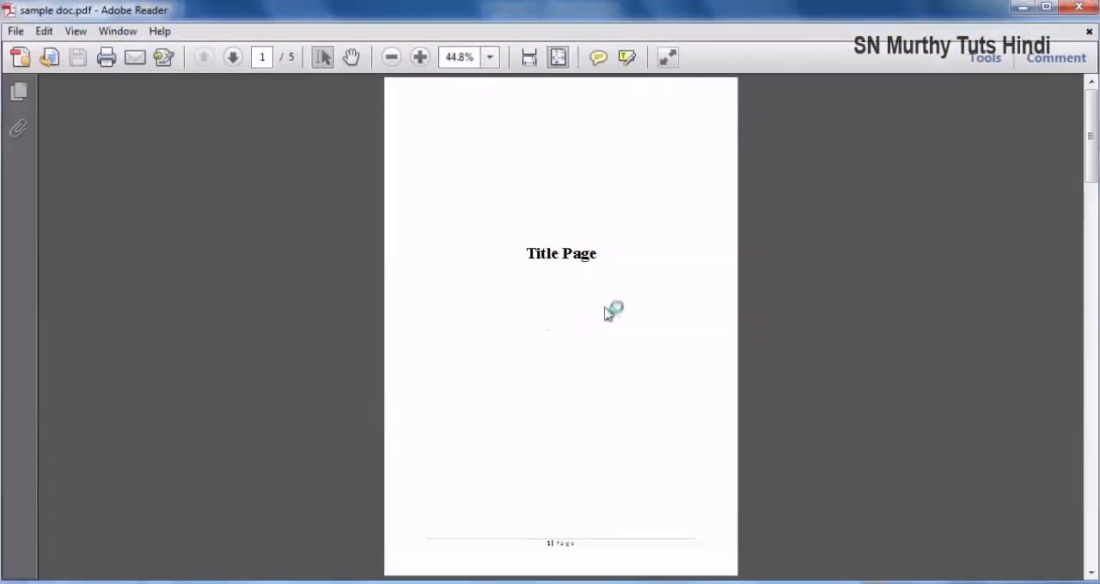
scroll(532, 292, "down", 15)
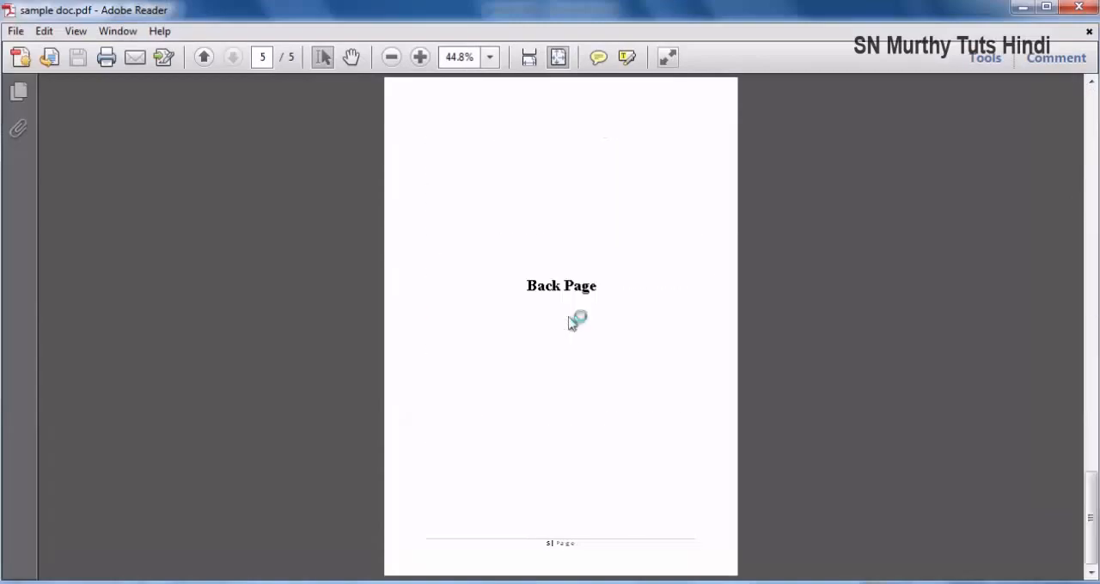
left_click(1079, 7)
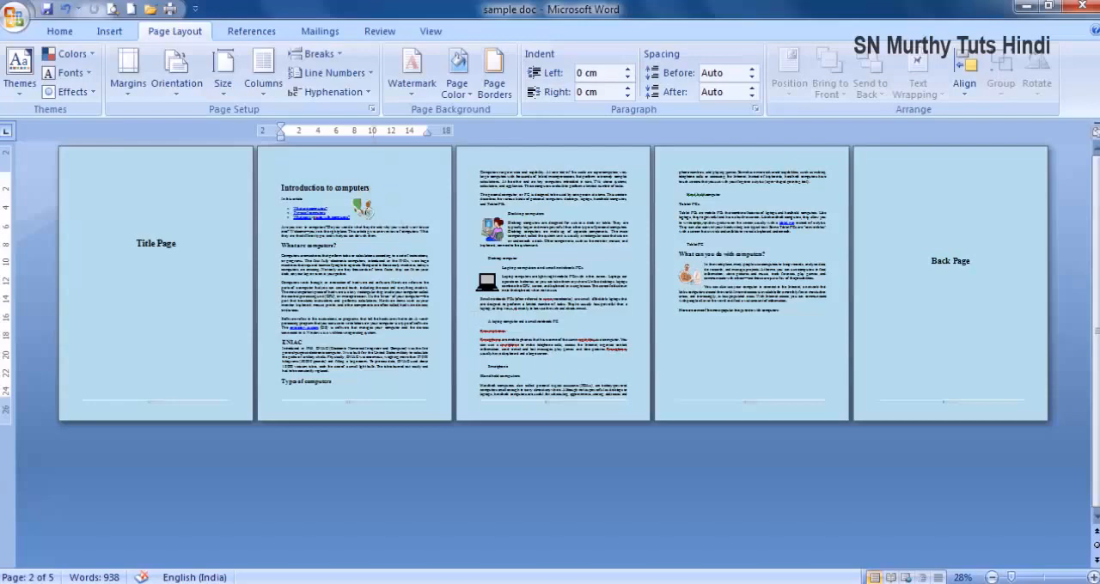
- Preview the Mirror margins layout for multiple pages in the page setup, and switch back to Normal
left_click(371, 110)
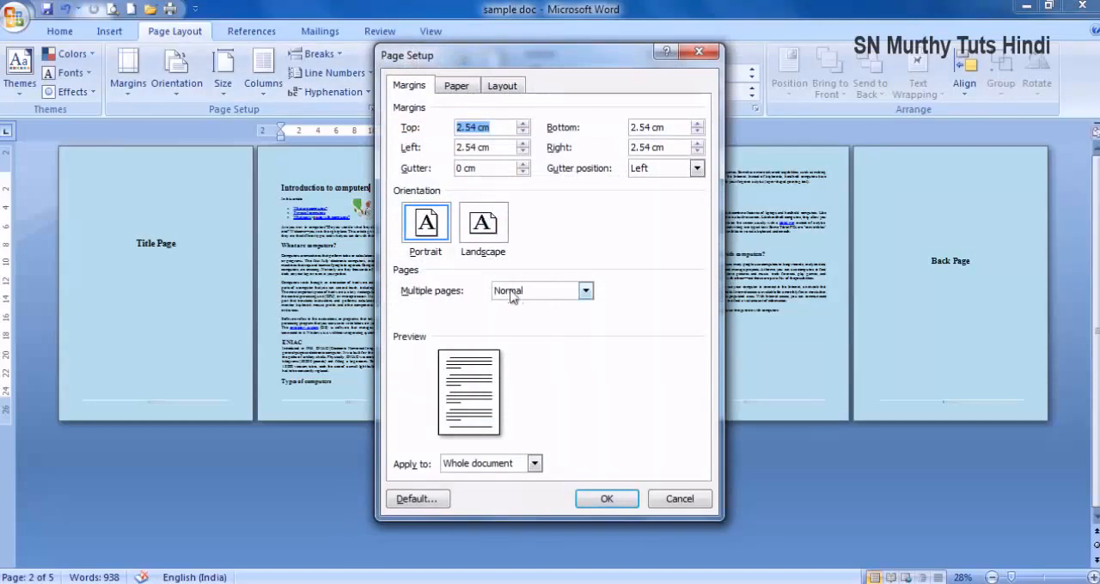
left_click(585, 291)
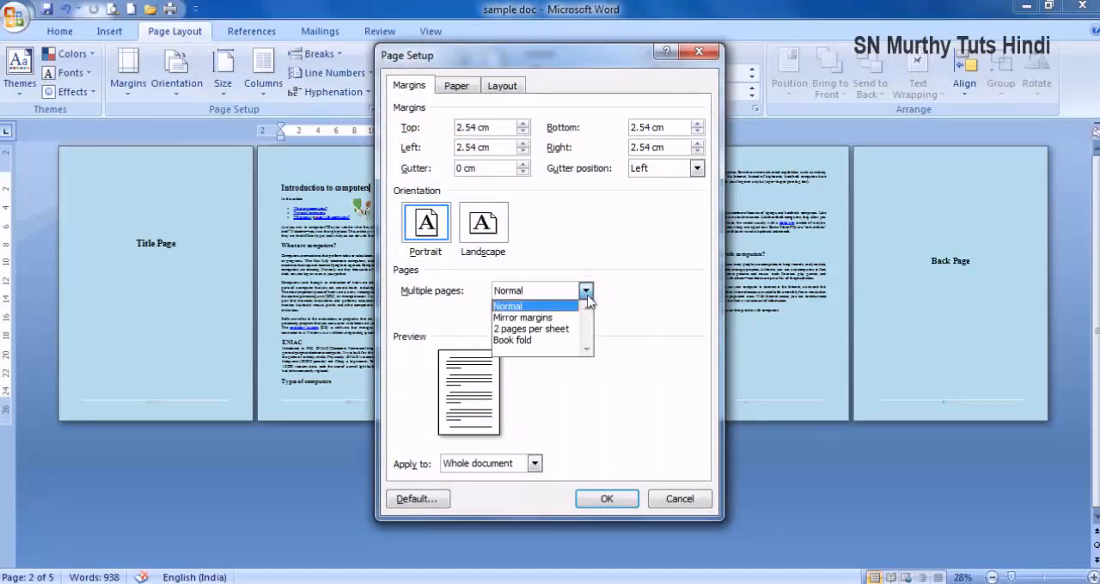
left_click(552, 320)
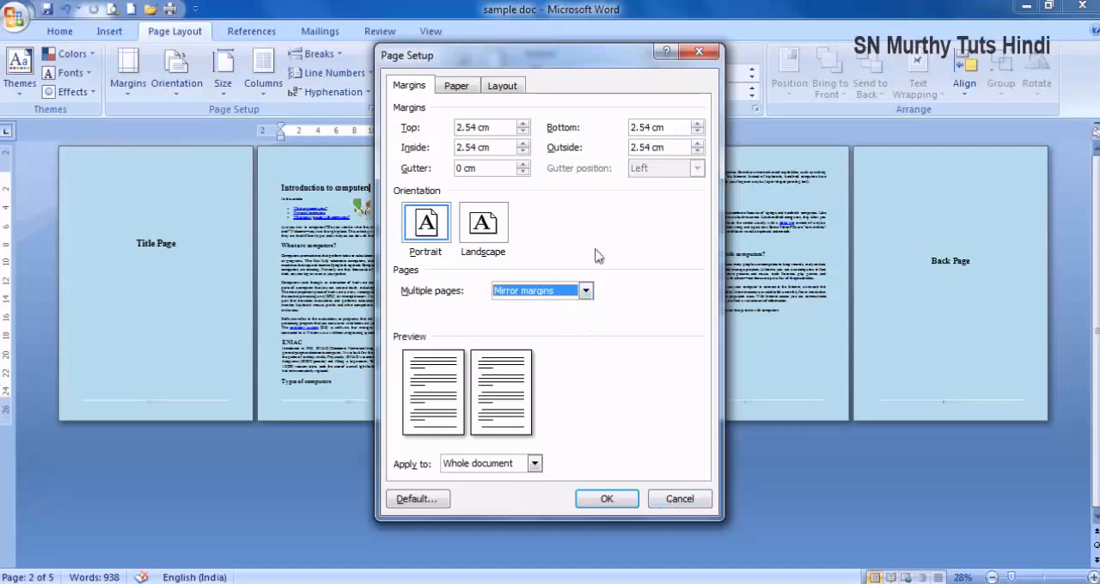
left_click(585, 291)
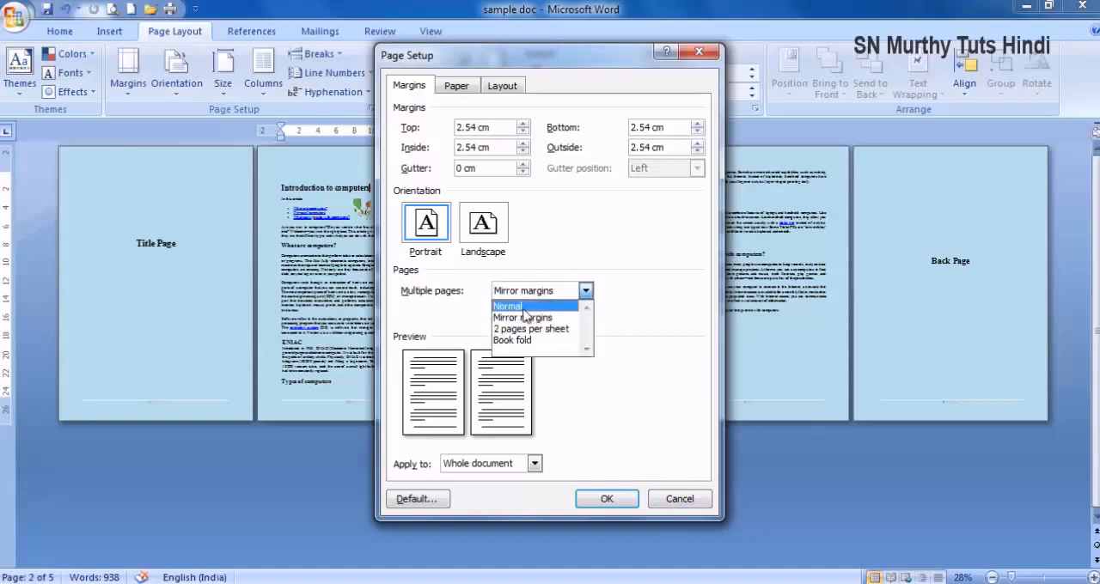
left_click(526, 304)
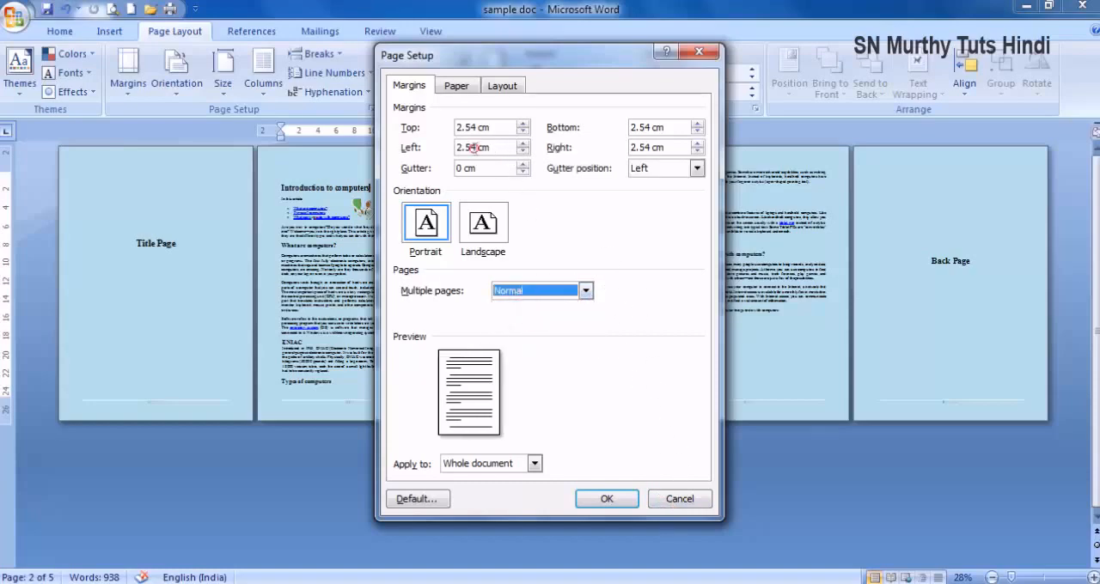
- Set the left margin to 5 cm and the right margin to 2 cm, and apply Mirror margins to the whole document
left_click_drag(476, 148, 450, 151)
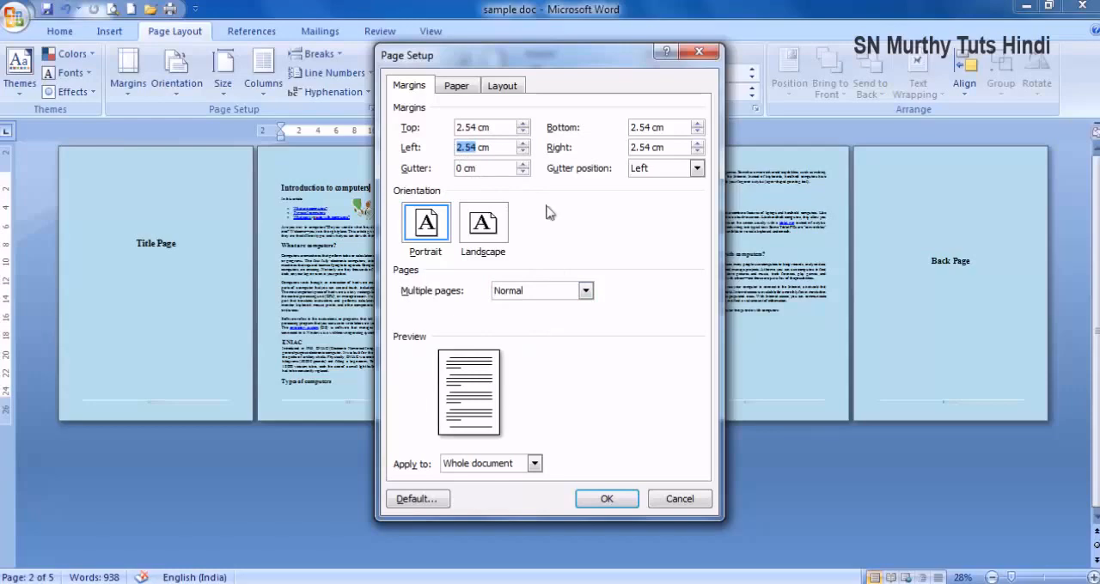
type("2")
left_click_drag(652, 149, 632, 149)
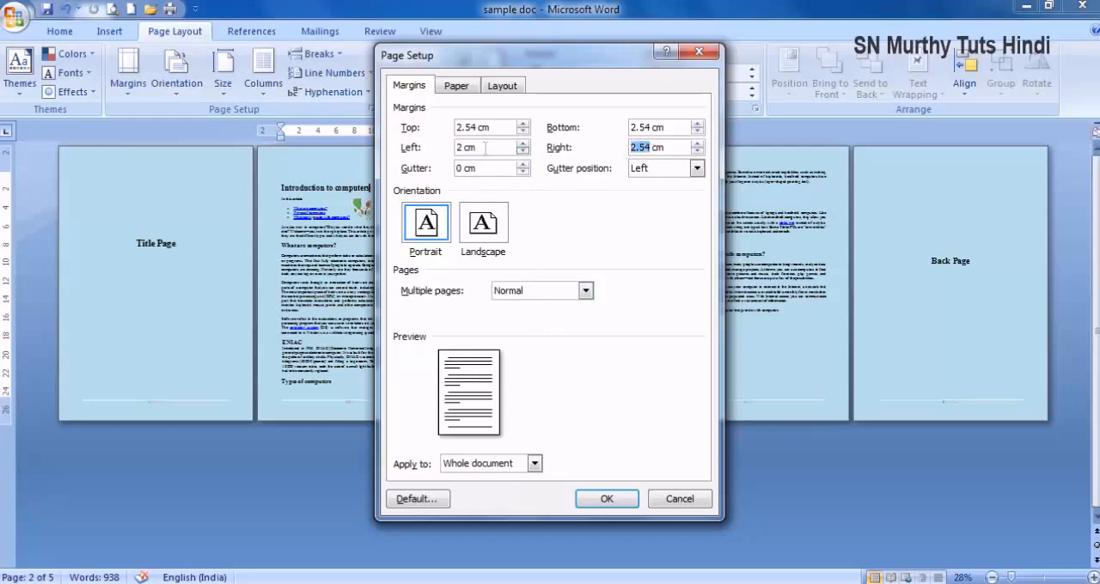
double_click(459, 147)
type("5")
double_click(654, 147)
type("2")
left_click(526, 292)
left_click(522, 318)
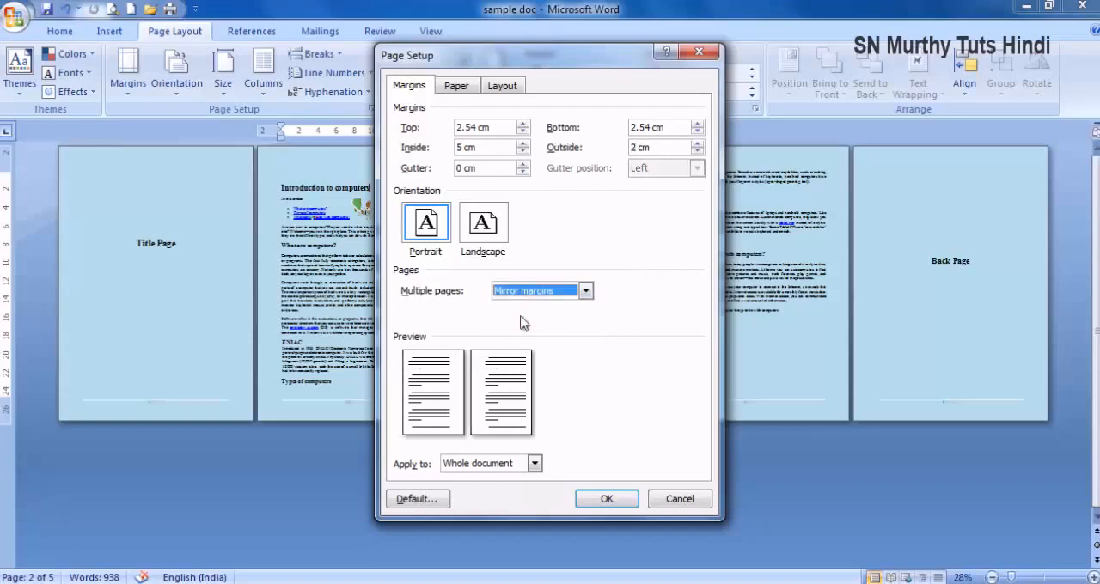
left_click(606, 499)
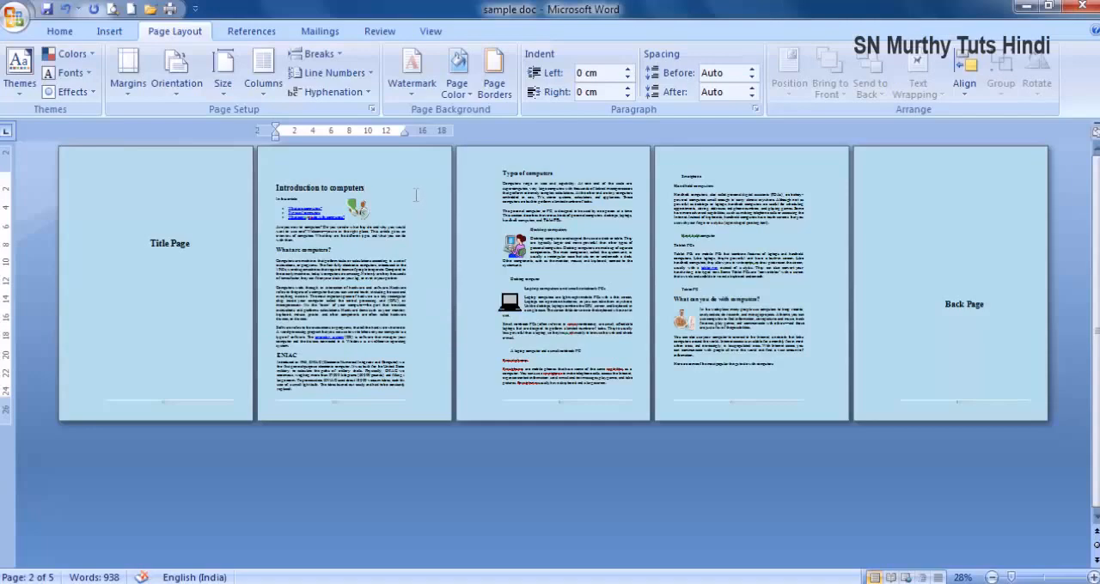
- Set the mirrored inside margin to 2 cm and the outside margin to 5 cm
left_click(371, 110)
key("ctrl+c")
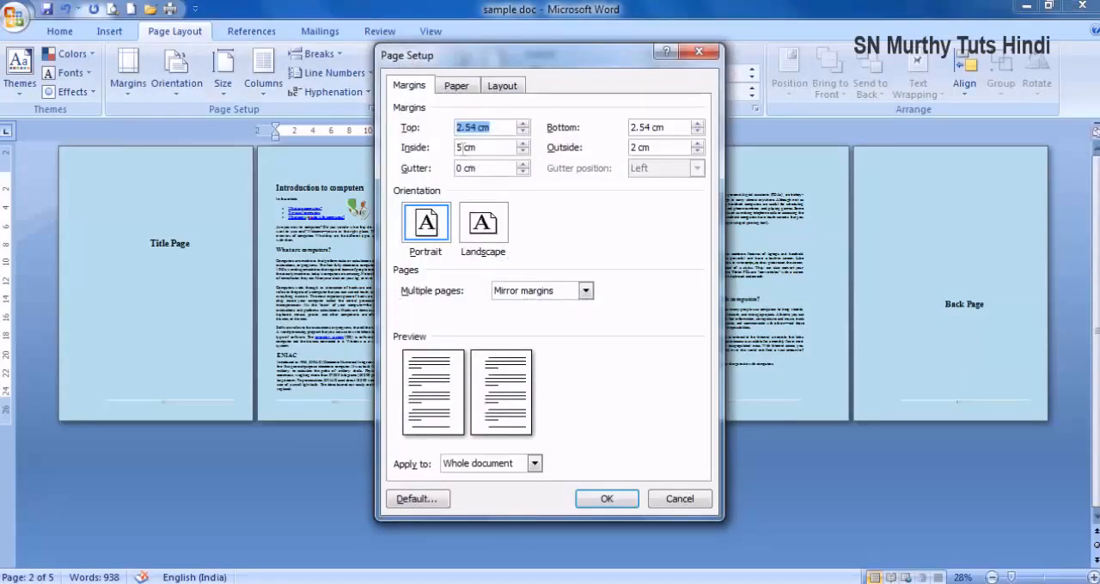
double_click(460, 147)
type("2")
left_click(632, 148)
type("3")
left_click(606, 498)
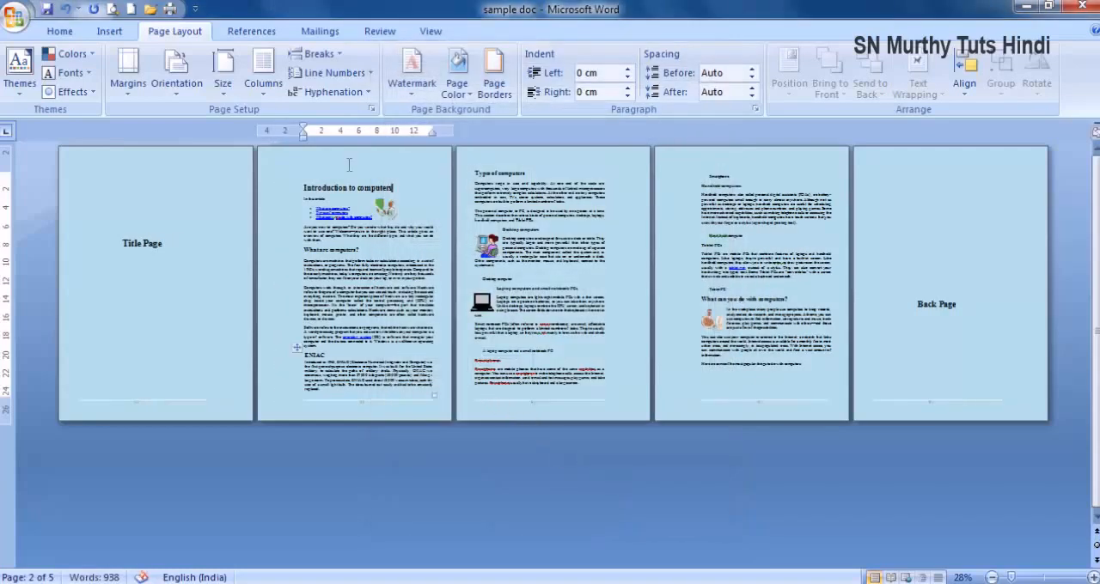
- Change the multiple pages setting to 2 pages per sheet for the whole document
left_click(371, 109)
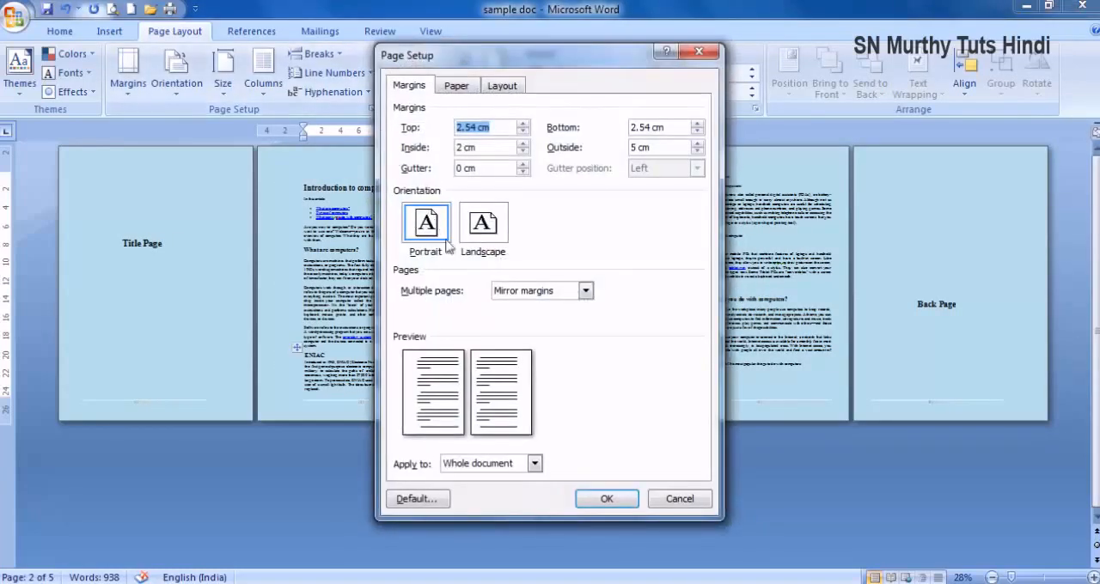
left_click(541, 293)
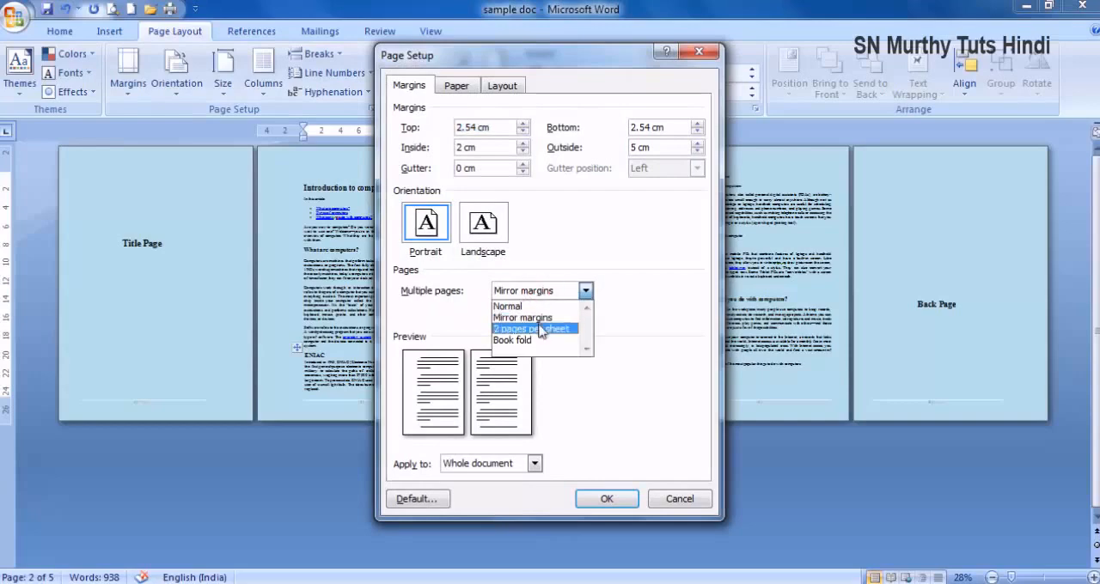
left_click(541, 329)
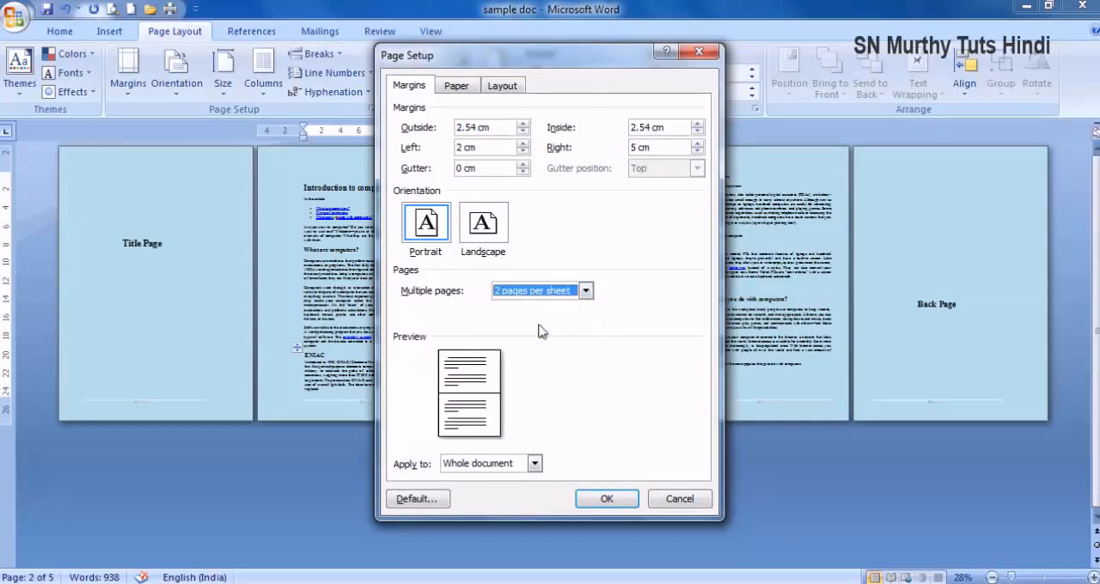
left_click(607, 499)
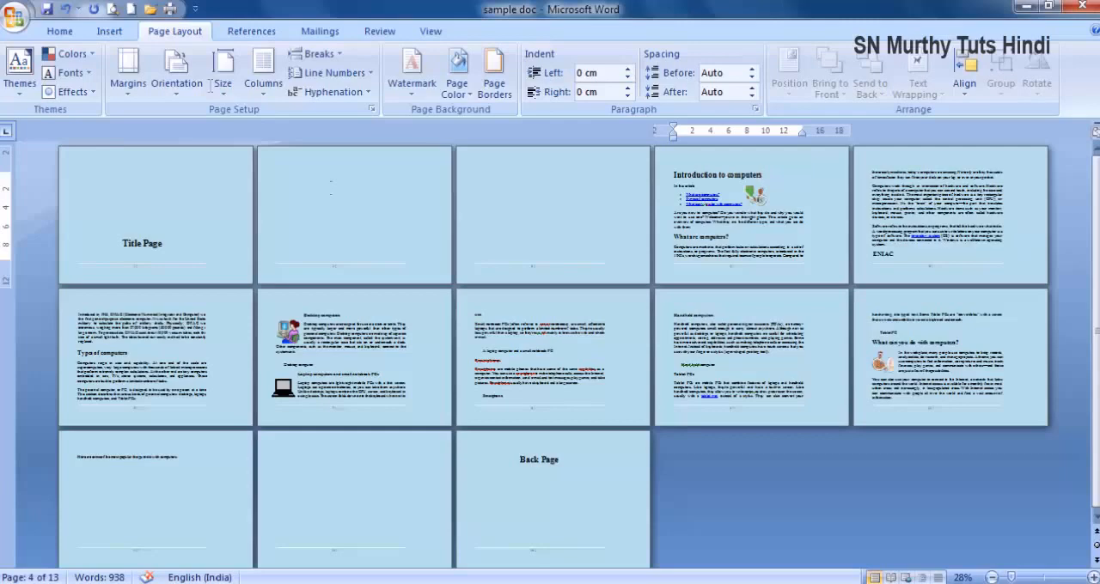
- Delete the blank lines on the second page so that the Introduction to computers heading moves up onto it
left_click(321, 199)
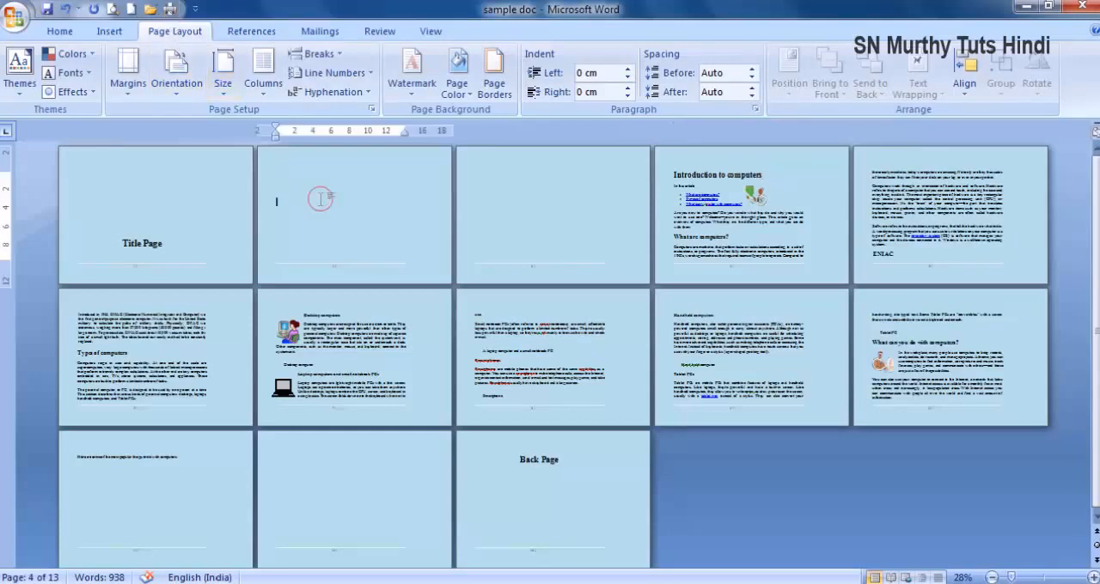
key("Delete")
key("Delete")
key("Delete")
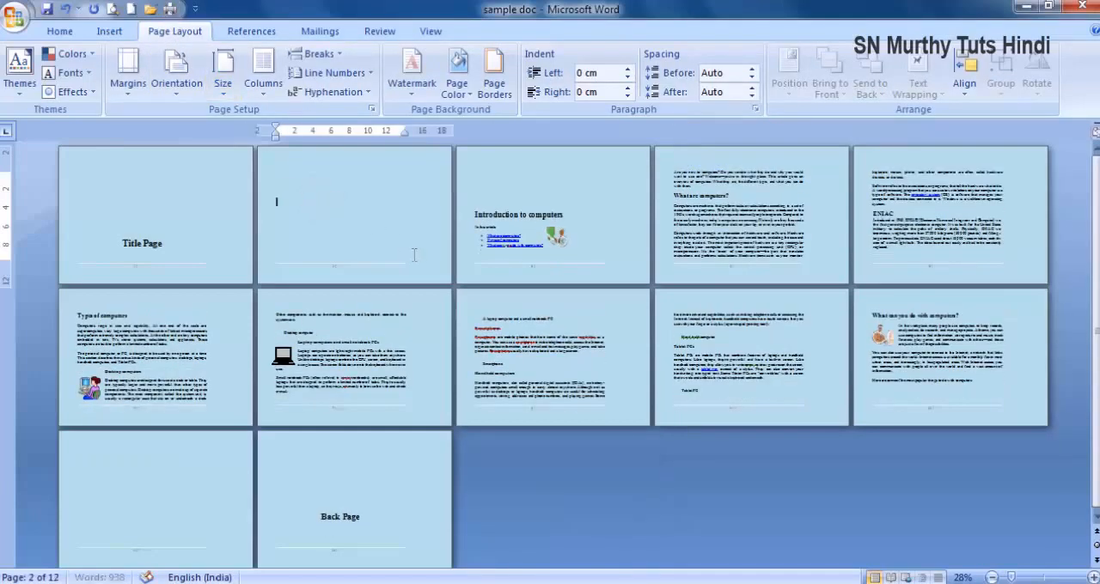
key("Delete")
key("Delete")
key("Delete")
key("Delete")
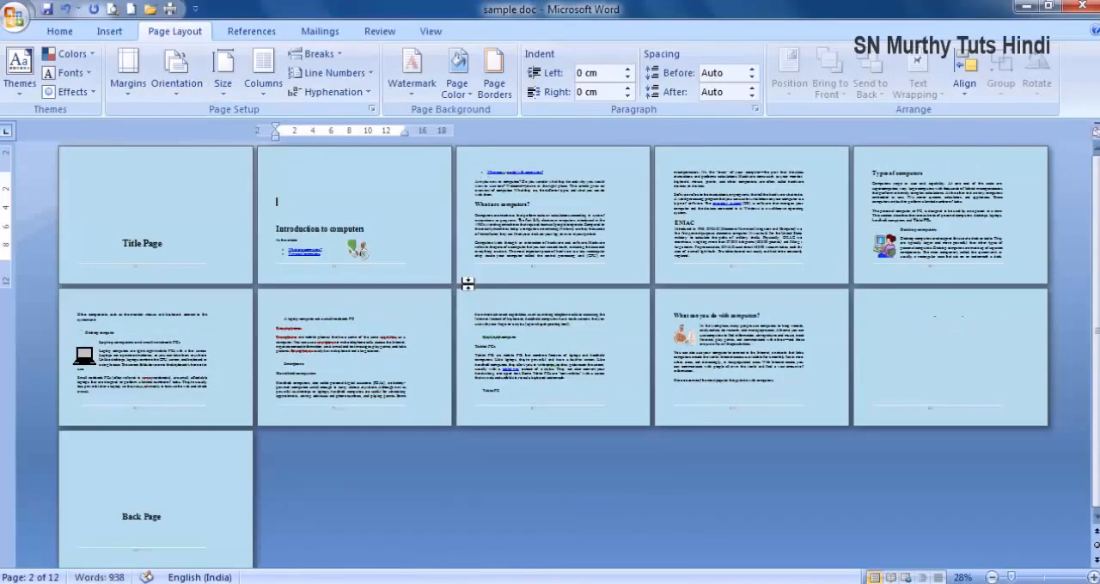
key("Delete")
key("Delete")
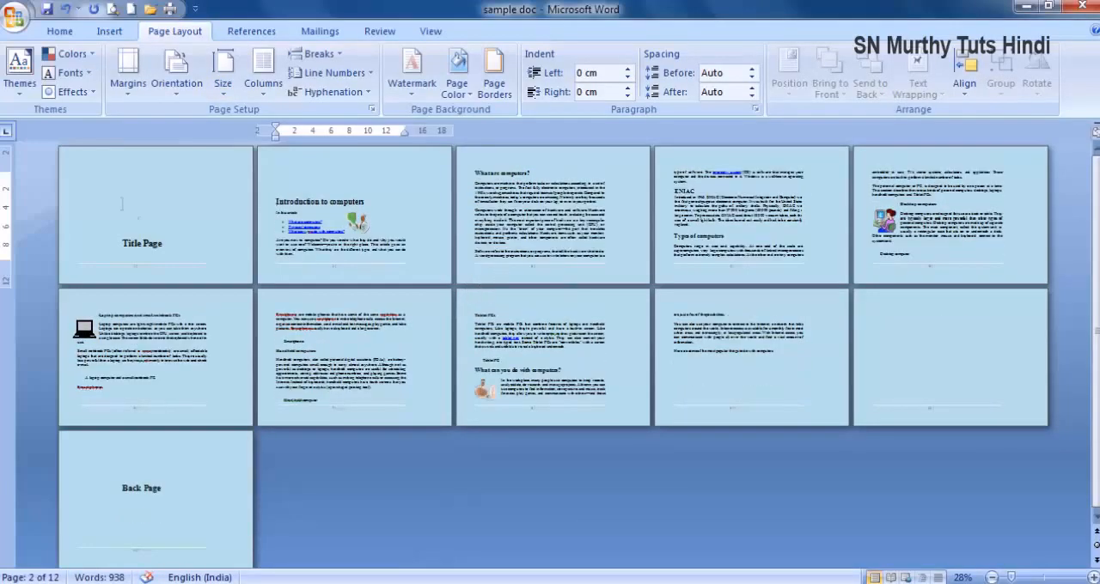
- Delete the extra blank lines above the Title Page text on the first page
left_click(116, 188)
key("Delete")
key("Delete")
key("Delete")
key("Delete")
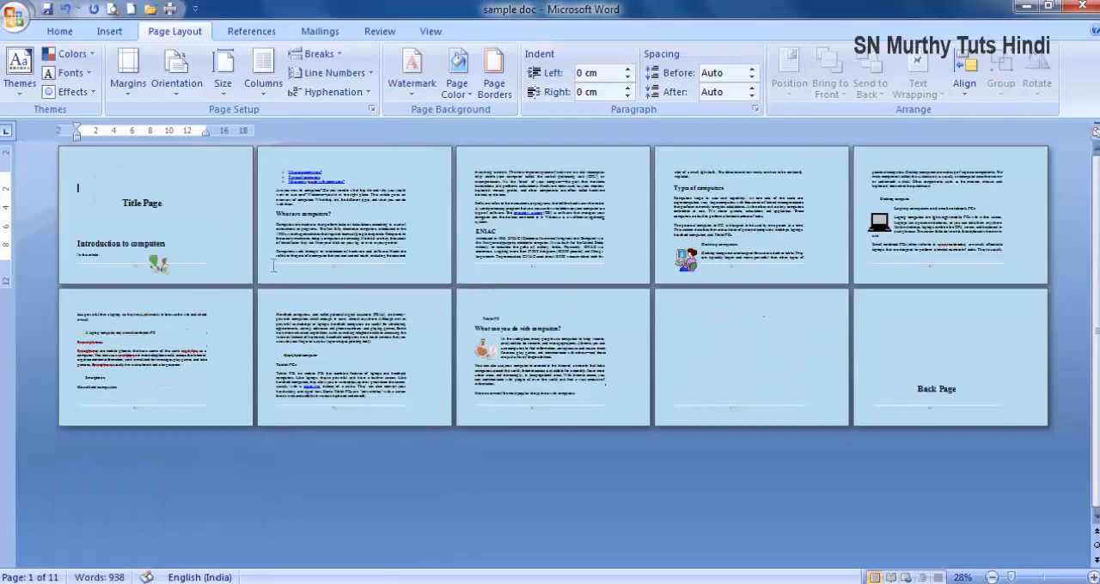
- Insert a page break after the Title Page text, and delete the leftover blank line and the empty page before the Back Page
left_click(195, 228)
key("ctrl+Return")
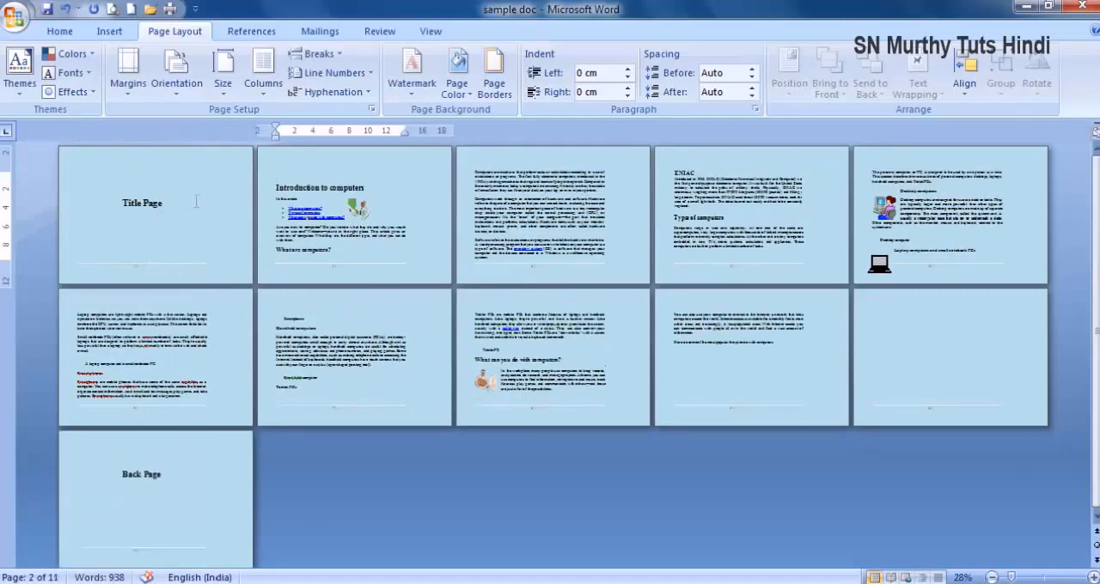
key("Delete")
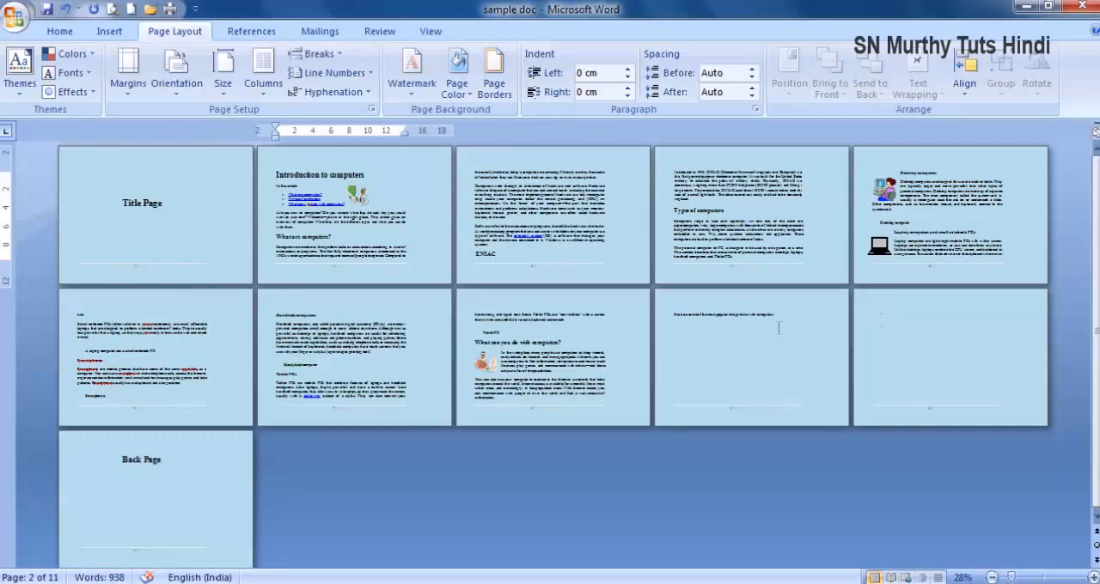
left_click(868, 309)
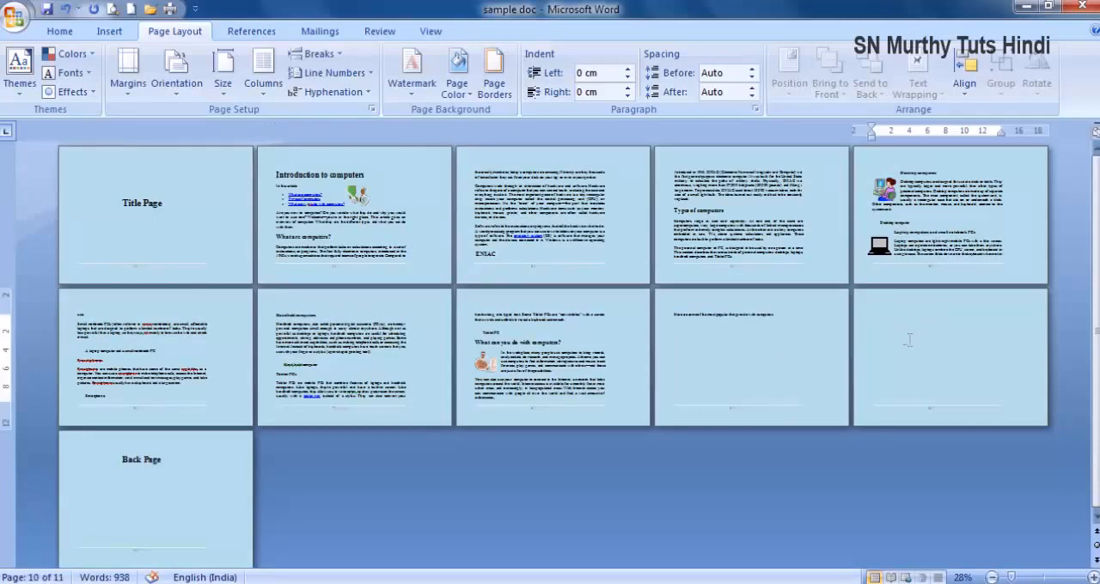
key("Delete")
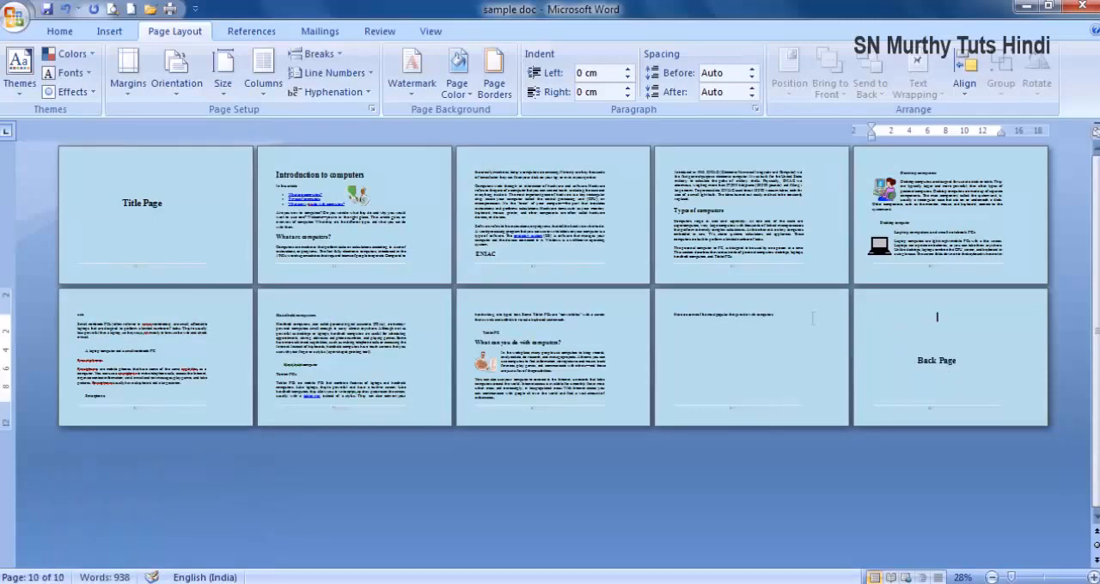
- Set both the left and right margins of the 2 pages per sheet layout to 2.54 cm
left_click(125, 69)
left_click(206, 425)
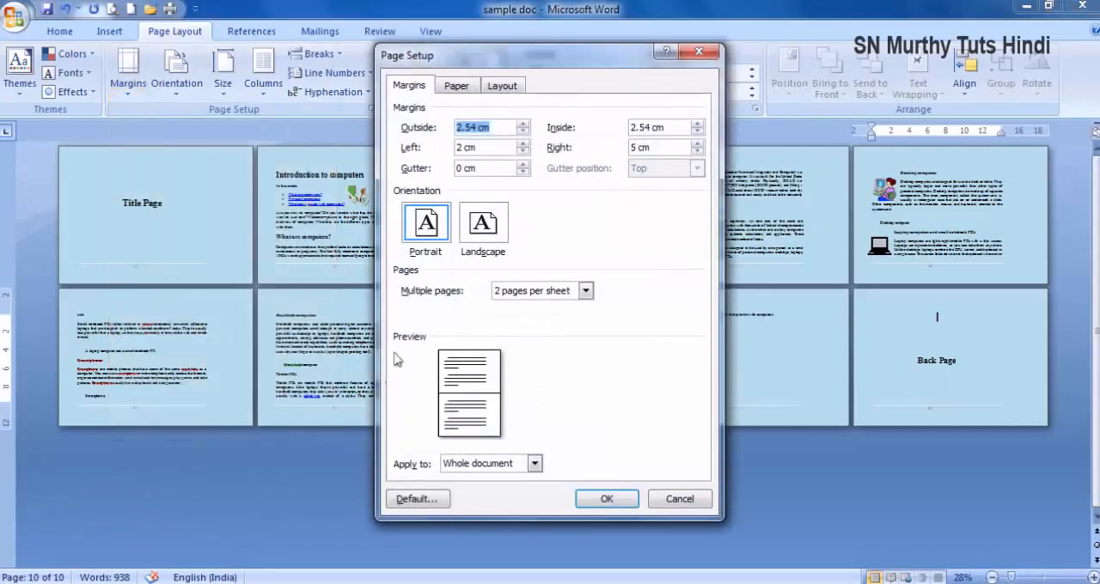
left_click_drag(491, 147, 421, 148)
key("ctrl+v")
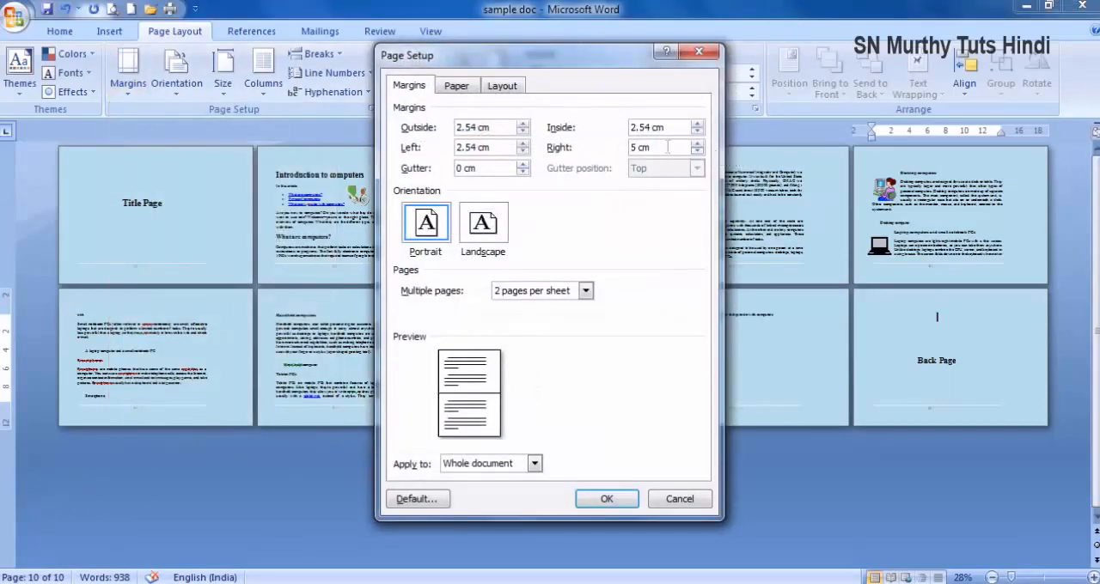
left_click_drag(659, 148, 617, 147)
key("ctrl+v")
left_click(606, 500)
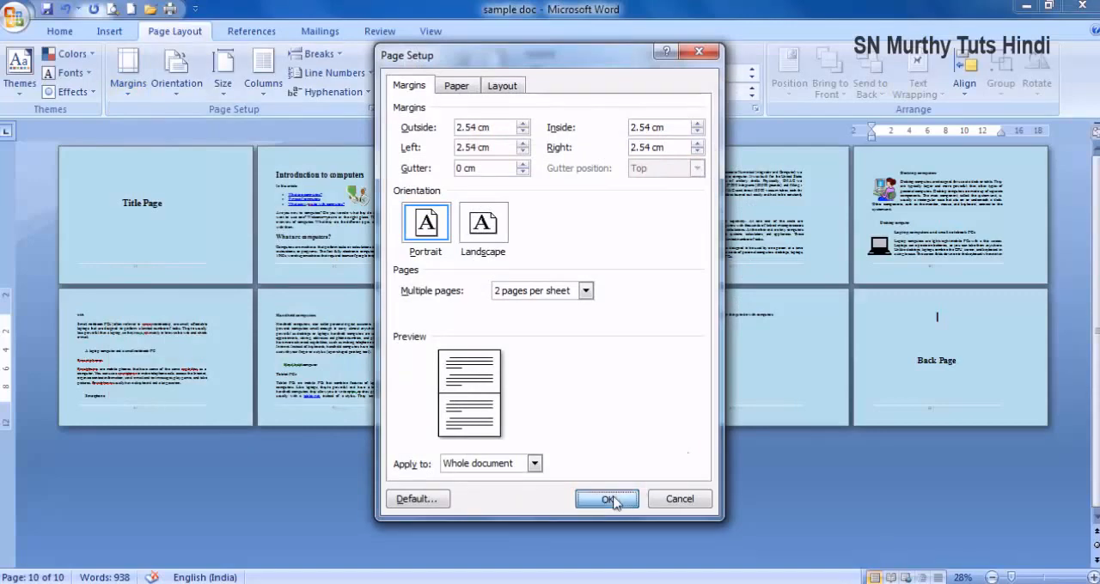
- Delete the empty page and surplus blank lines before the Back Page text, leaving a small gap above it on the last page
left_click(720, 361)
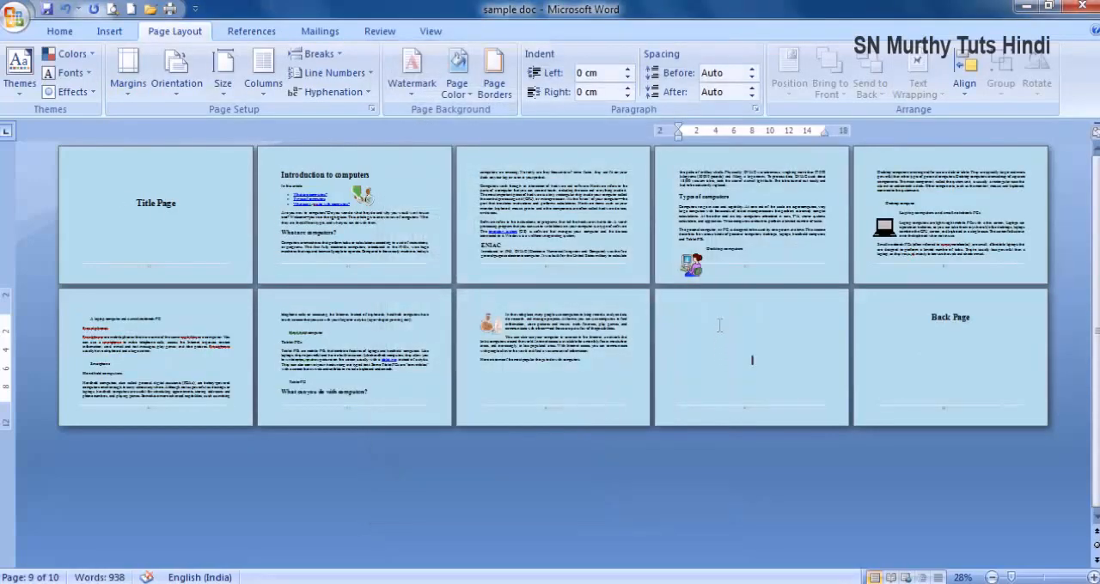
key("Delete")
key("Delete")
key("Delete")
key("Delete")
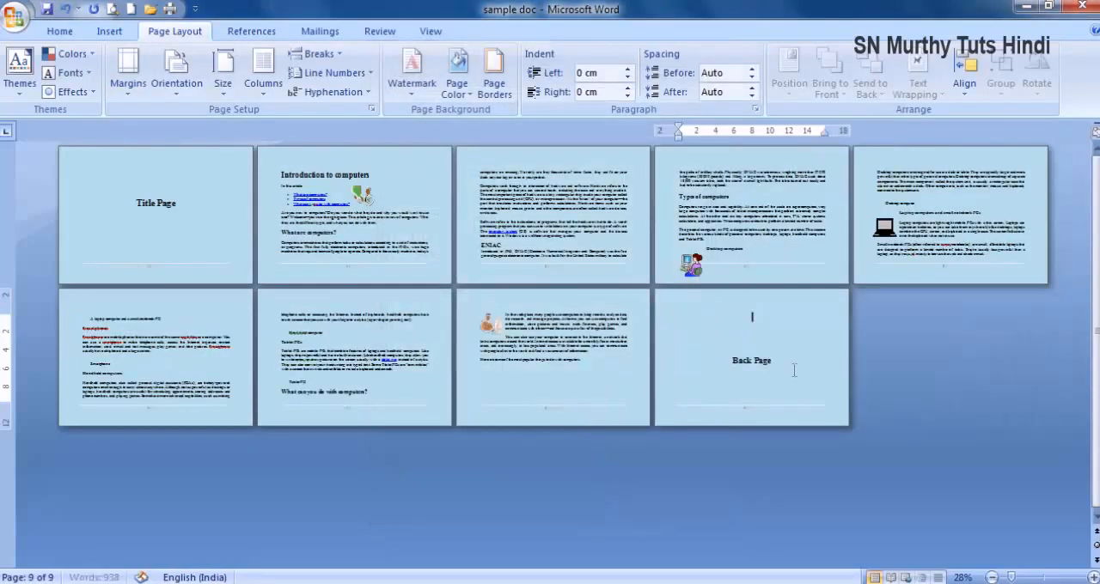
key("Delete")
key("Return")
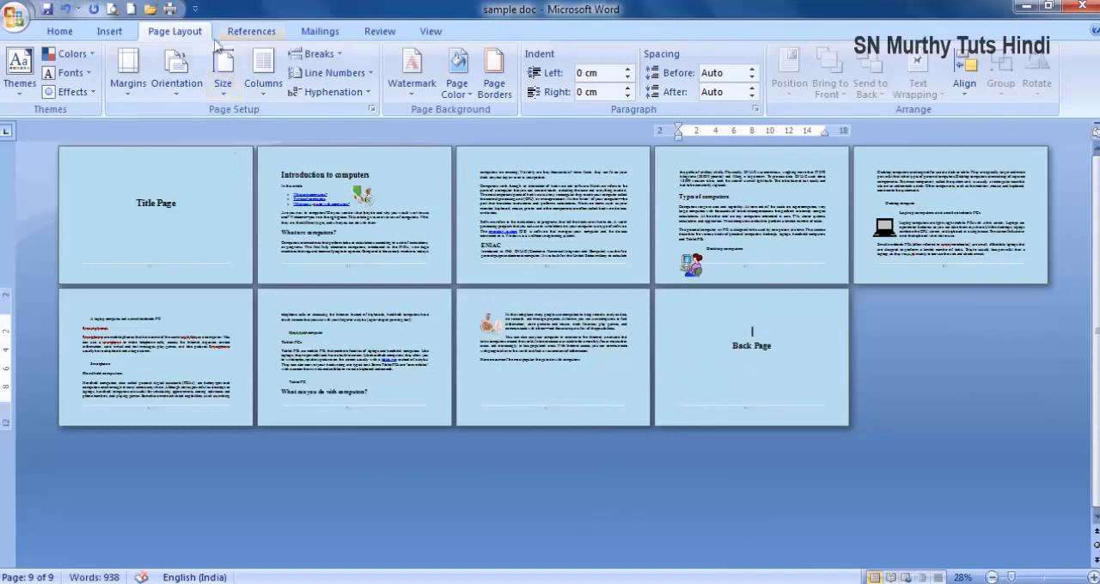
- Print all pages of the portrait 2 pages per sheet layout to PDFCreator, saving over sample doc.pdf on the Desktop
left_click(169, 8)
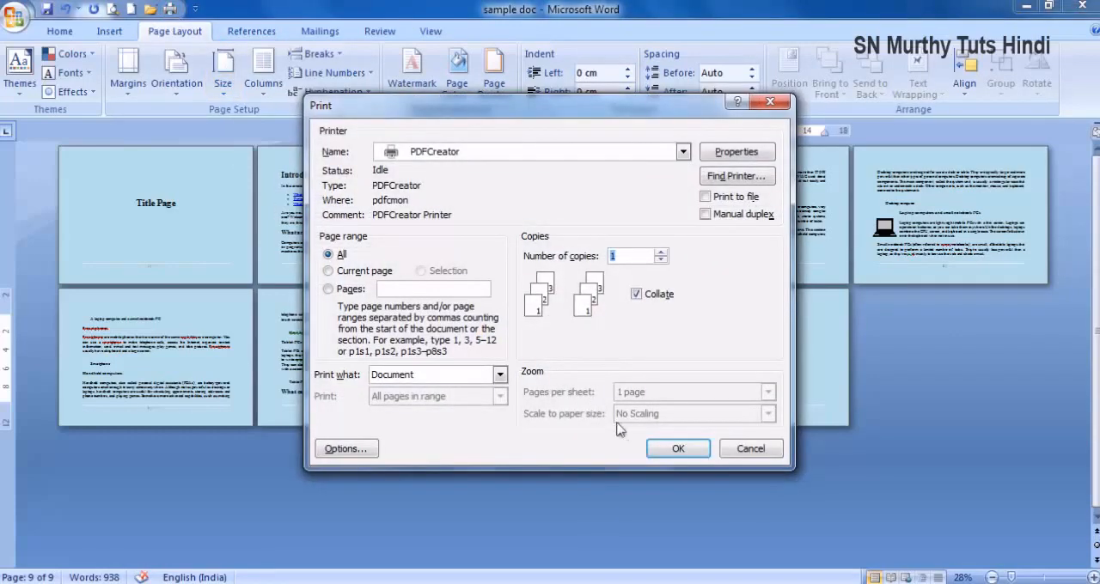
left_click(678, 449)
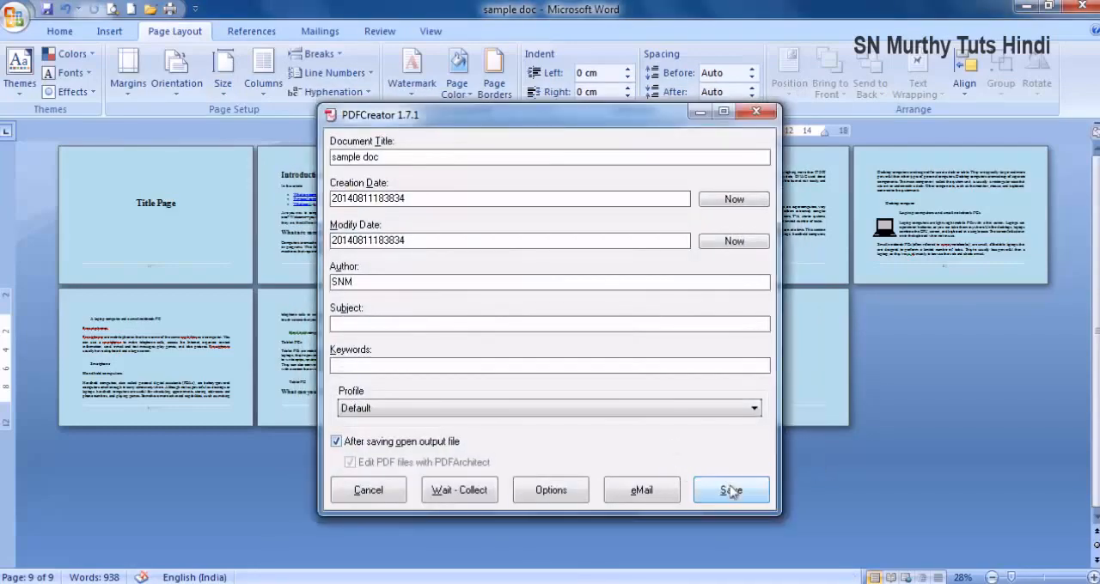
left_click(731, 490)
left_click(869, 519)
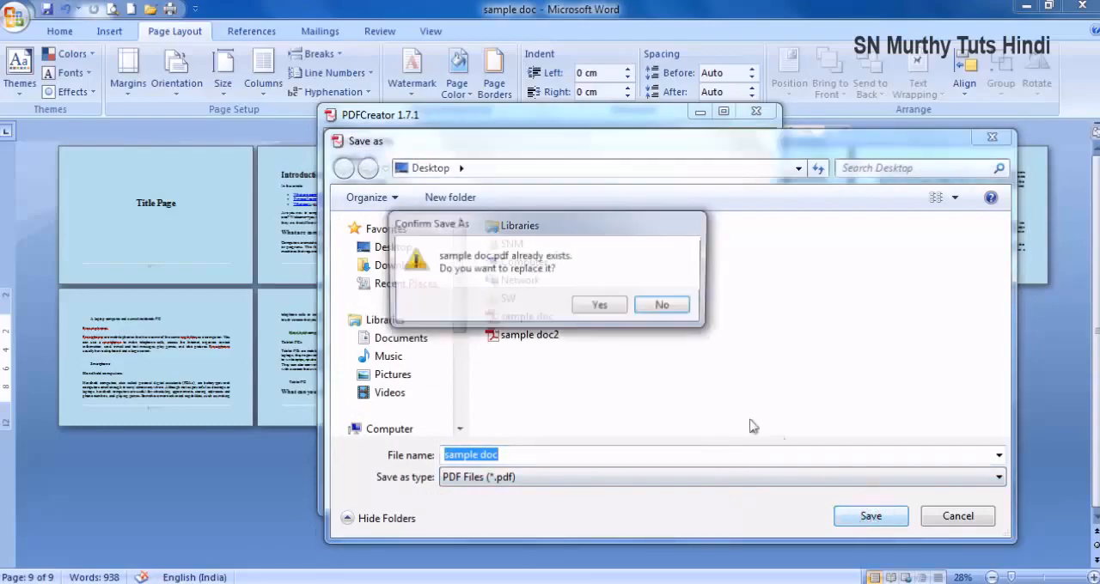
left_click(598, 309)
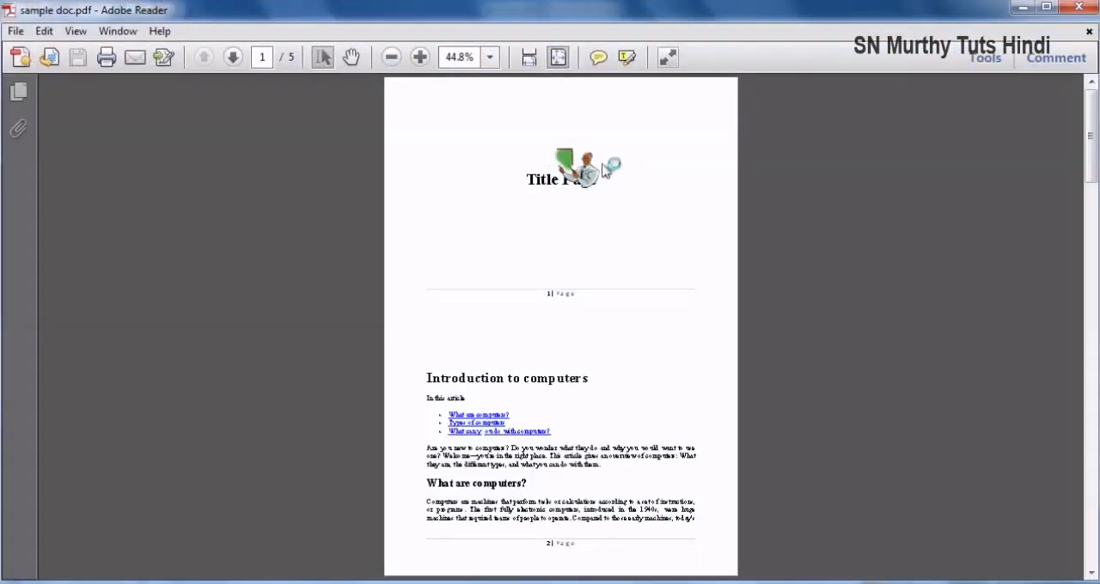
- Look through the sheets of the portrait PDF to check how the two pages are stacked, and close it
scroll(612, 402, "down", 5)
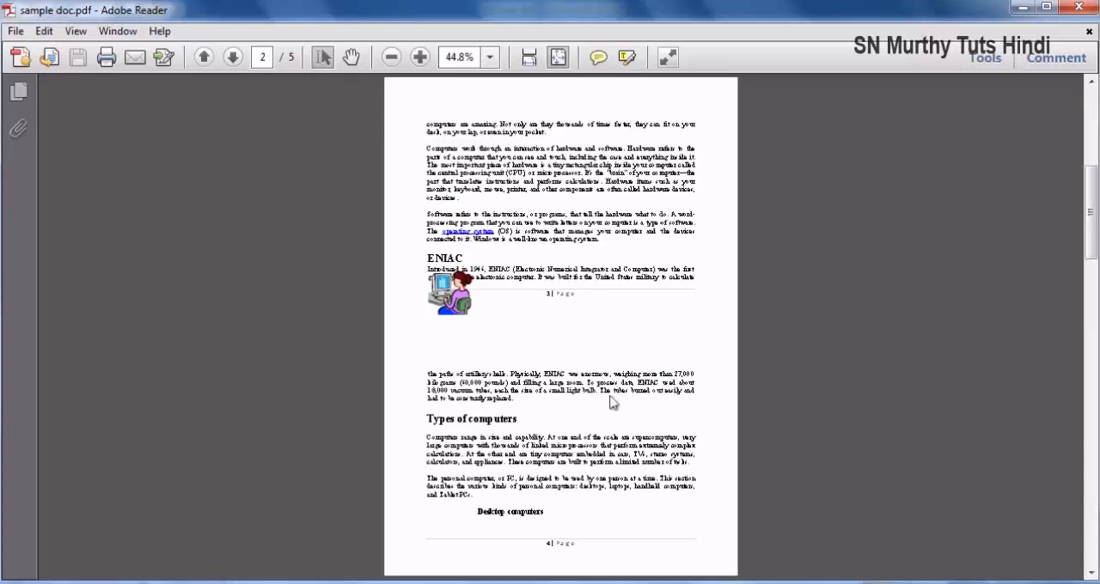
scroll(613, 402, "down", 10)
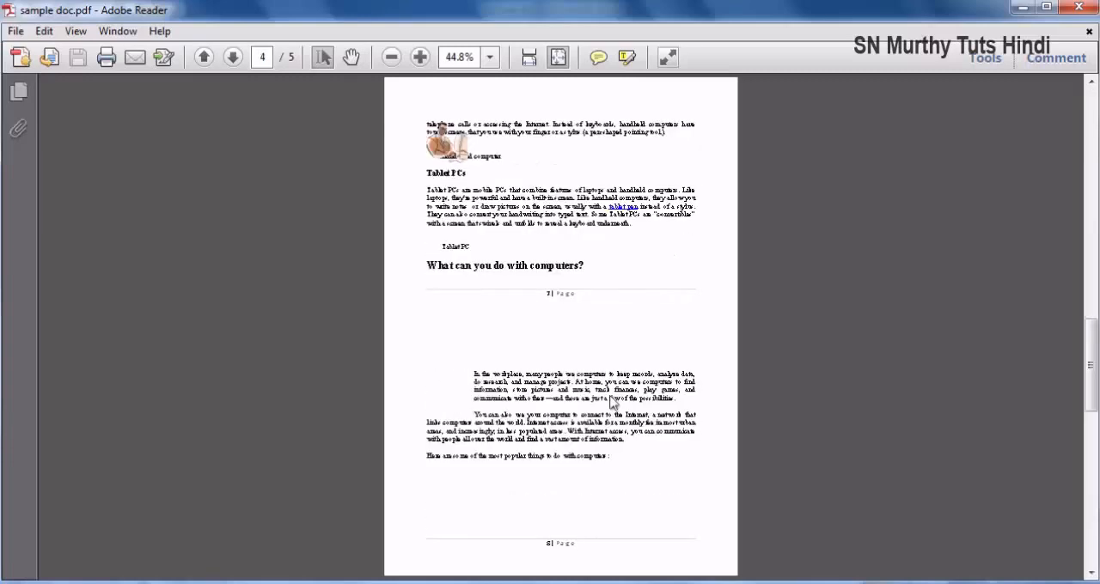
scroll(613, 403, "down", 5)
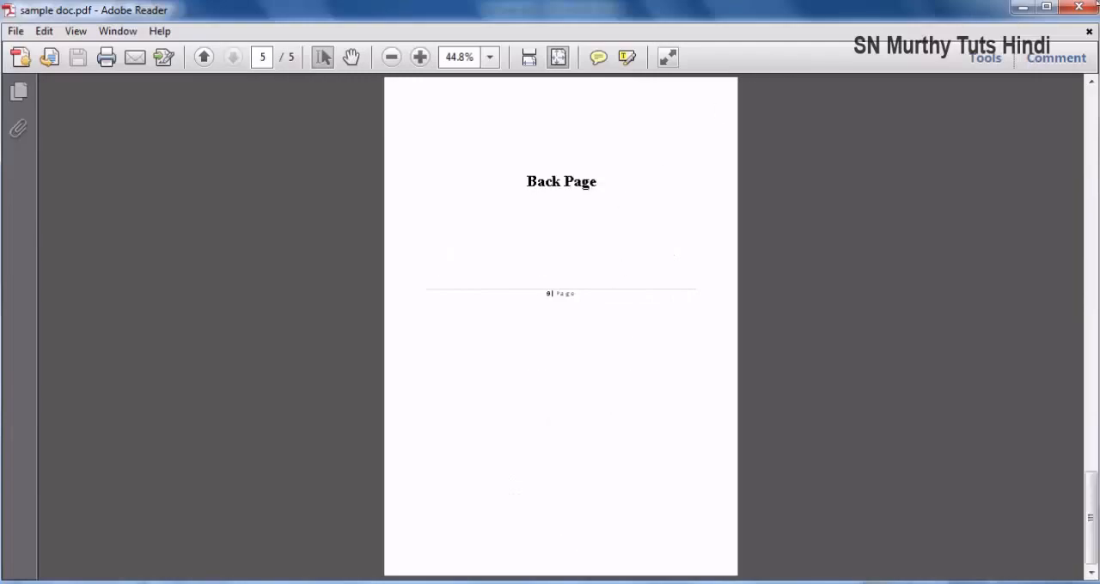
left_click(1078, 8)
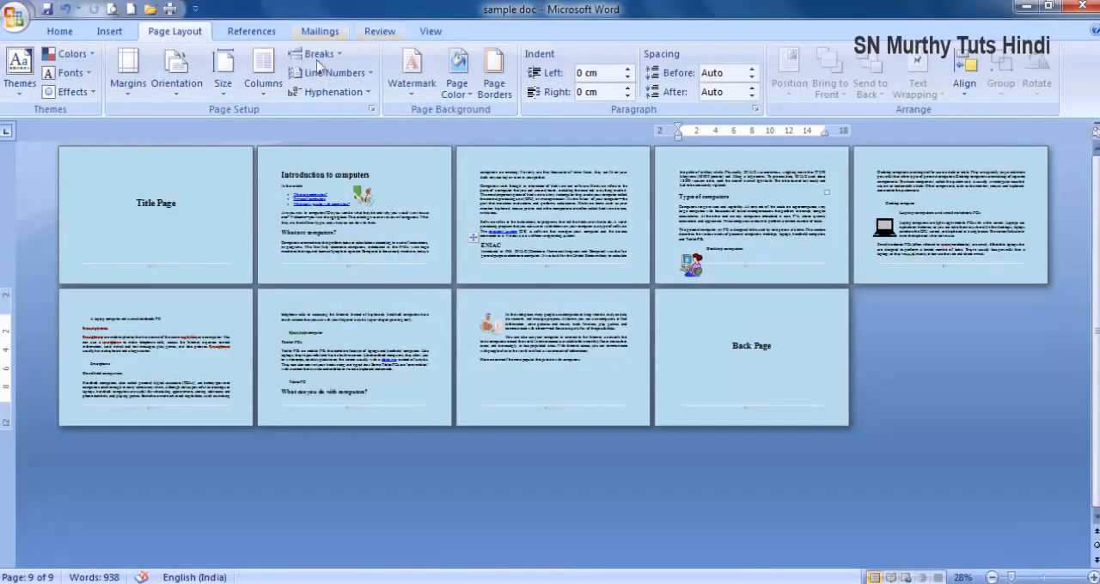
- Change the orientation to landscape and add blank lines on the first page so that the Introduction to computers heading starts the second page
left_click(172, 94)
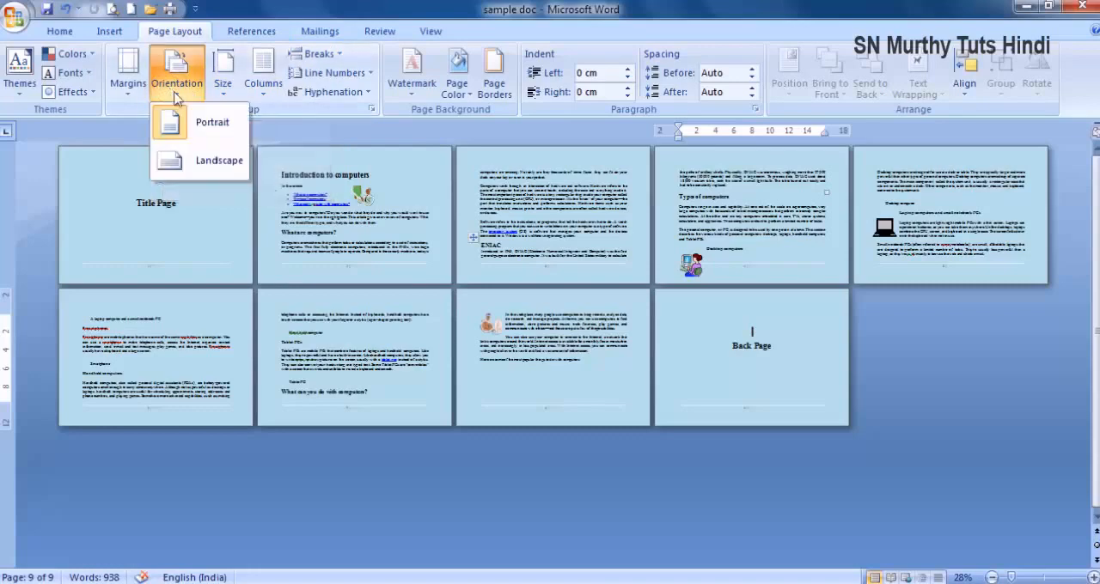
left_click(198, 162)
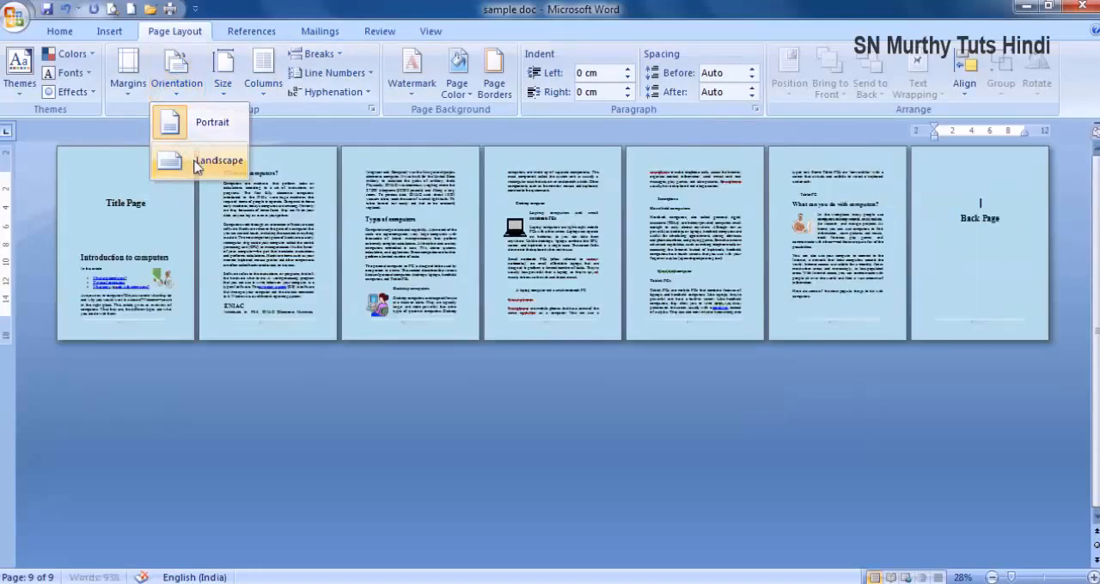
left_click(114, 224)
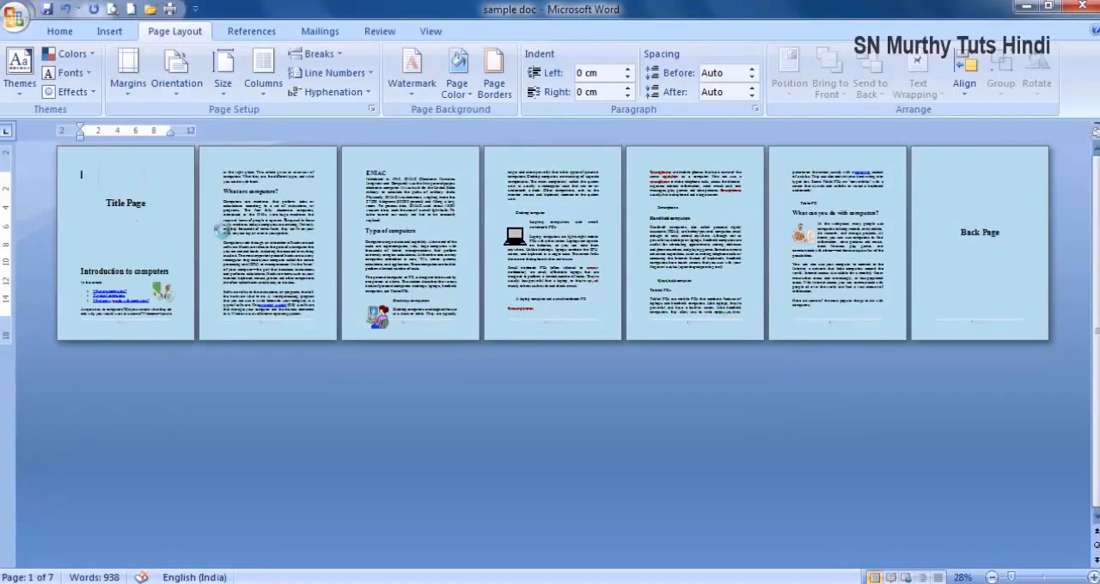
key("Return")
key("Return")
left_click(148, 258)
key("Return")
key("Return")
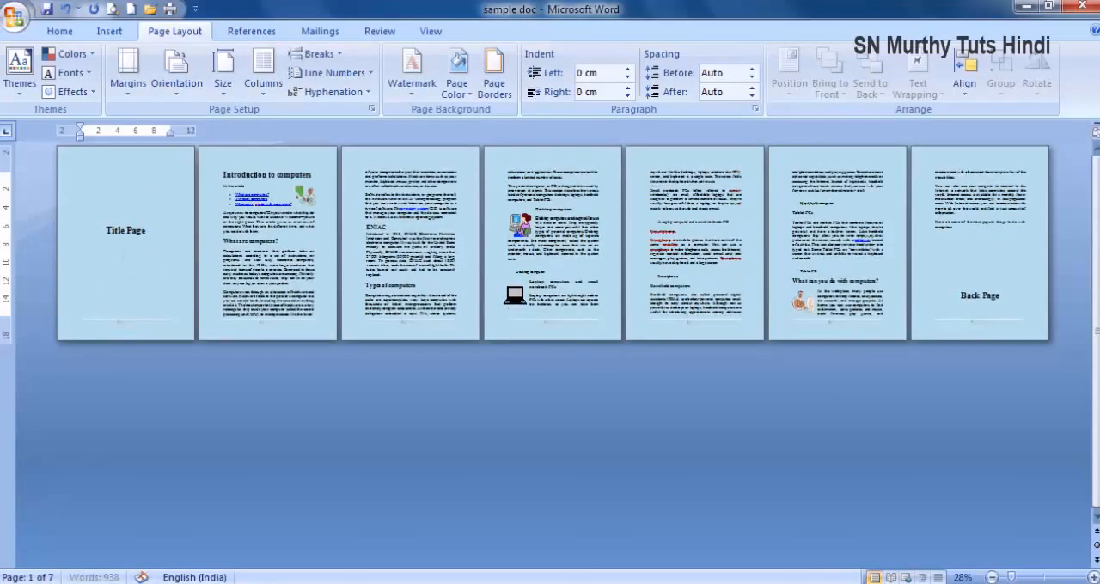
- Add blank lines before the Back Page text to move it onto its own last page, about halfway down
left_click(977, 260)
key("Return")
key("Return")
key("Return")
key("Return")
key("Return")
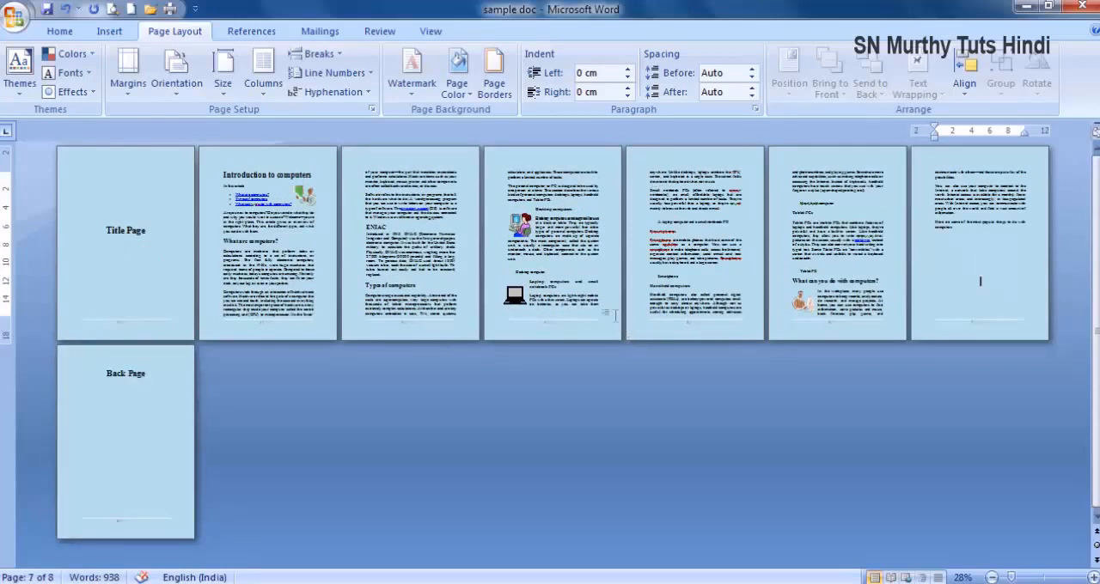
key("Return")
key("Return")
key("Return")
key("Return")
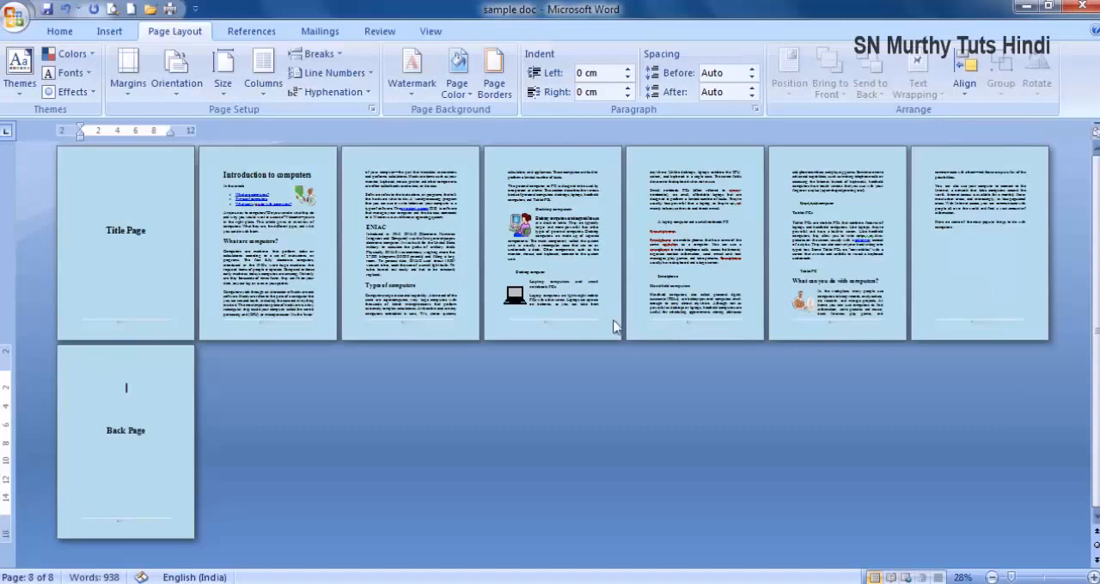
key("Return")
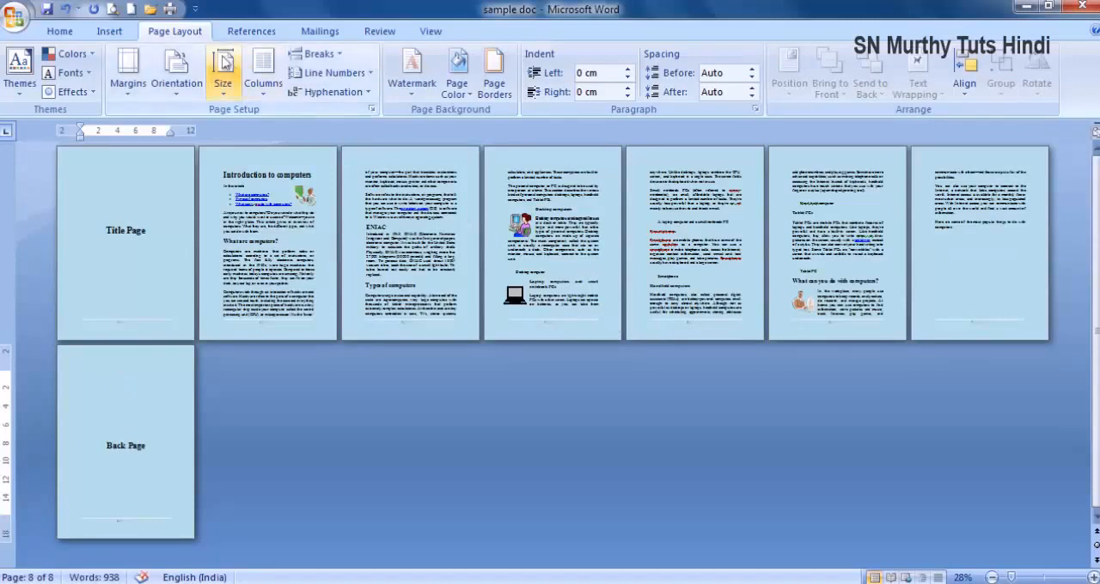
- Print the whole landscape 2 pages per sheet document to PDFCreator, replacing sample doc.pdf on the Desktop
left_click(169, 8)
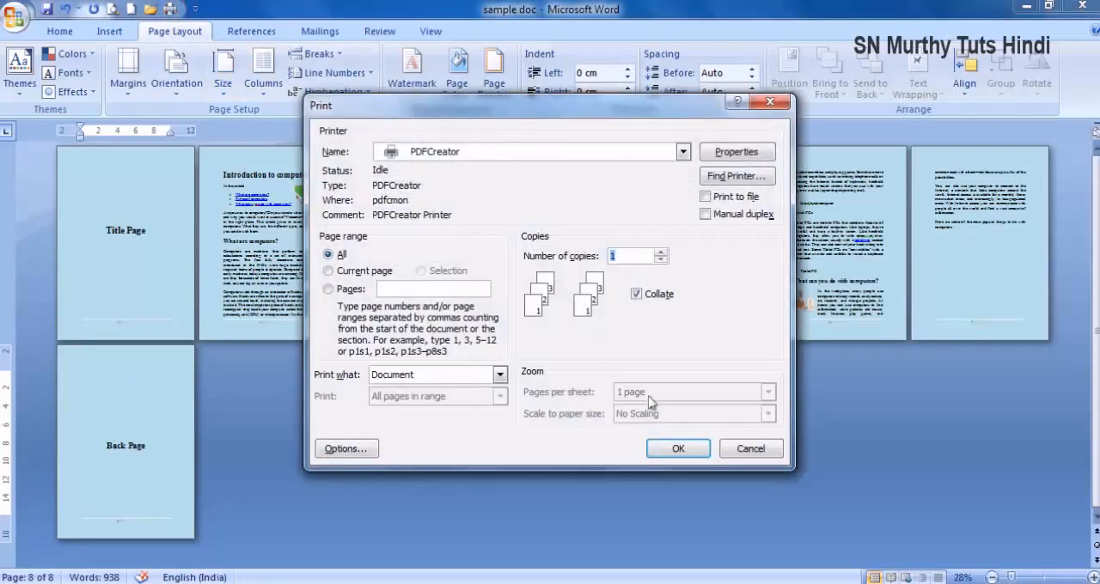
left_click(676, 451)
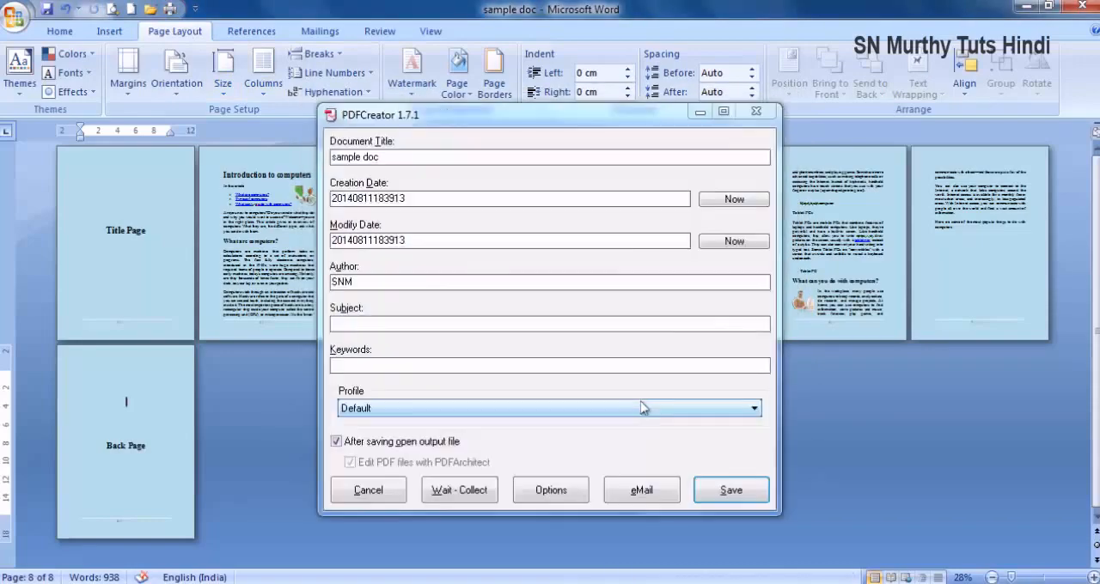
left_click(756, 500)
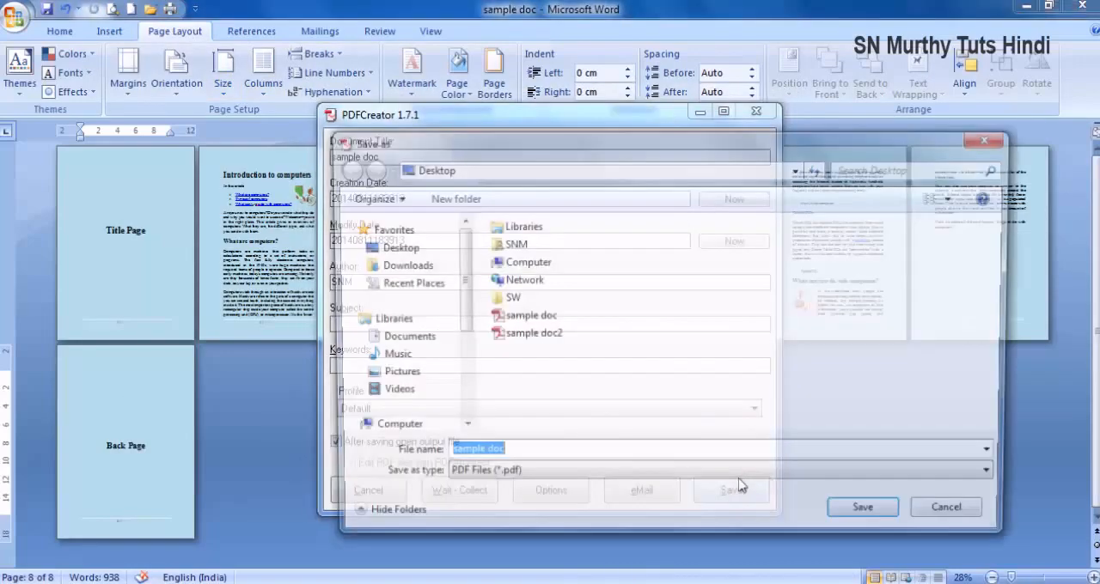
left_click(856, 522)
left_click(599, 304)
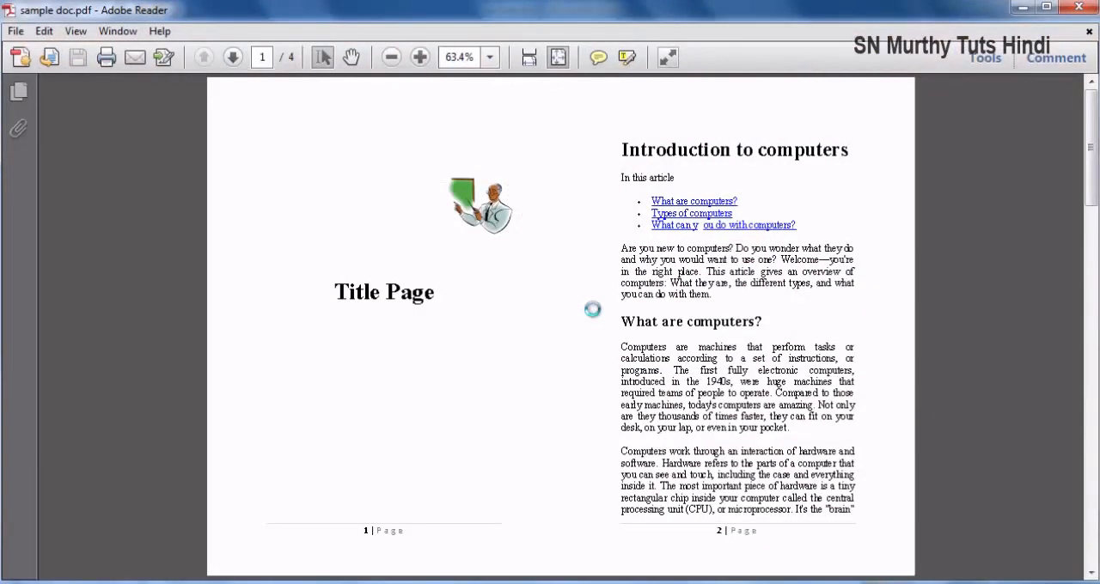
- Look through the landscape PDF to check the side-by-side page order, and close it
scroll(615, 443, "down", 3)
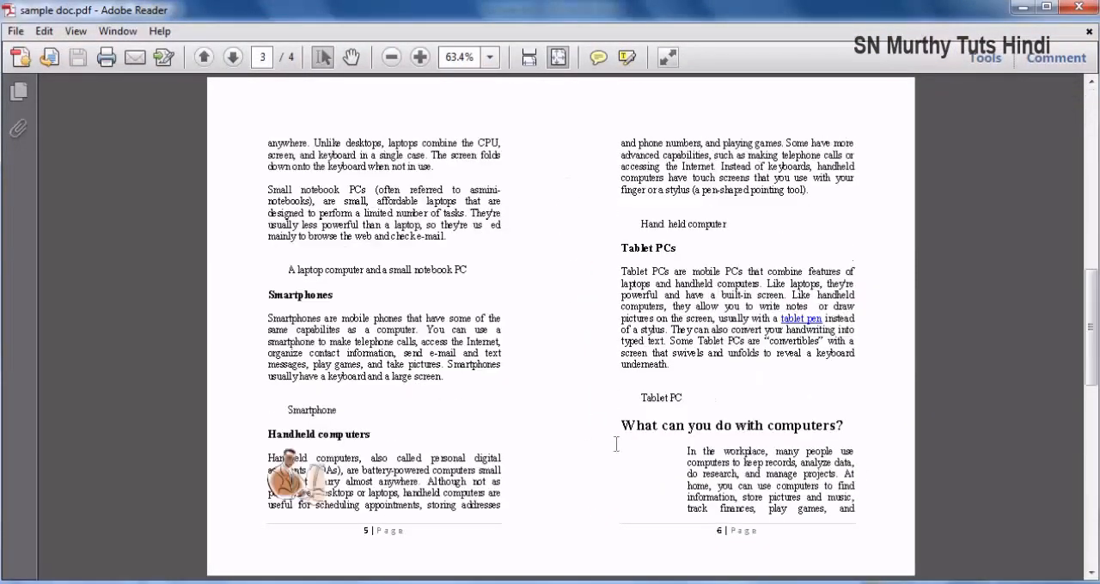
scroll(605, 445, "up", 3)
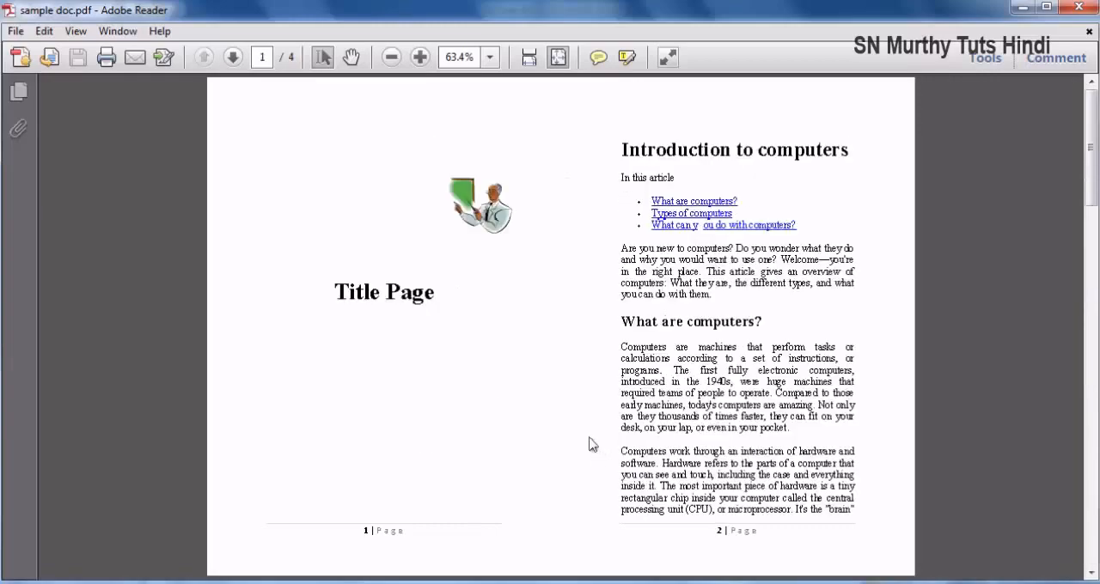
left_click(1089, 9)
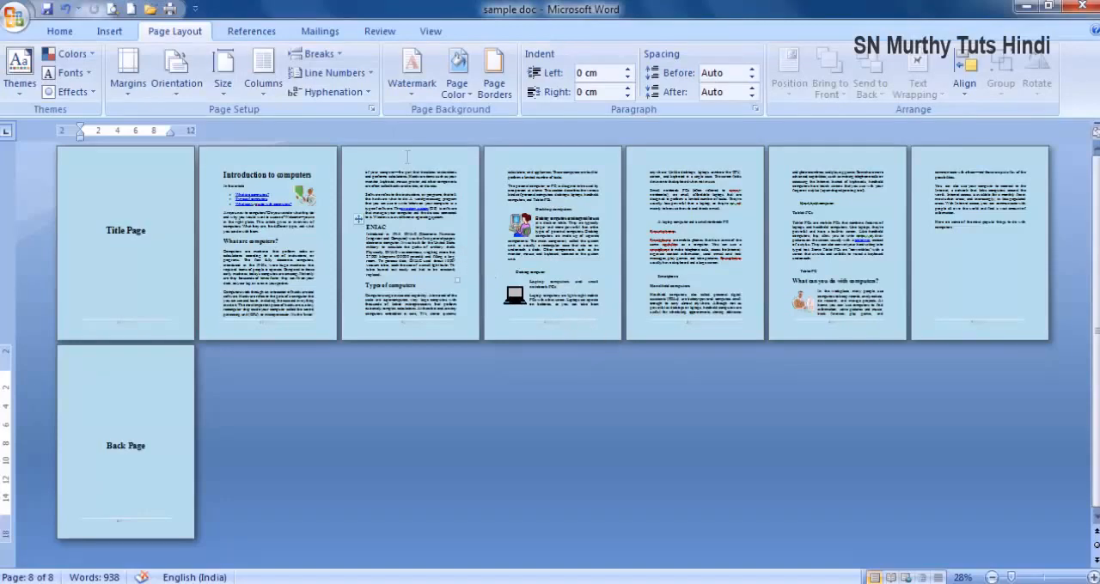
- Set the multiple pages layout to Book fold with All sheets per booklet
left_click(372, 111)
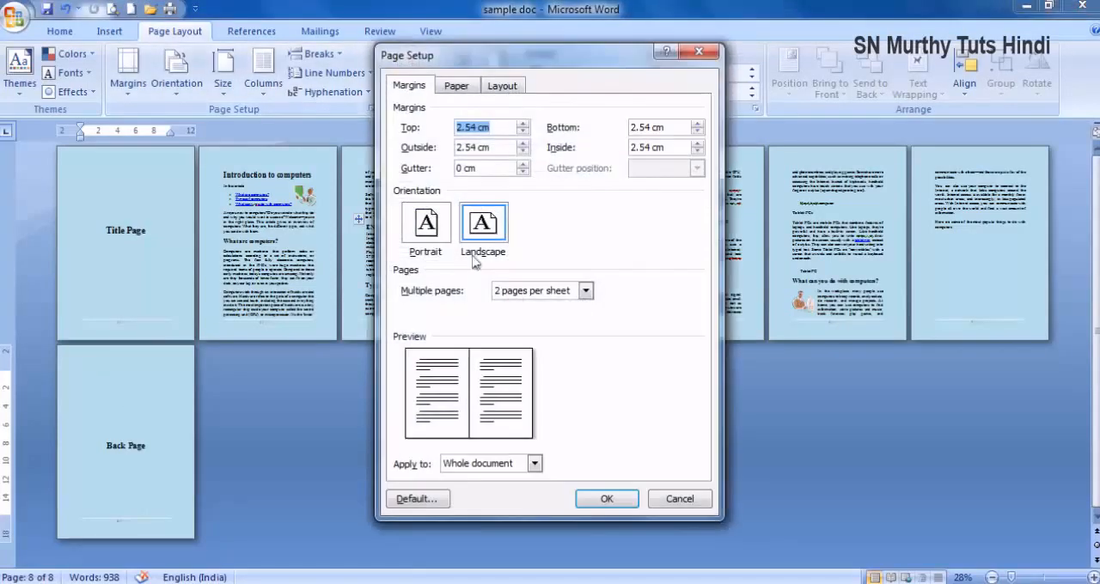
left_click(560, 292)
left_click(532, 344)
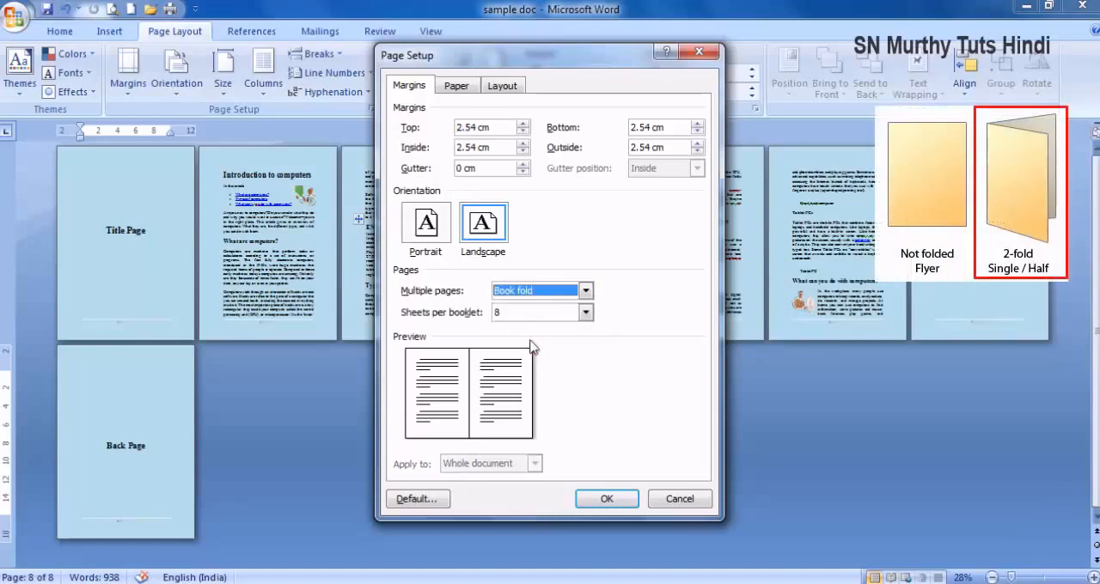
left_click(584, 312)
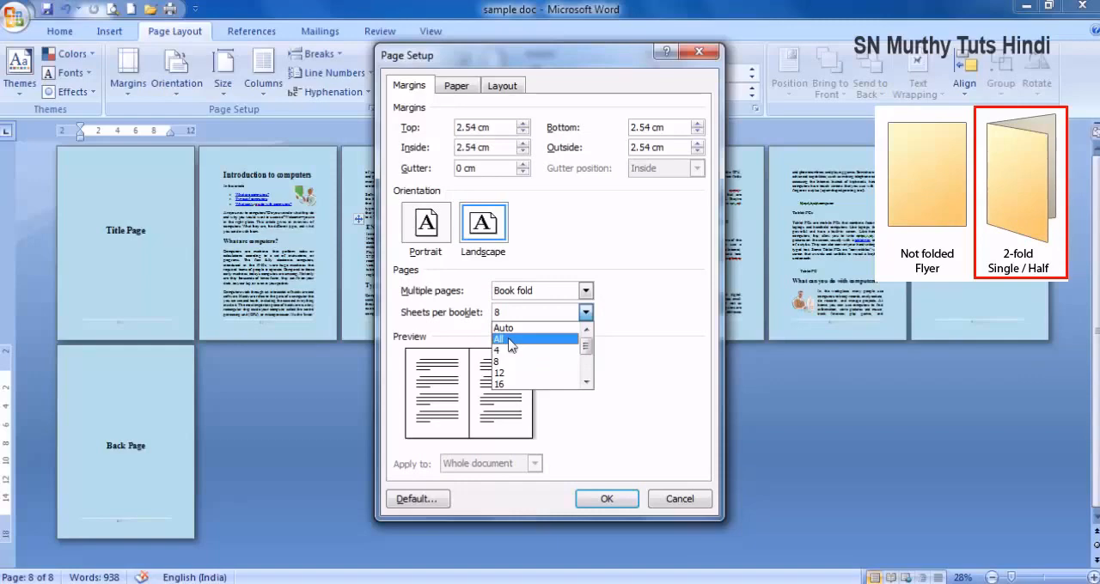
left_click(508, 340)
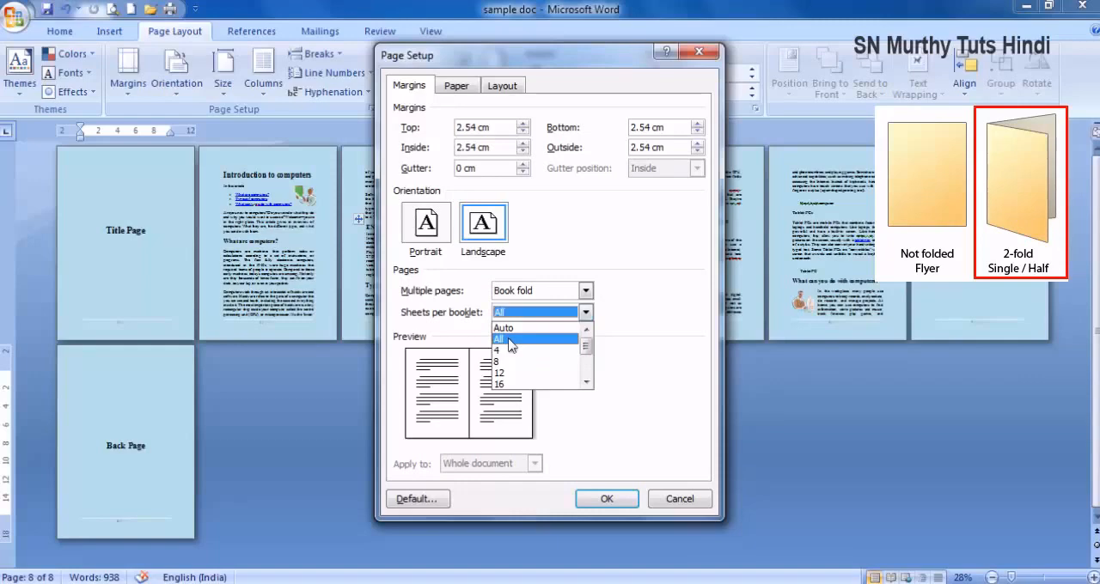
left_click(610, 497)
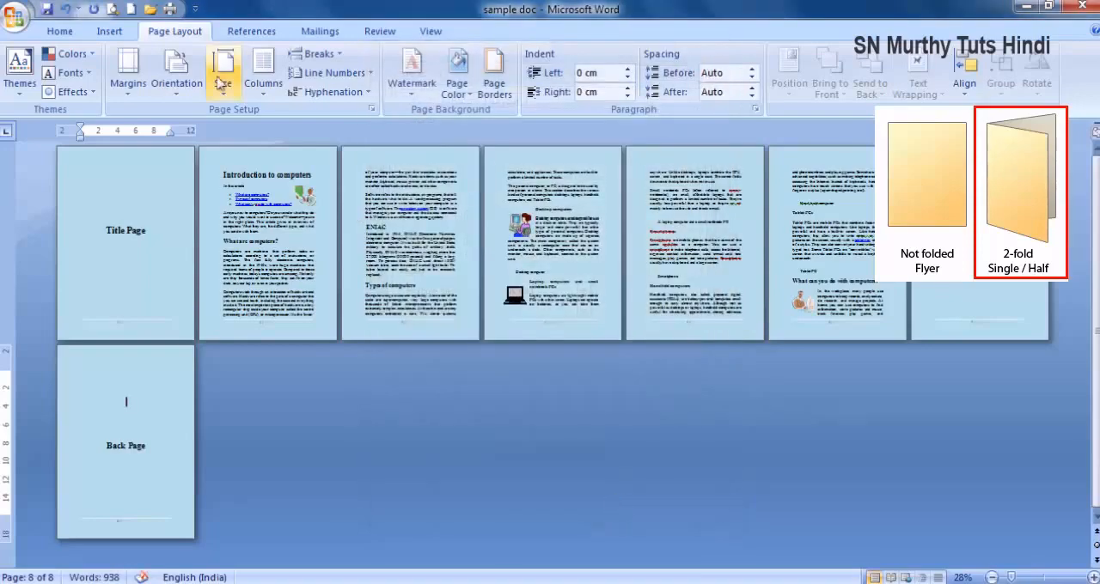
- Print the book fold document to PDFCreator, saving it over the existing sample doc.pdf on the Desktop
left_click(170, 8)
left_click(676, 452)
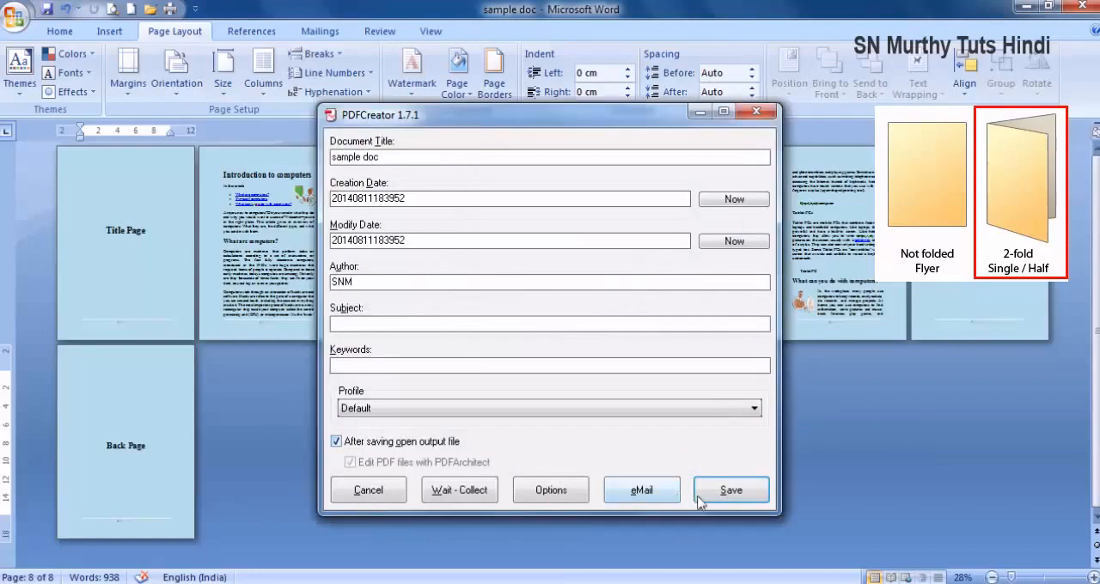
left_click(731, 492)
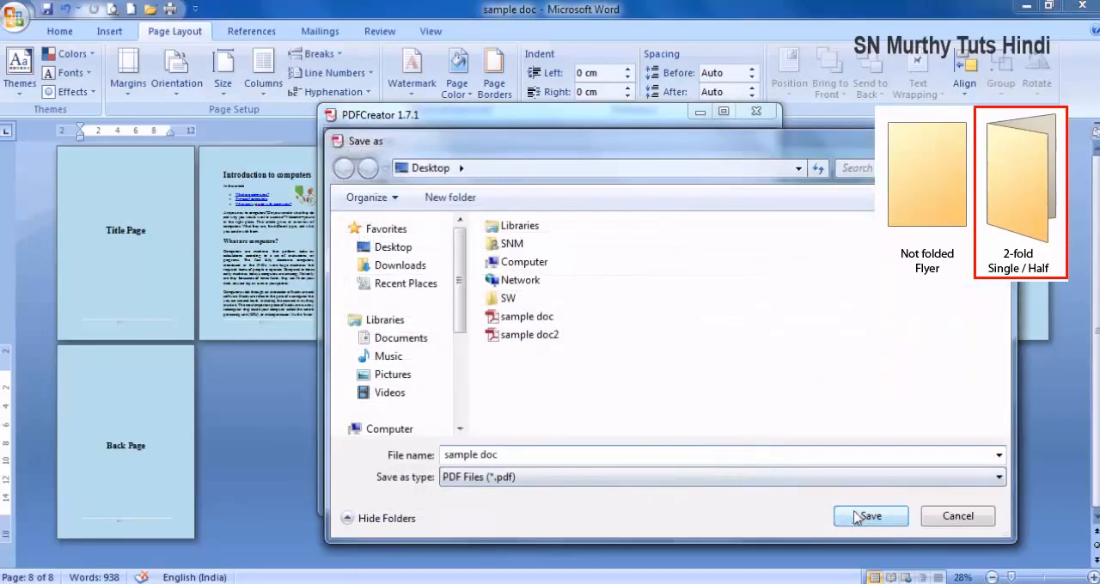
left_click(868, 514)
left_click(598, 305)
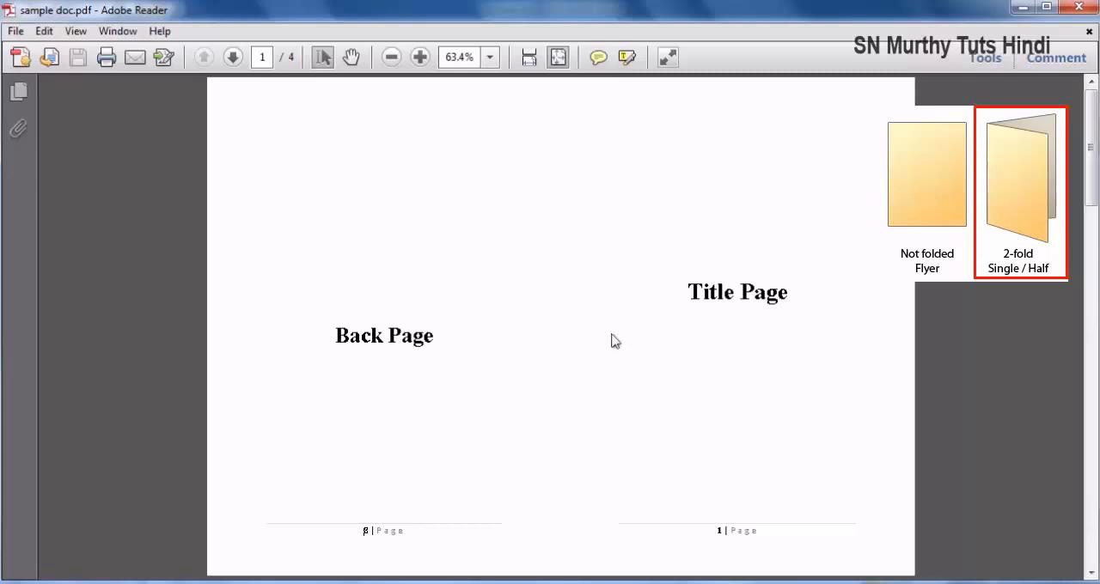
- Look through all the sheets of the book fold PDF to examine how the booklet pages are paired
scroll(612, 342, "down", 1)
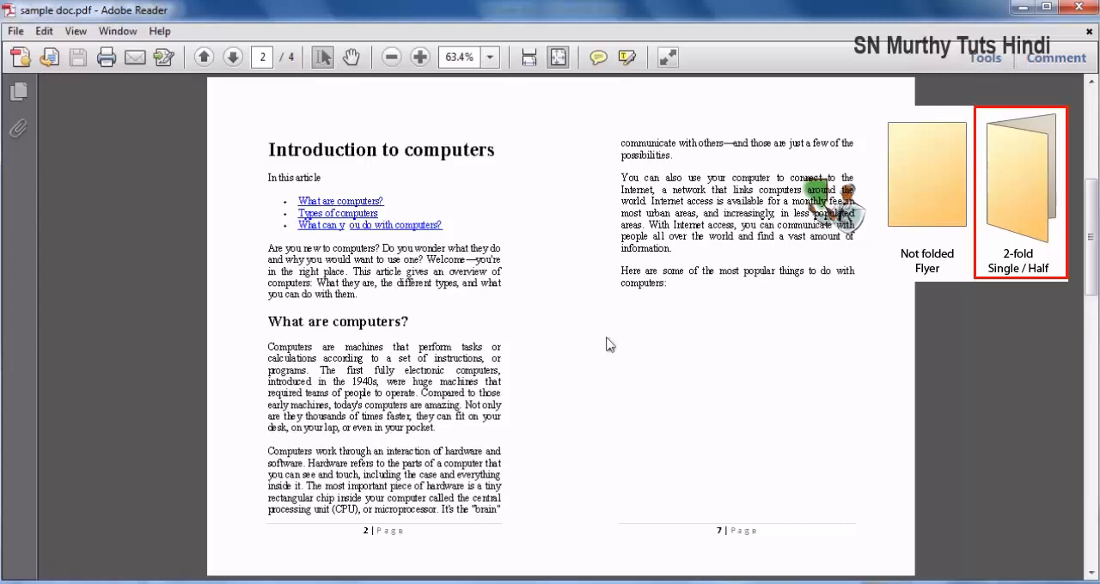
scroll(609, 344, "down", 1)
scroll(609, 344, "down", 1)
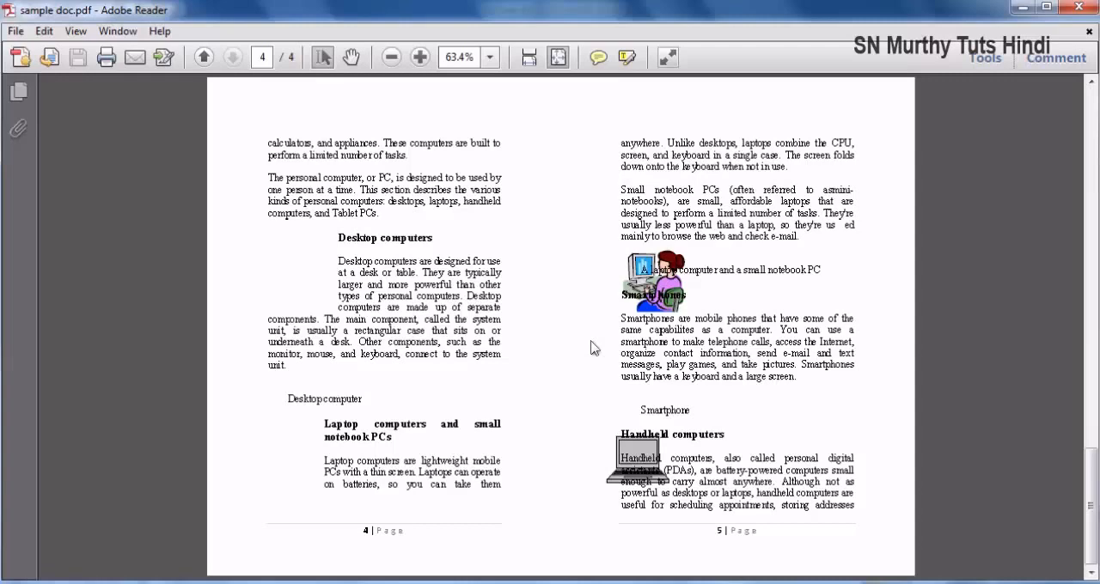
- Return to the first sheet of the PDF, close it, and open the recent document Page 1 of 8 to view its pages
scroll(591, 348, "up", 10)
scroll(597, 344, "up", 5)
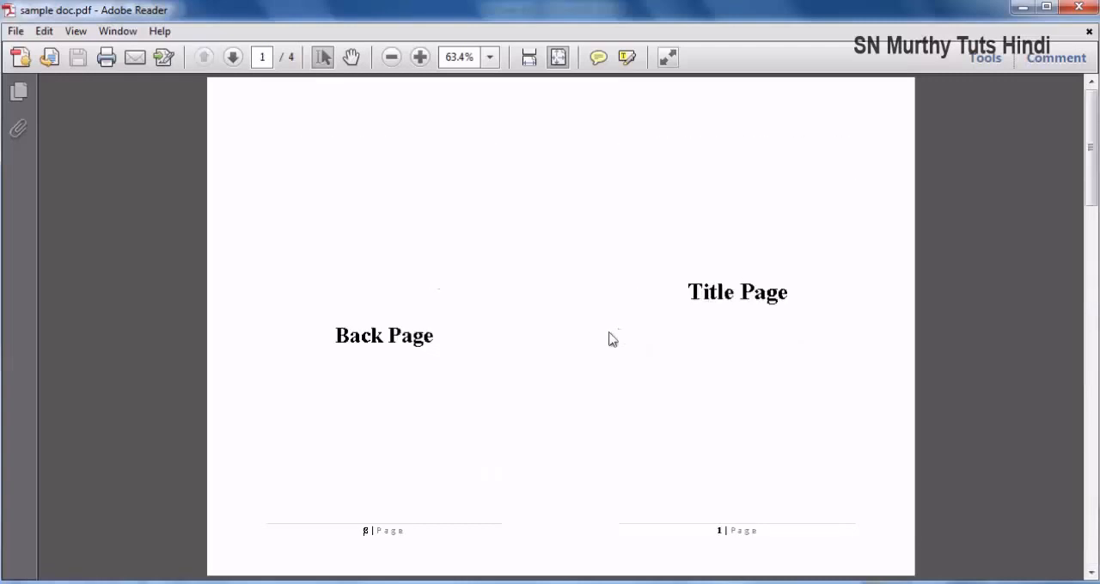
left_click(1079, 9)
left_click(14, 17)
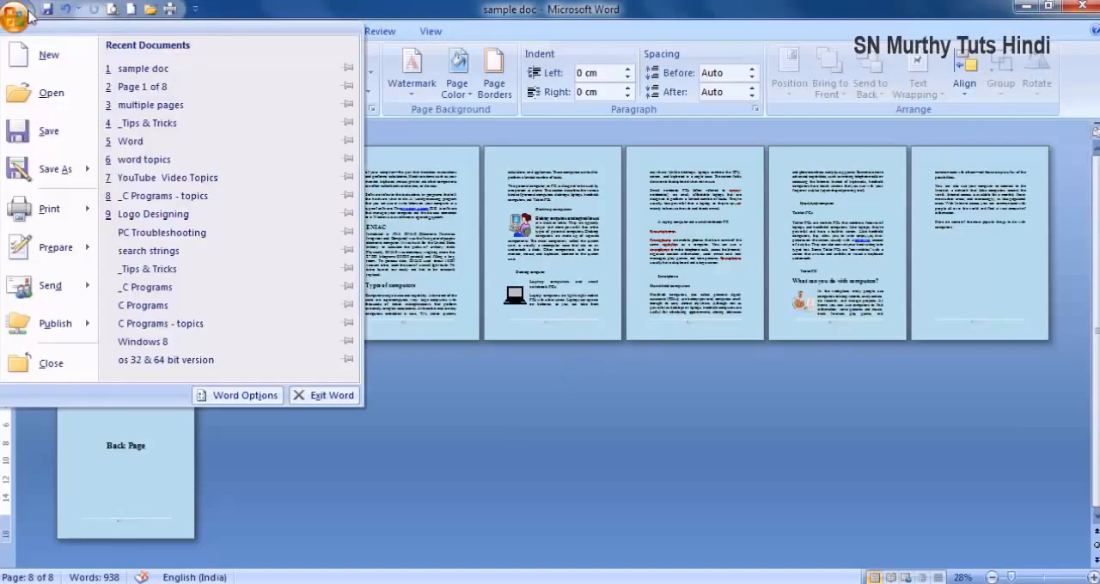
left_click(143, 86)
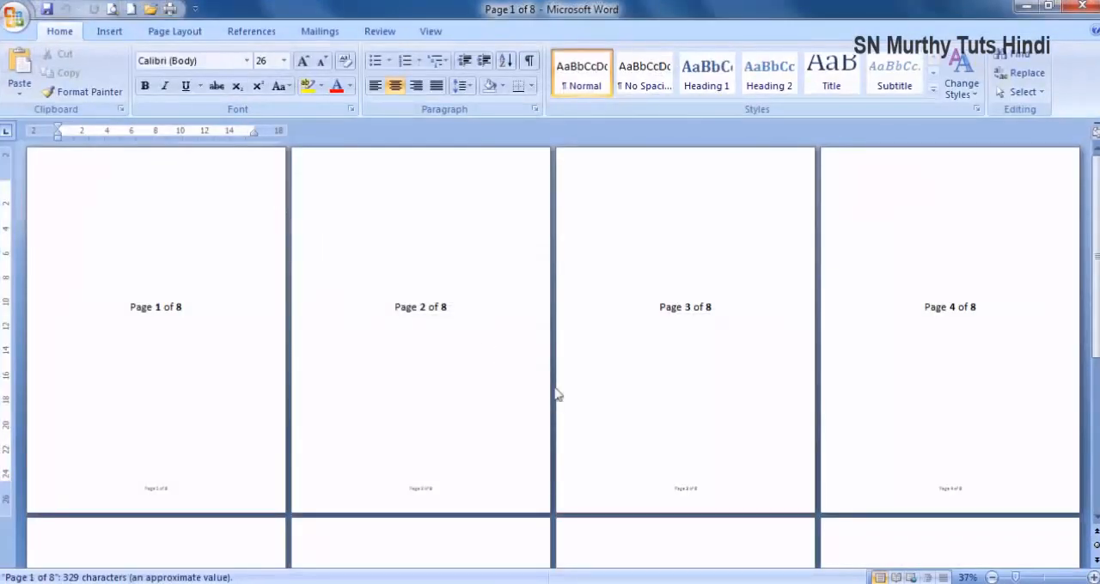
scroll(555, 395, "down", 5)
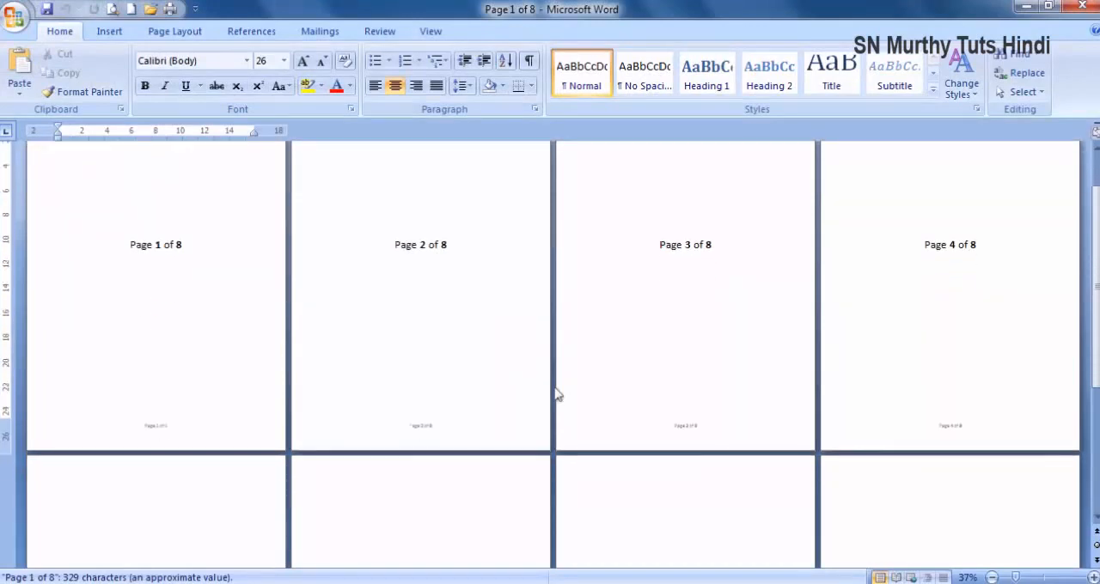
scroll(559, 400, "up", 5)
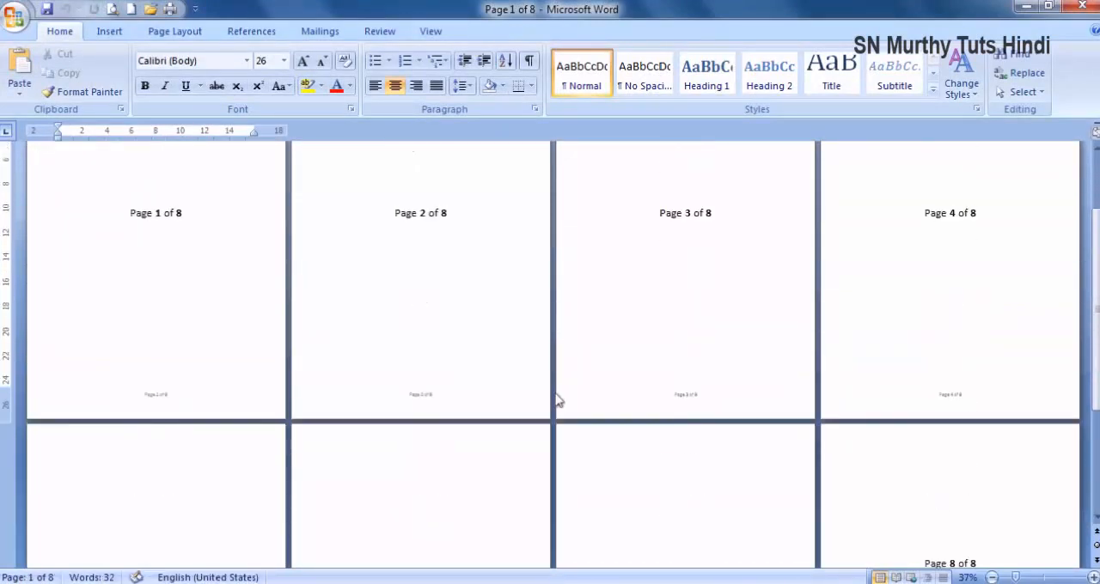
- Set the multiple pages layout to 2 pages per sheet for the whole document and change the orientation to Landscape
left_click(187, 33)
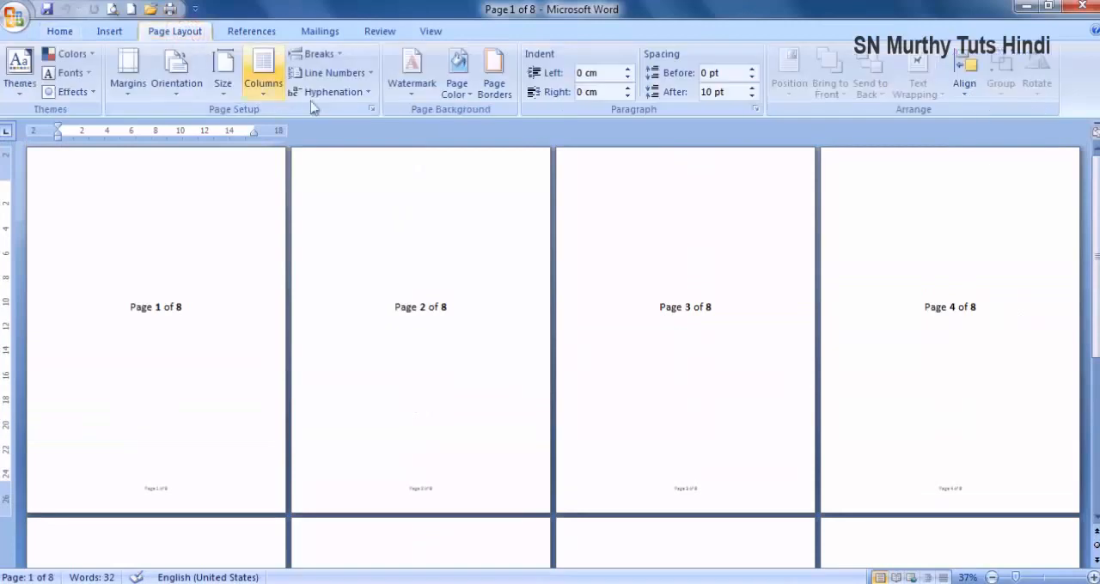
left_click(371, 109)
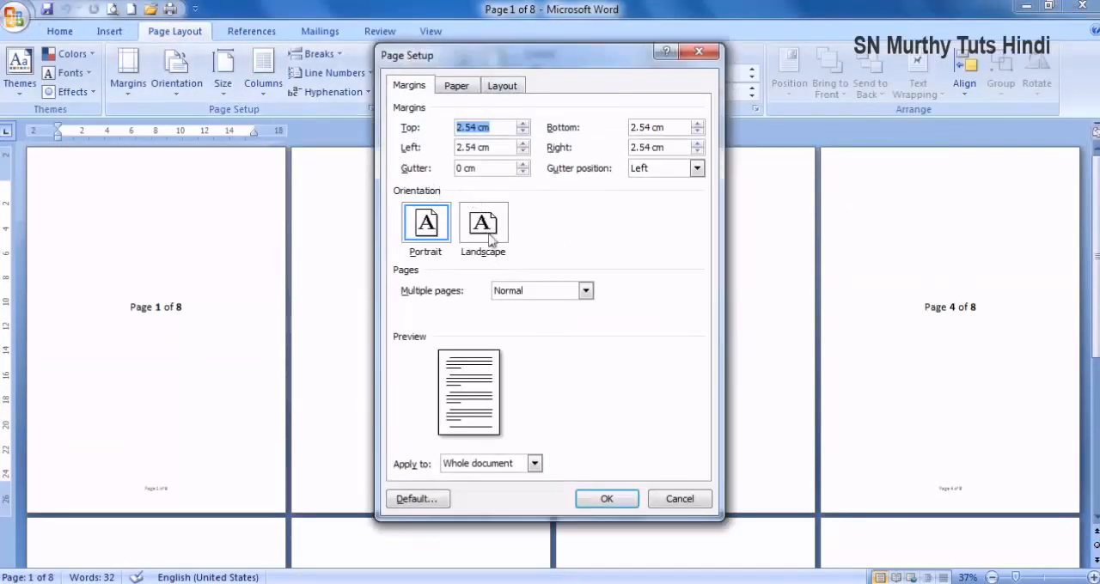
left_click(456, 86)
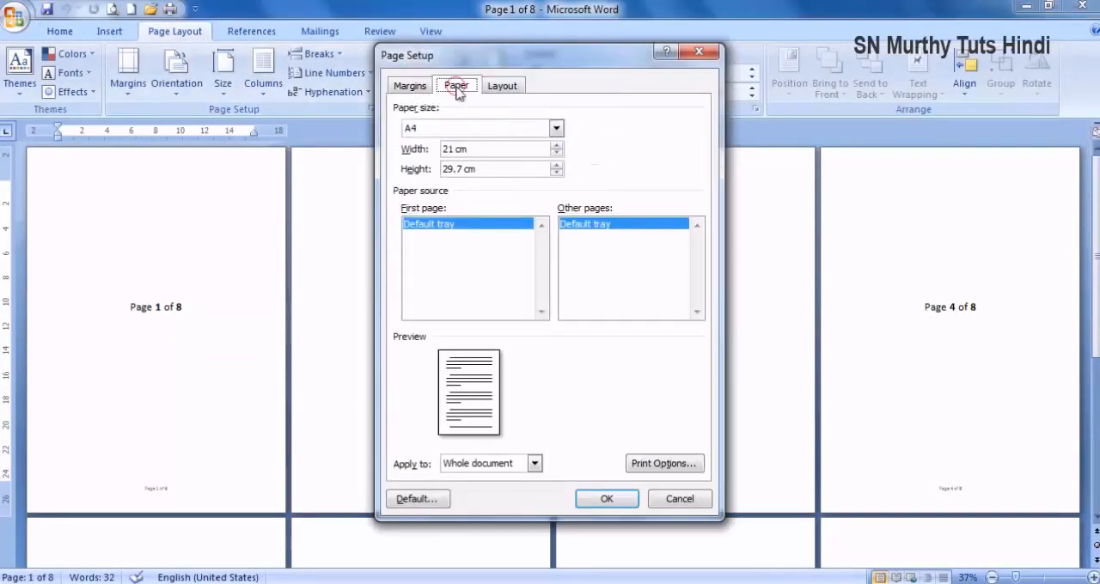
left_click(419, 89)
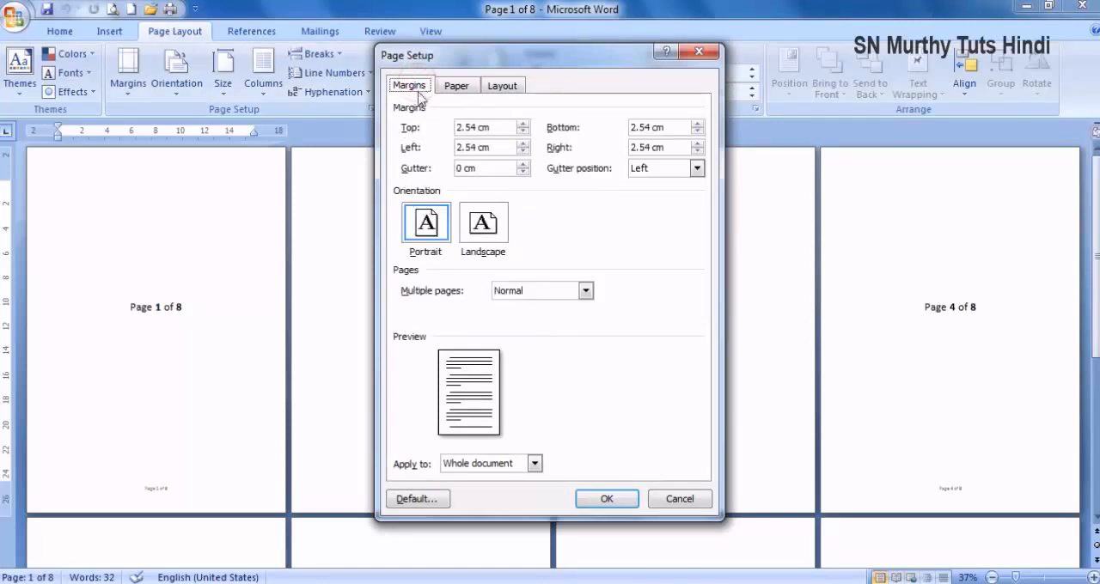
left_click(531, 291)
left_click(538, 328)
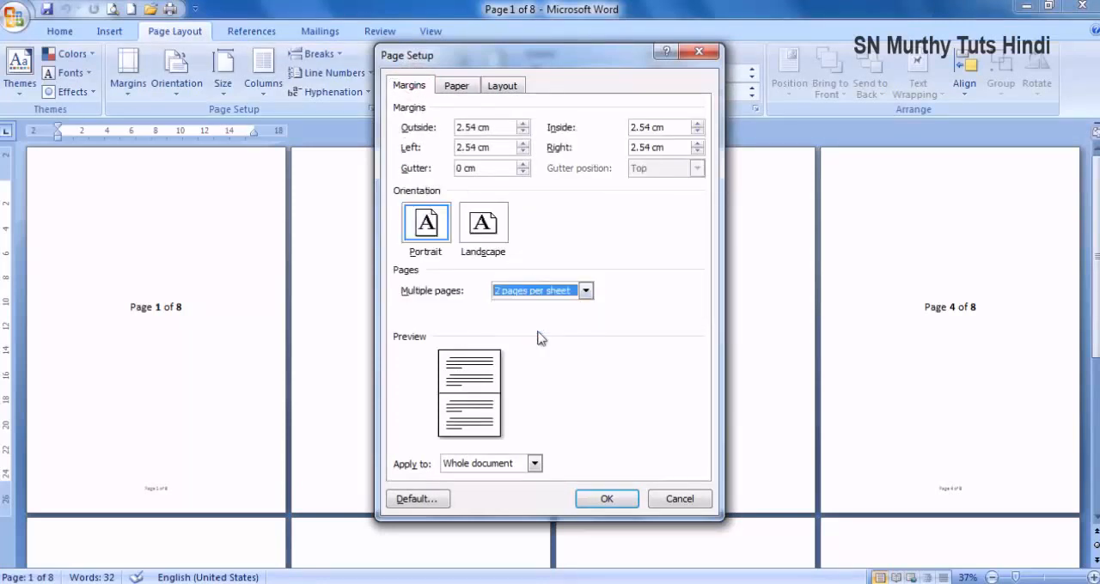
left_click(608, 501)
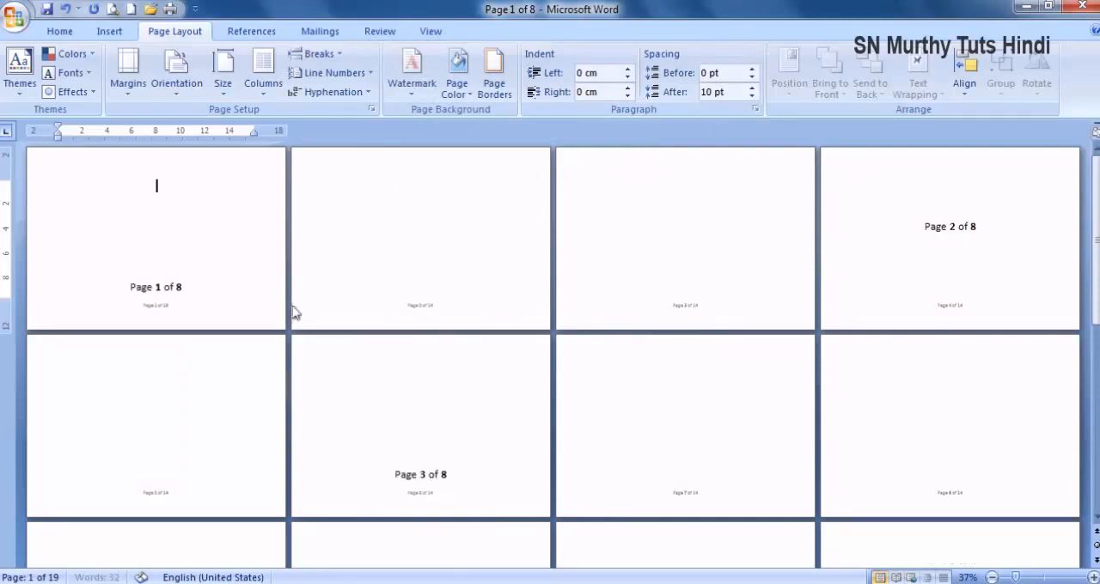
left_click(176, 78)
left_click(206, 162)
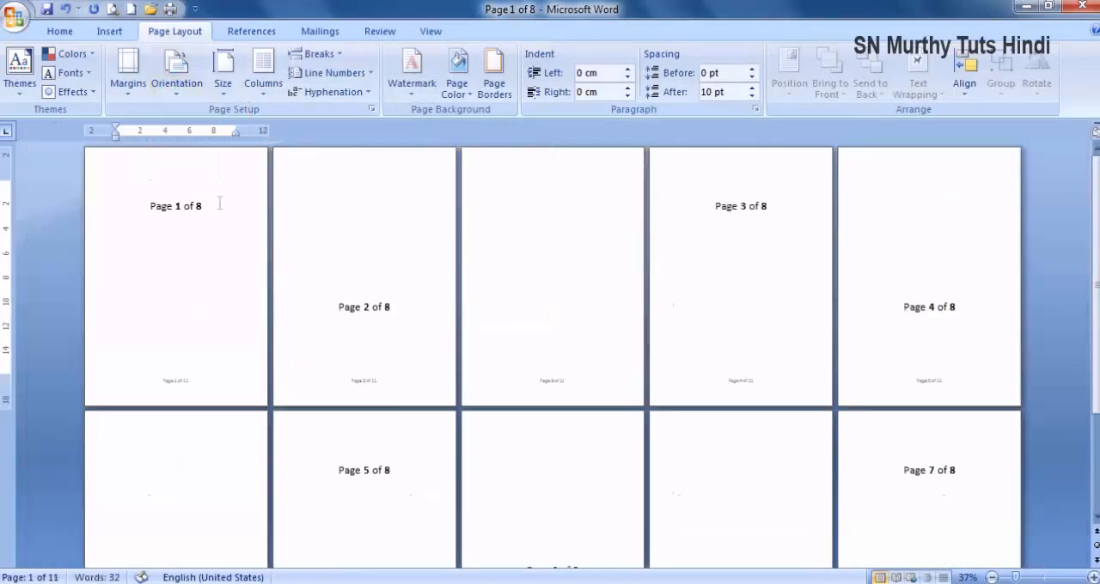
- Delete the surplus blank lines above the labels on pages 2 to 5 so each label sits on its own page
left_click(336, 226)
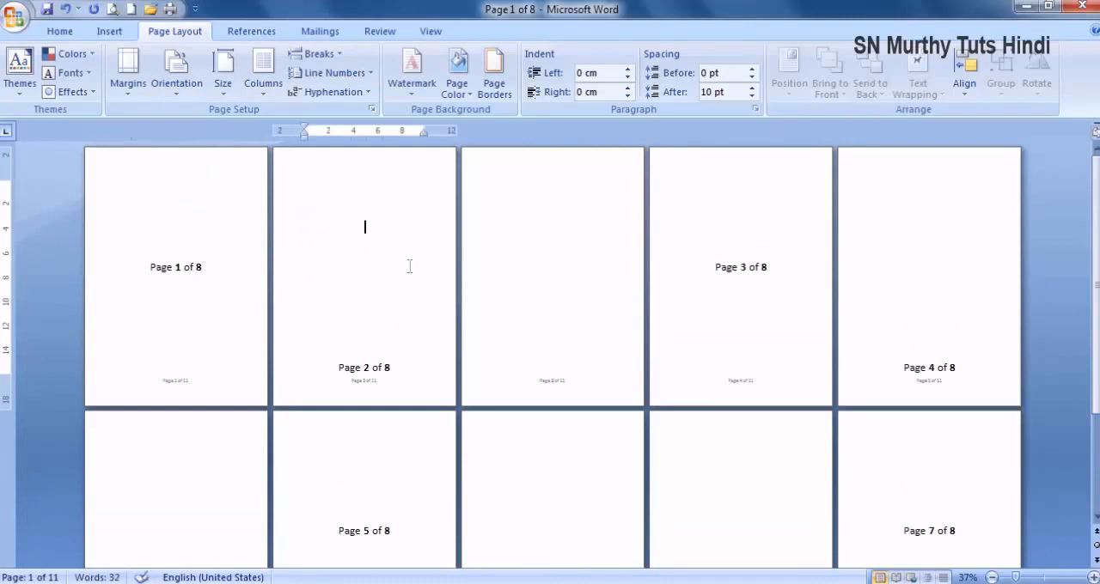
left_click(519, 220)
left_click(726, 242)
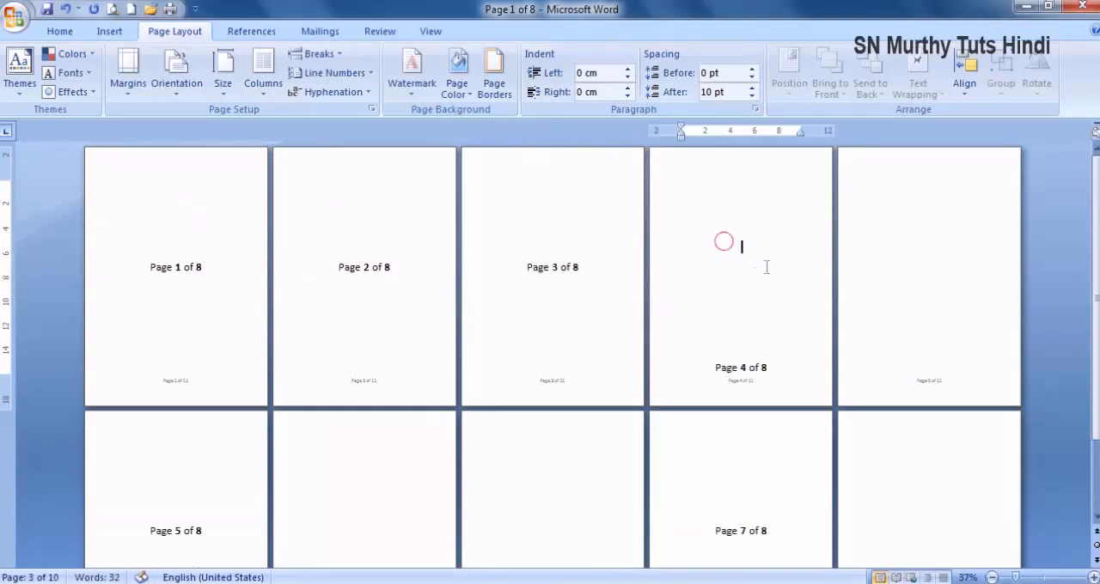
left_click(892, 243)
key("Delete")
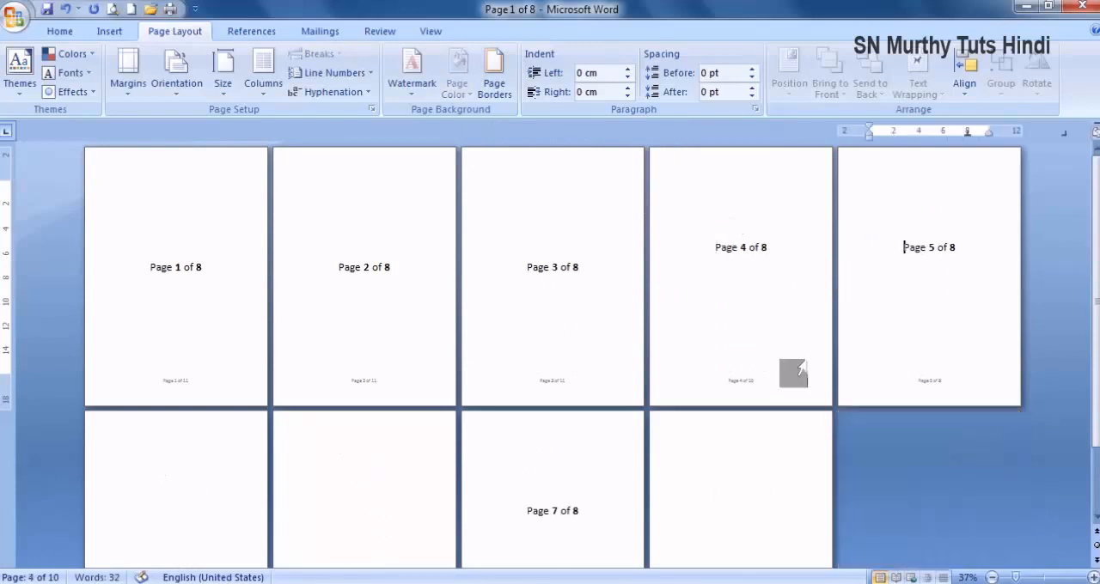
- Delete the surplus blank lines above the Page 6 of 8 and Page 7 of 8 labels
left_click(218, 468)
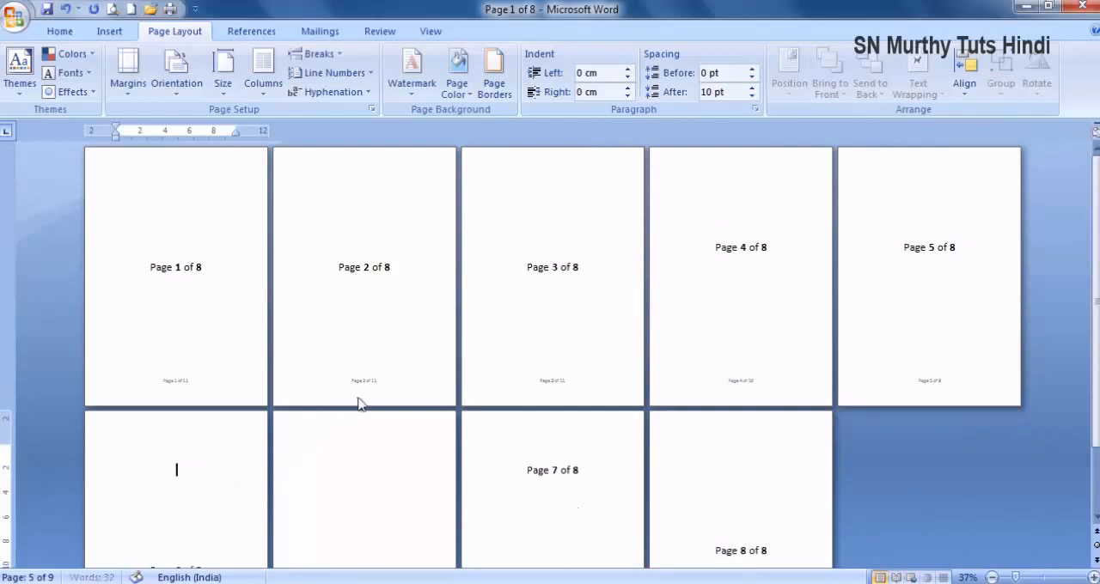
scroll(361, 452, "down", 1)
scroll(361, 453, "down", 1)
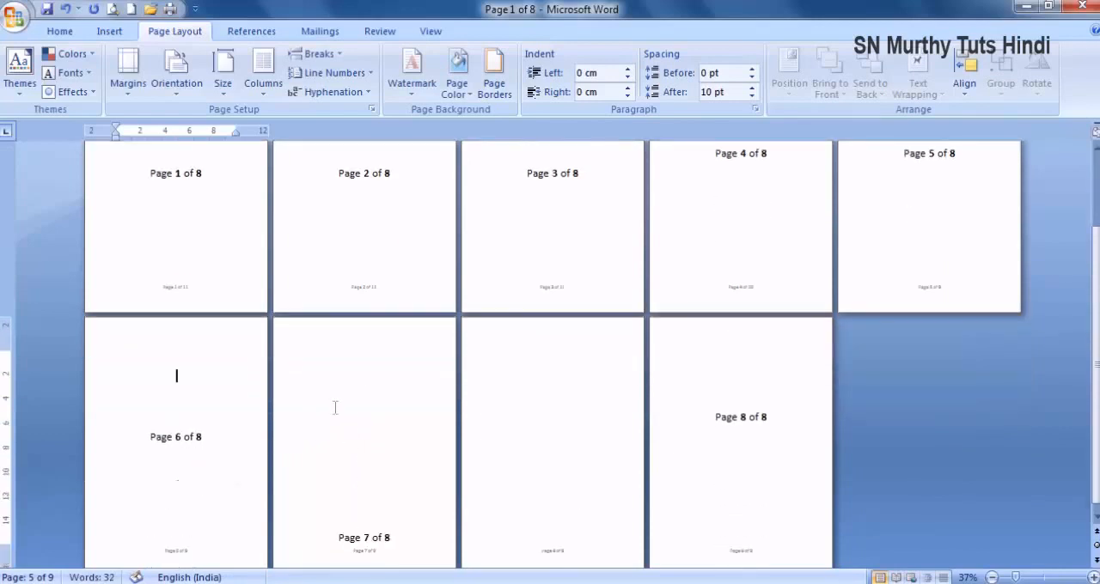
left_click(366, 392)
key("Delete")
key("Delete")
key("Delete")
key("Delete")
key("Delete")
key("Delete")
key("Delete")
key("Delete")
key("Delete")
key("Delete")
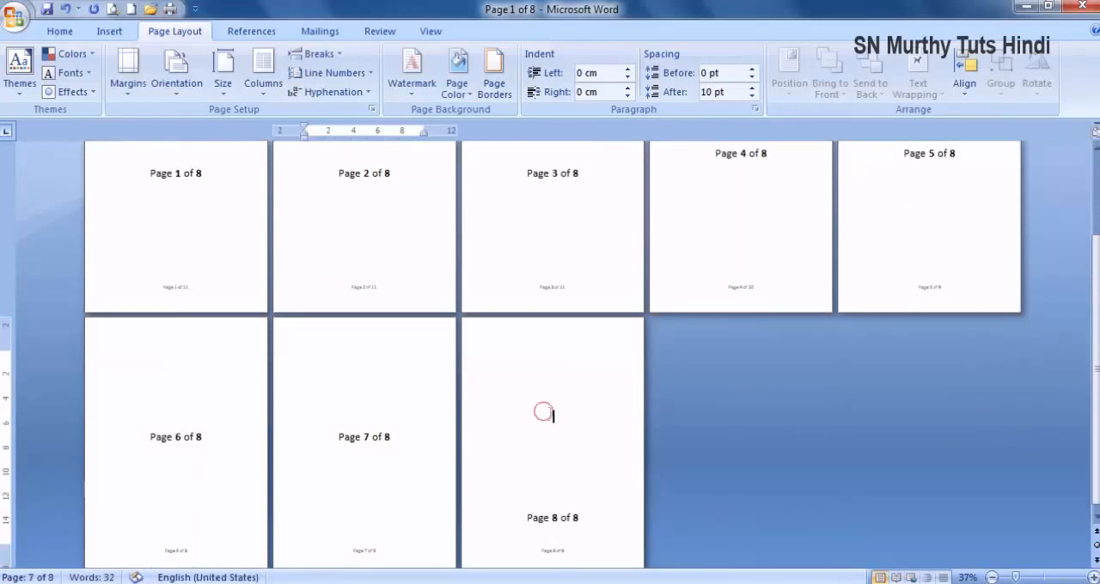
- Remove the surplus blank lines above the Page 8 of 8 label and check the layout of all the pages
left_click(552, 417)
key("Delete")
key("Delete")
key("Delete")
key("Delete")
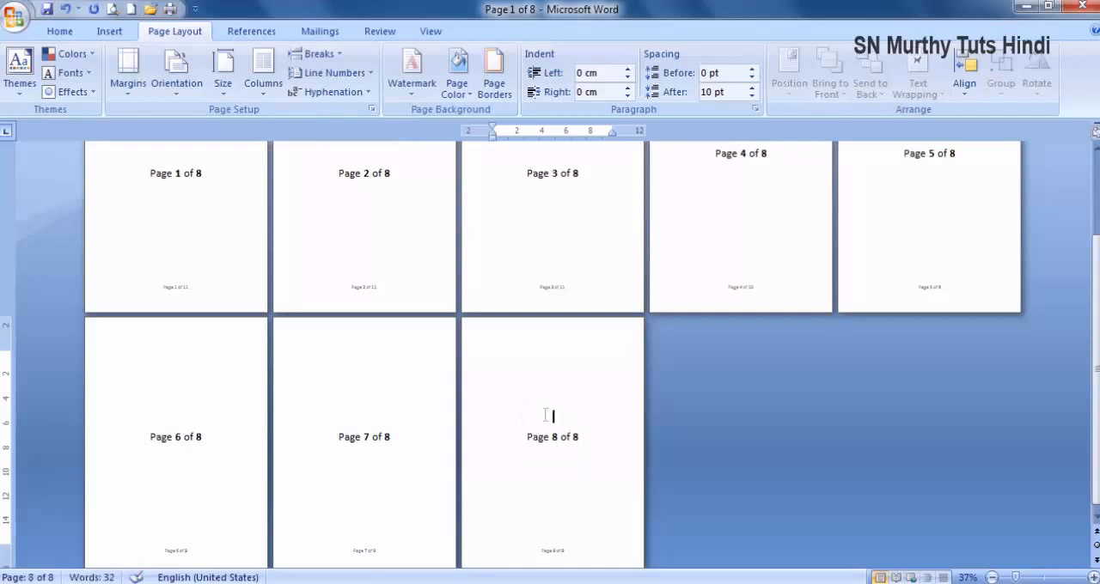
scroll(529, 407, "up", 1)
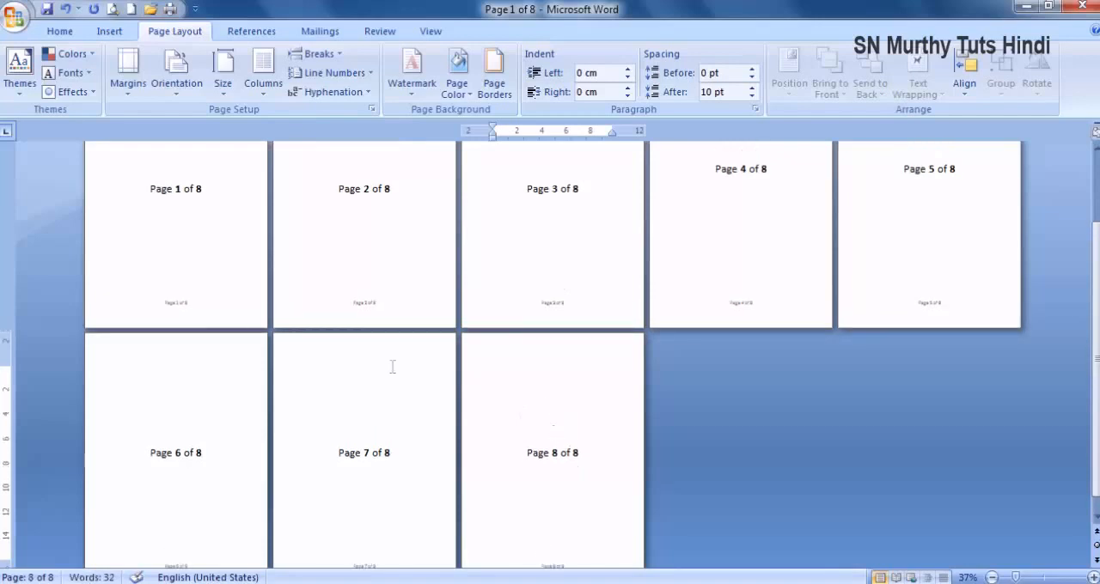
scroll(385, 364, "up", 3)
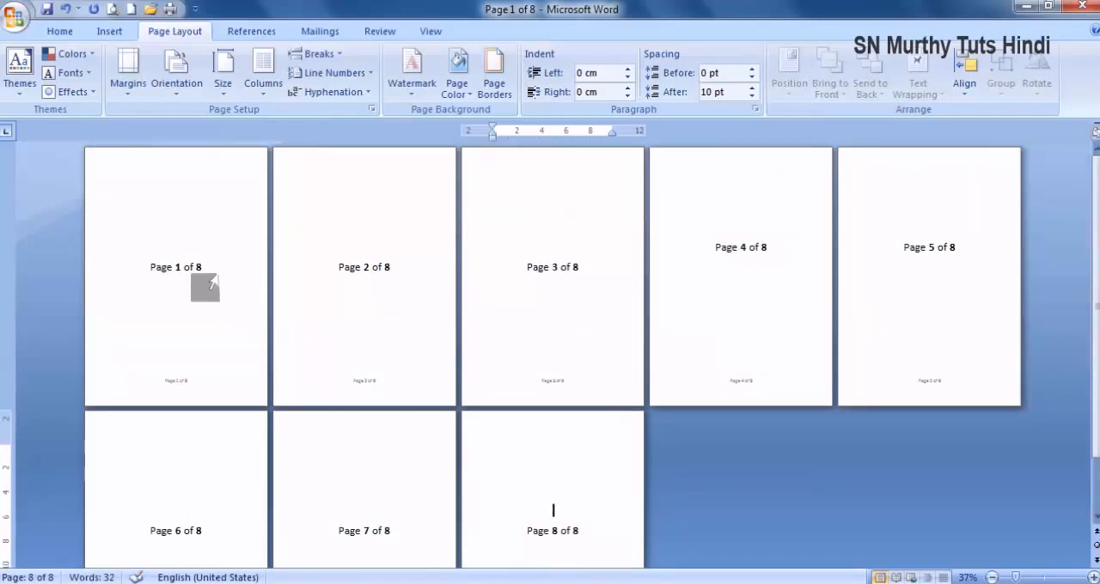
- Print all pages of the 2 pages per sheet document to PDFCreator, saving it as Page 1 of 8 on the Desktop
left_click(204, 267)
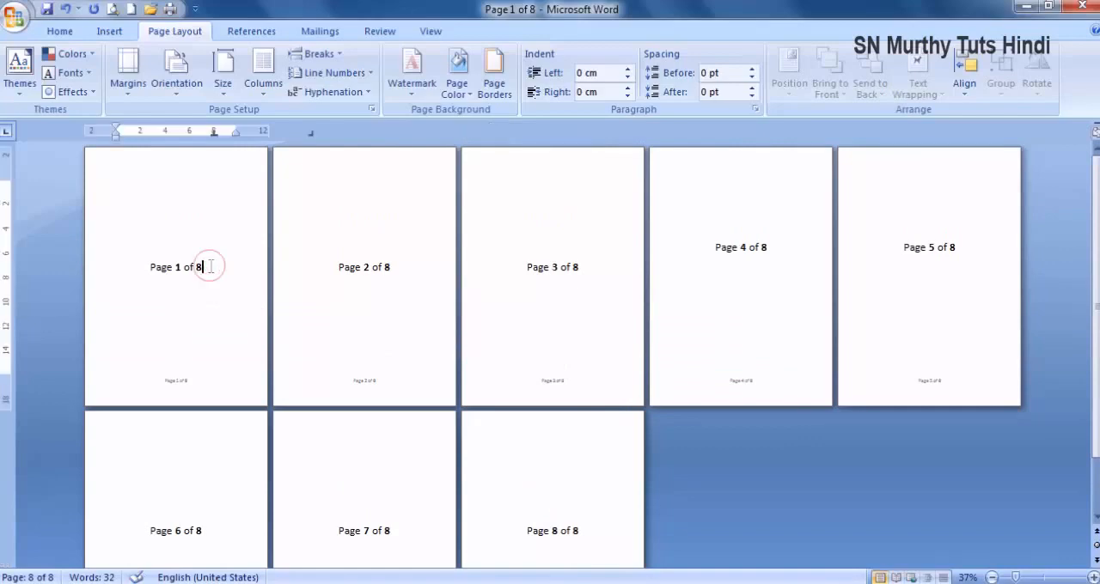
left_click(169, 9)
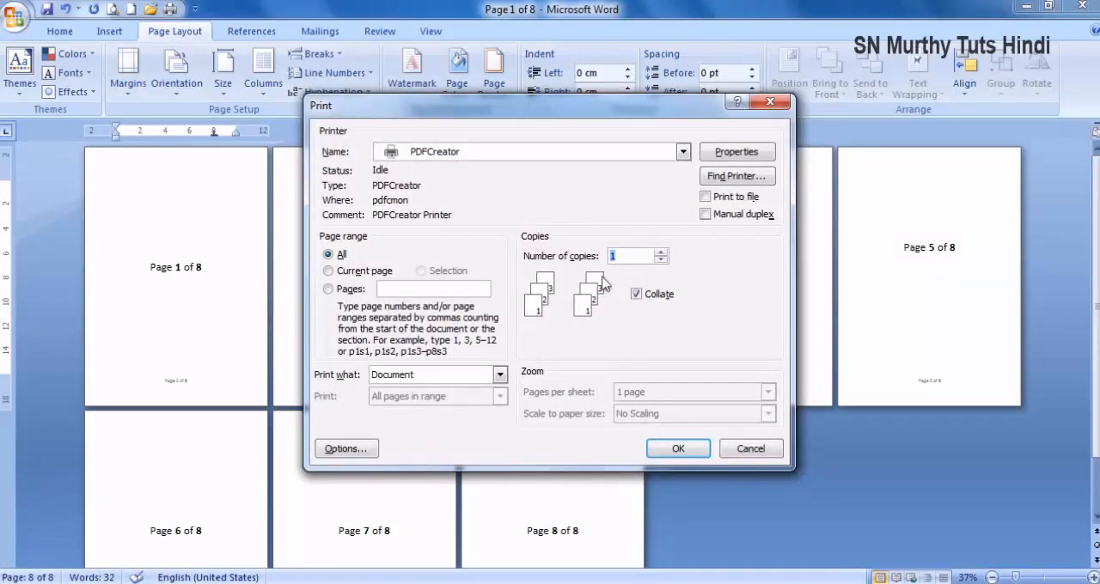
left_click(673, 450)
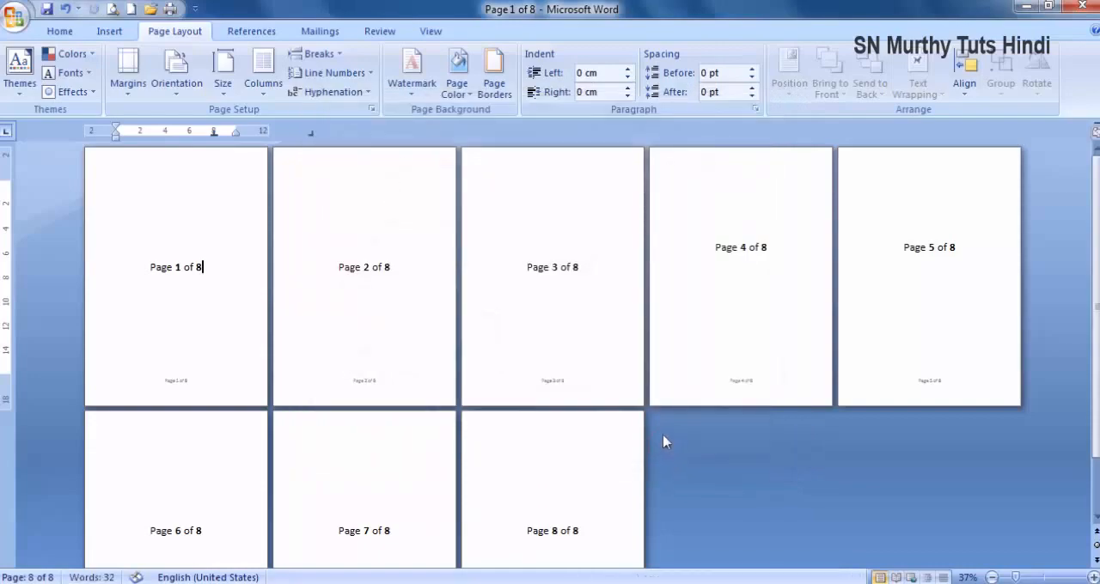
left_click(730, 490)
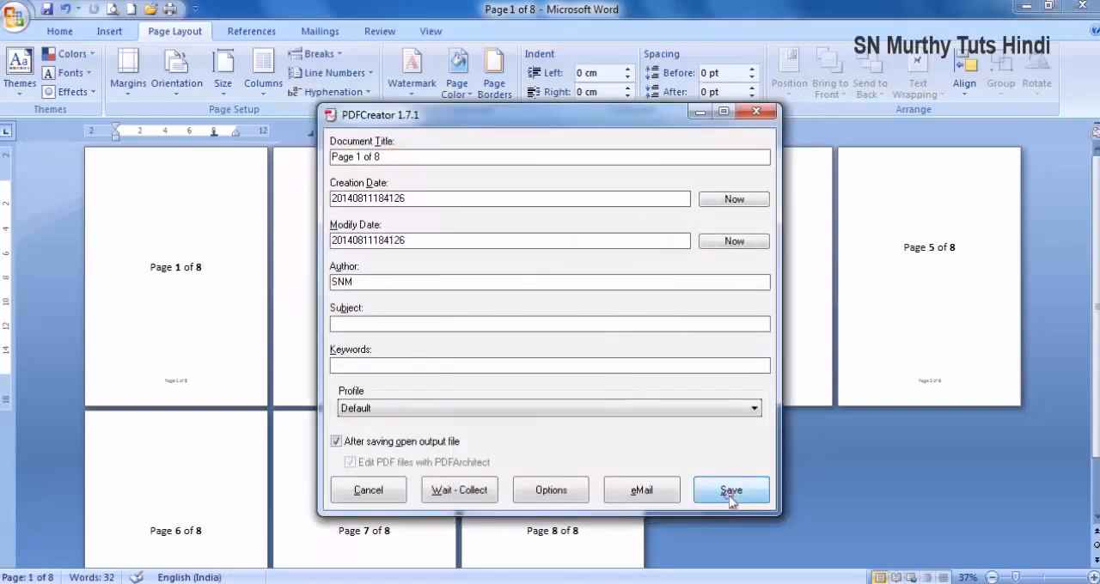
left_click(932, 516)
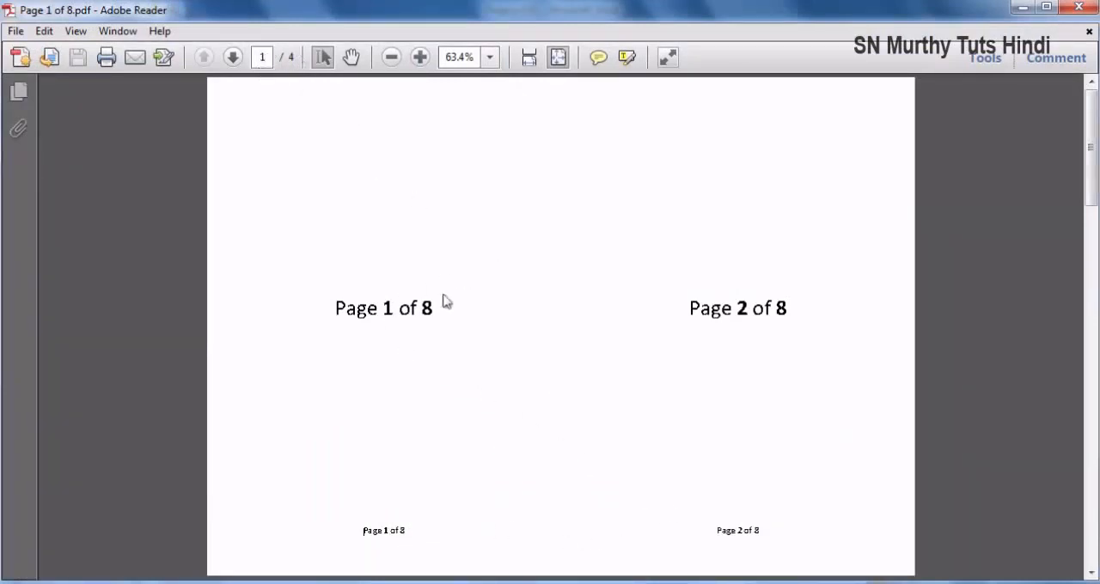
- Look through every sheet of the Page 1 of 8 PDF to check the page order, and close it
scroll(674, 353, "down", 3)
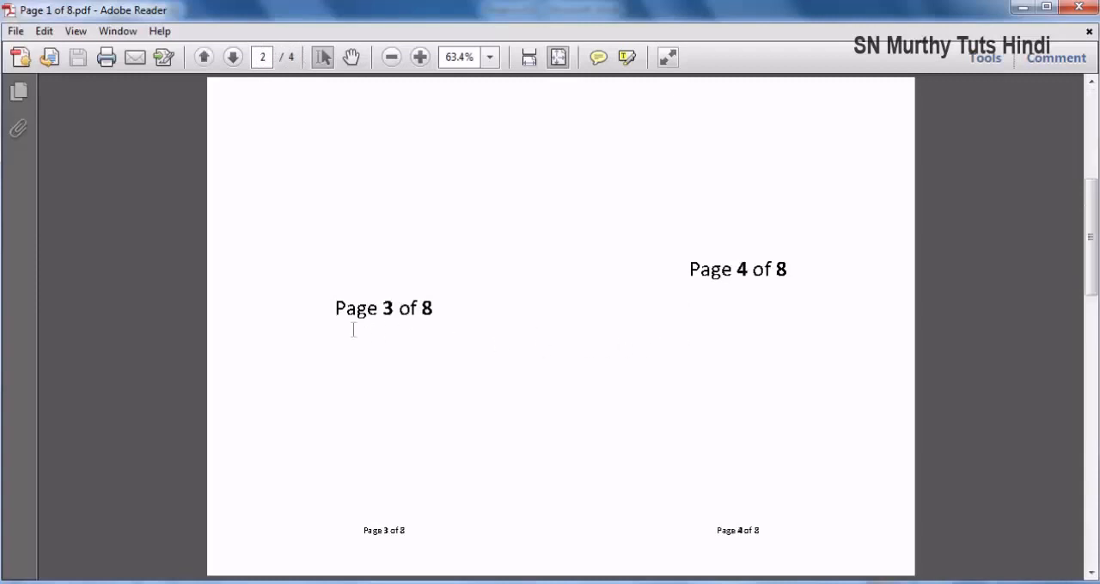
scroll(440, 296, "down", 3)
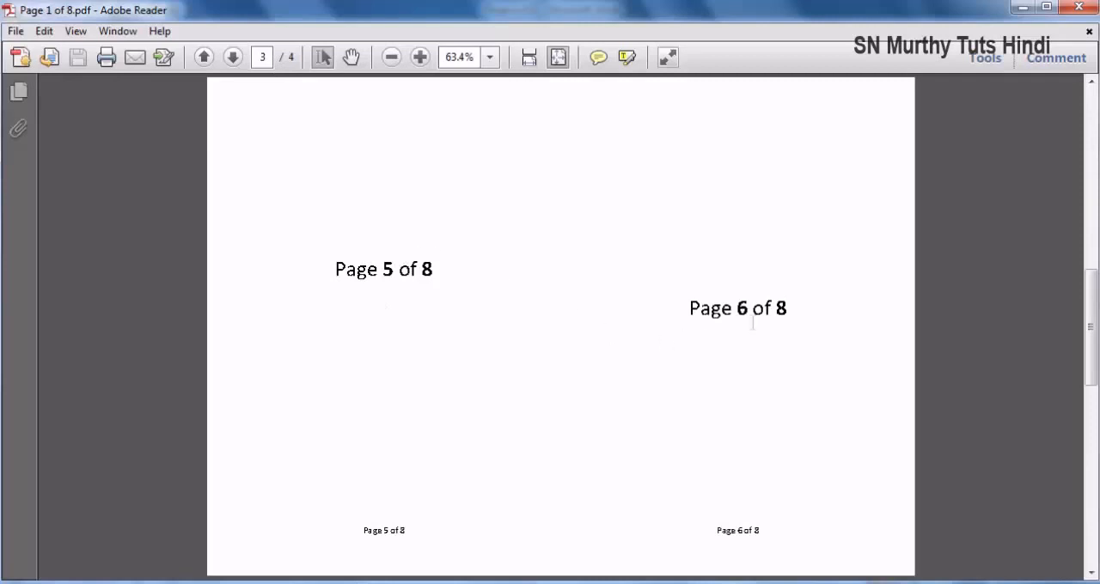
scroll(579, 367, "down", 3)
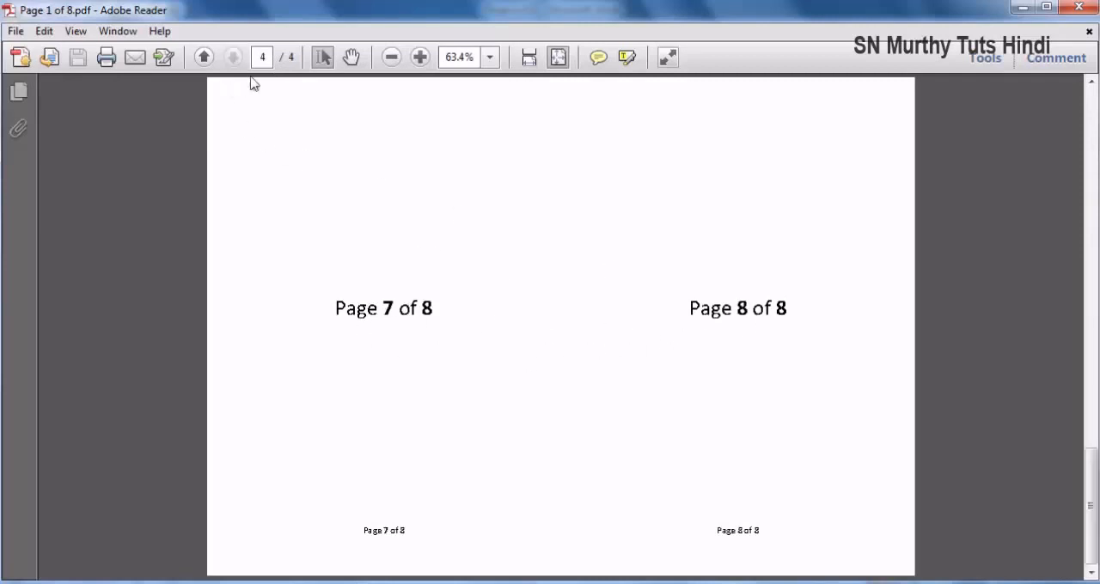
left_click(1079, 7)
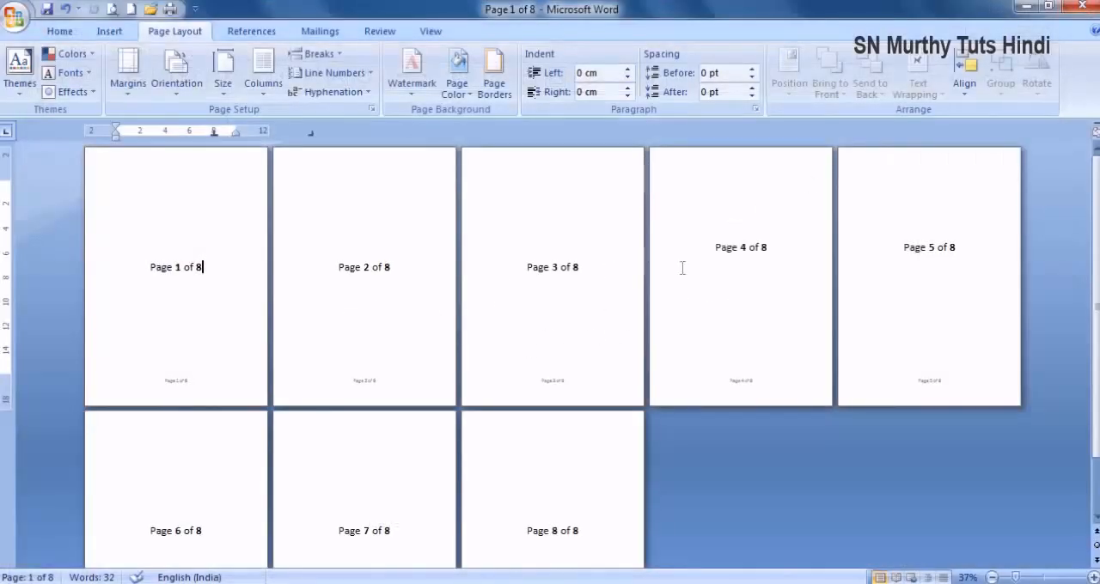
- Change the numbered document's multiple pages layout to Book fold with All sheets per booklet
left_click(371, 109)
left_click(585, 290)
left_click(514, 340)
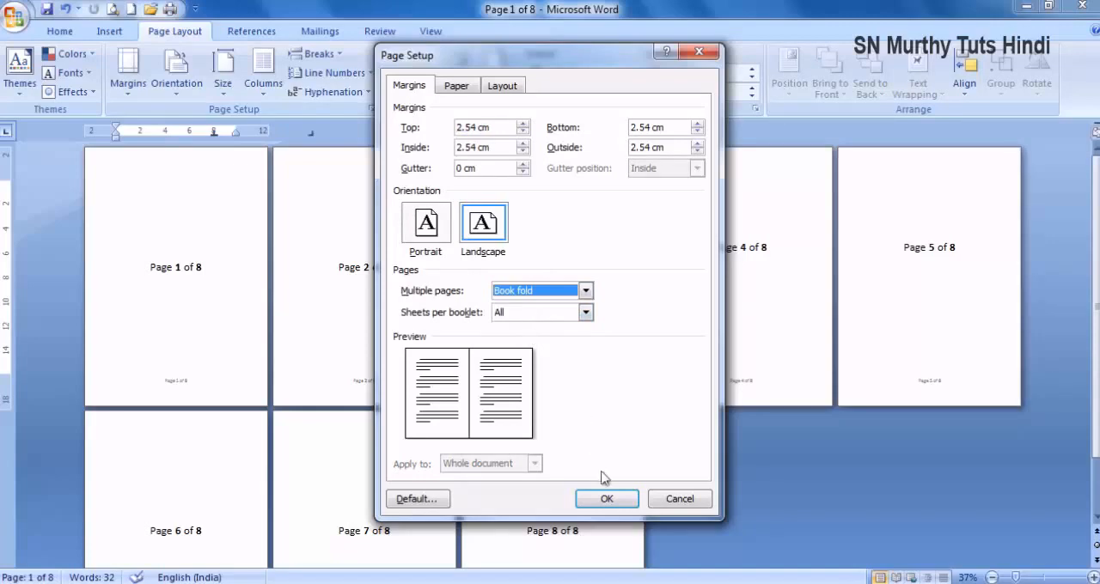
left_click(606, 499)
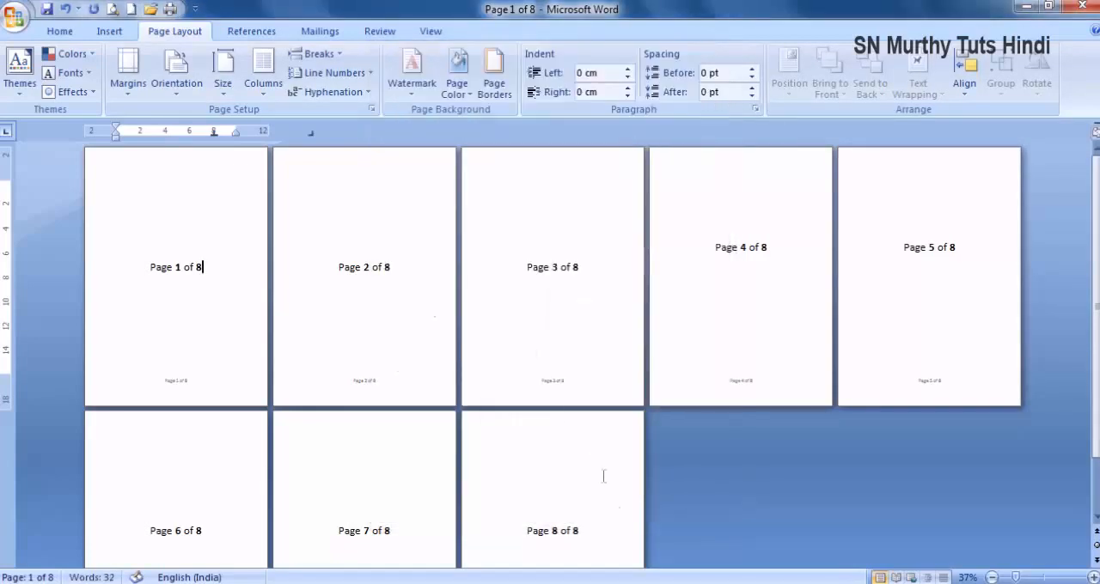
- Print all pages of the book fold document to PDFCreator, replacing the existing Page 1 of 8 PDF on the Desktop
left_click(170, 8)
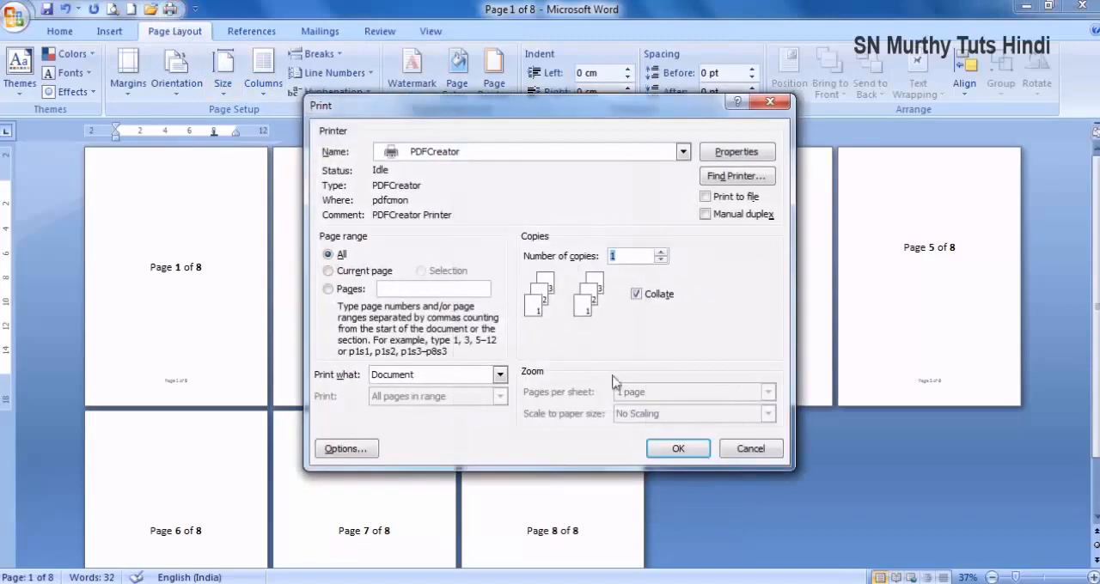
left_click(677, 449)
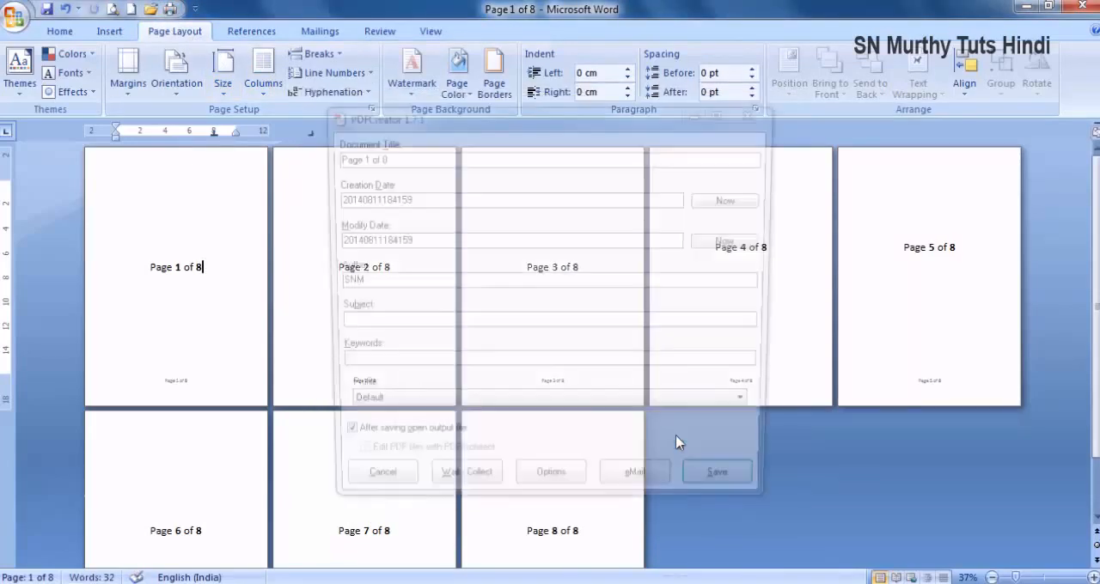
left_click(730, 491)
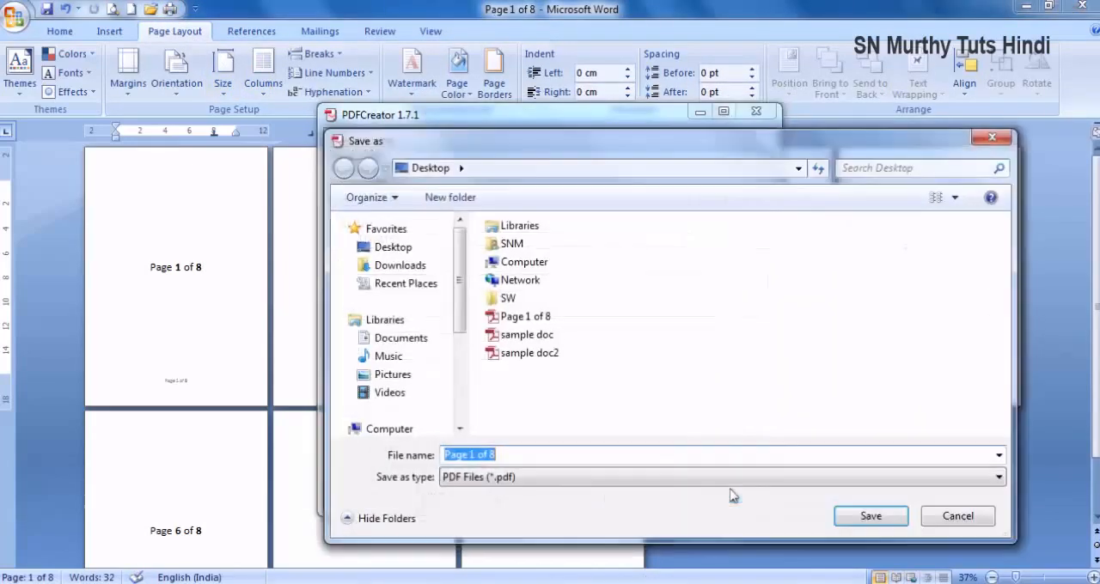
left_click(859, 516)
left_click(593, 307)
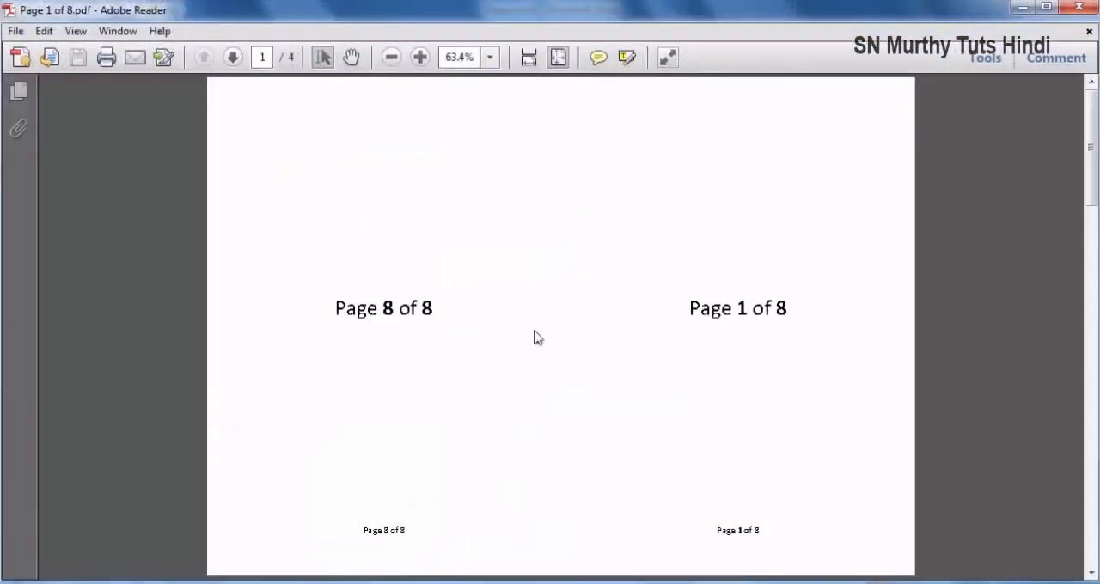
- Look through the sheets of the book fold PDF to check how the pages are paired, and close it
scroll(550, 339, "down", 3)
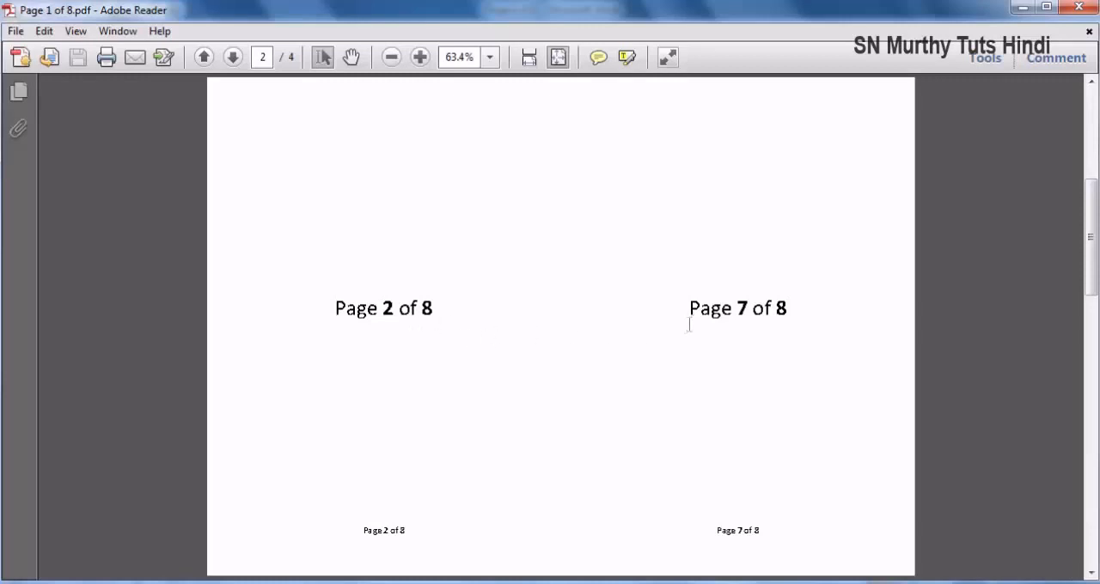
scroll(663, 331, "down", 1)
scroll(687, 326, "down", 1)
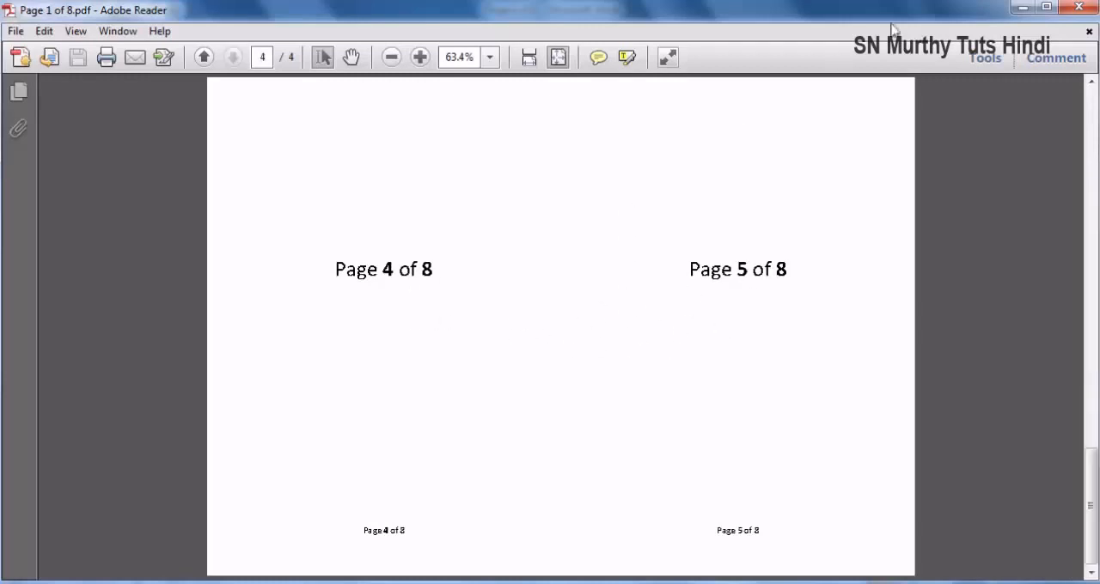
left_click(1078, 7)
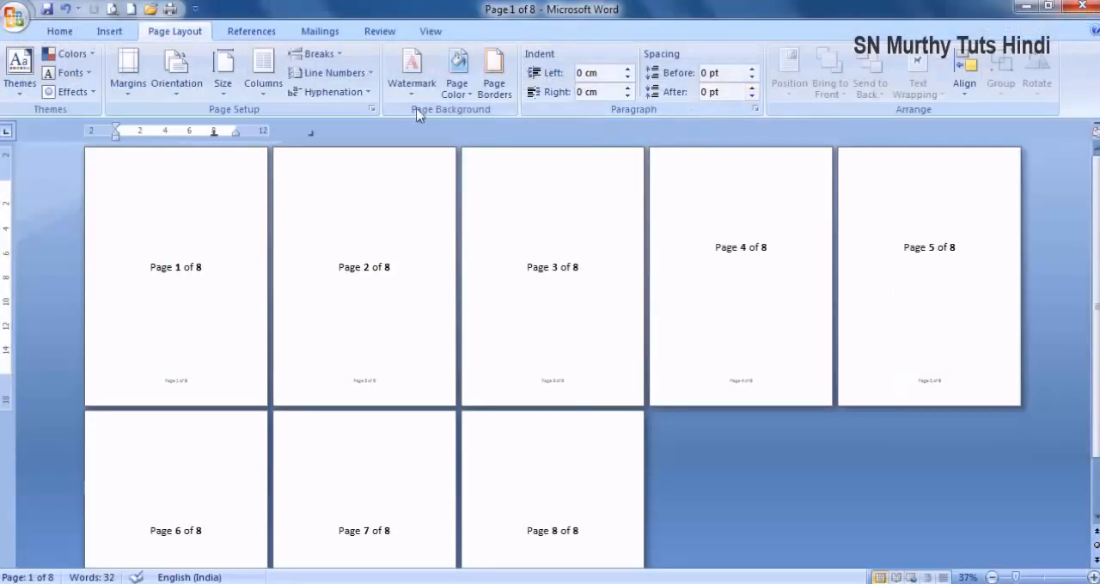
- Set the book fold layout's sheets per booklet to 4 in the page setup
left_click(372, 115)
left_click(535, 313)
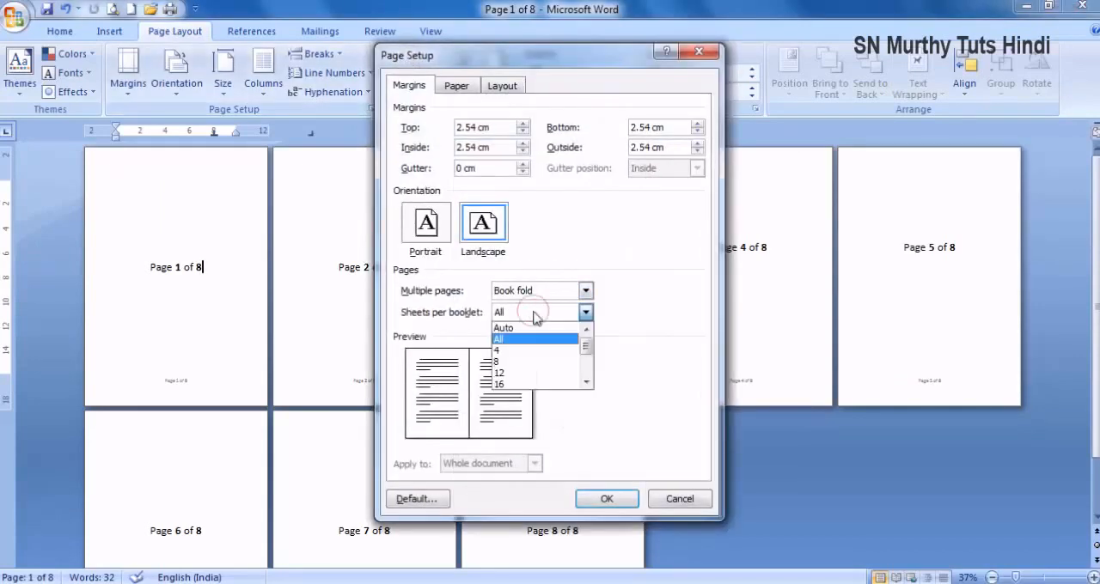
left_click(557, 349)
left_click(610, 498)
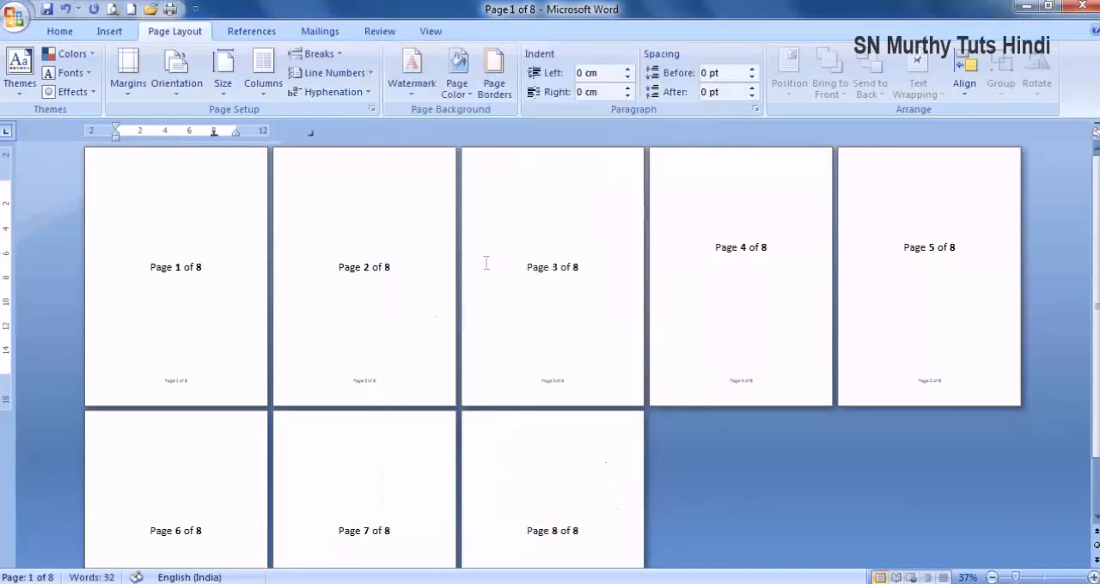
- Print the document with 4 sheets per booklet to PDFCreator, overwriting the Page 1 of 8 PDF on the Desktop
left_click(169, 9)
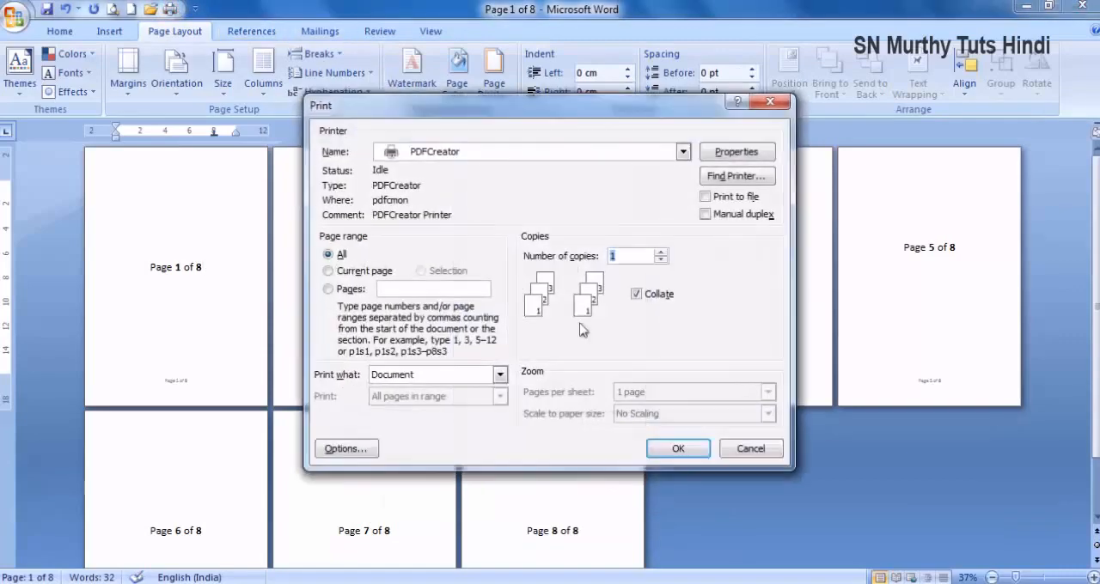
left_click(683, 445)
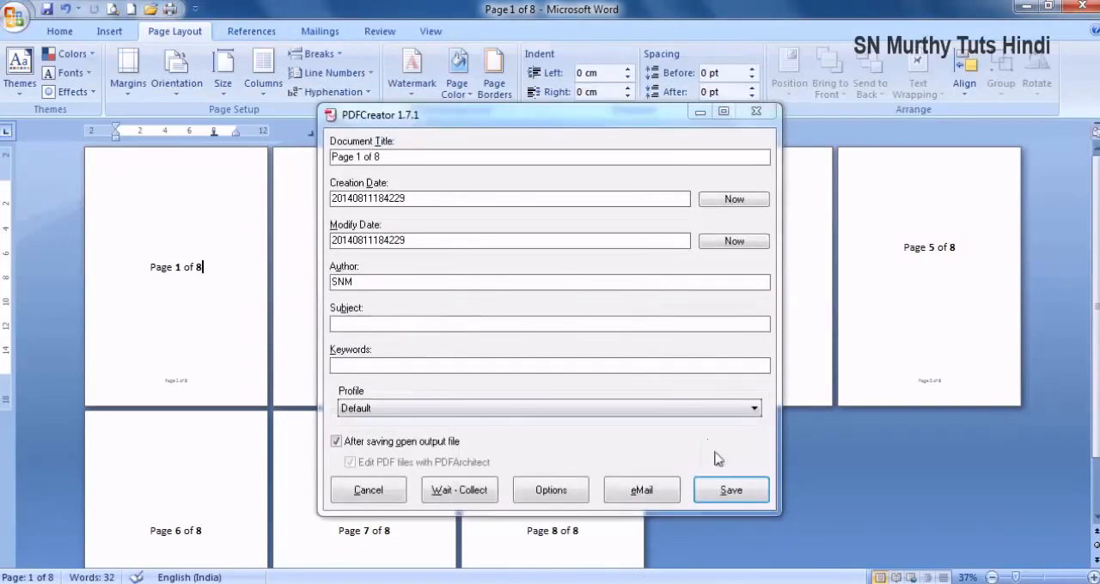
left_click(730, 492)
left_click(870, 517)
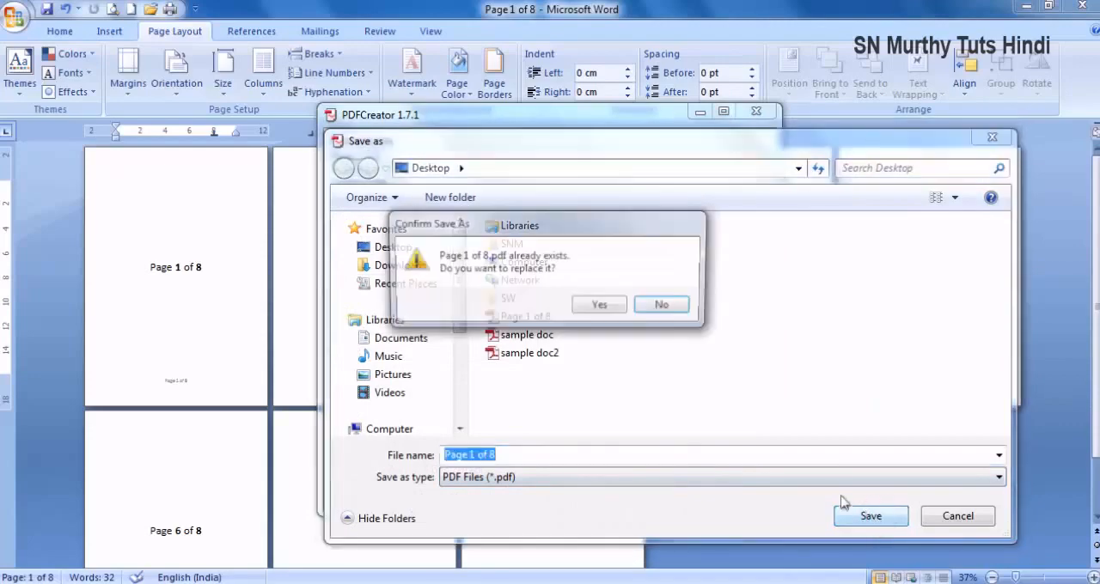
left_click(582, 310)
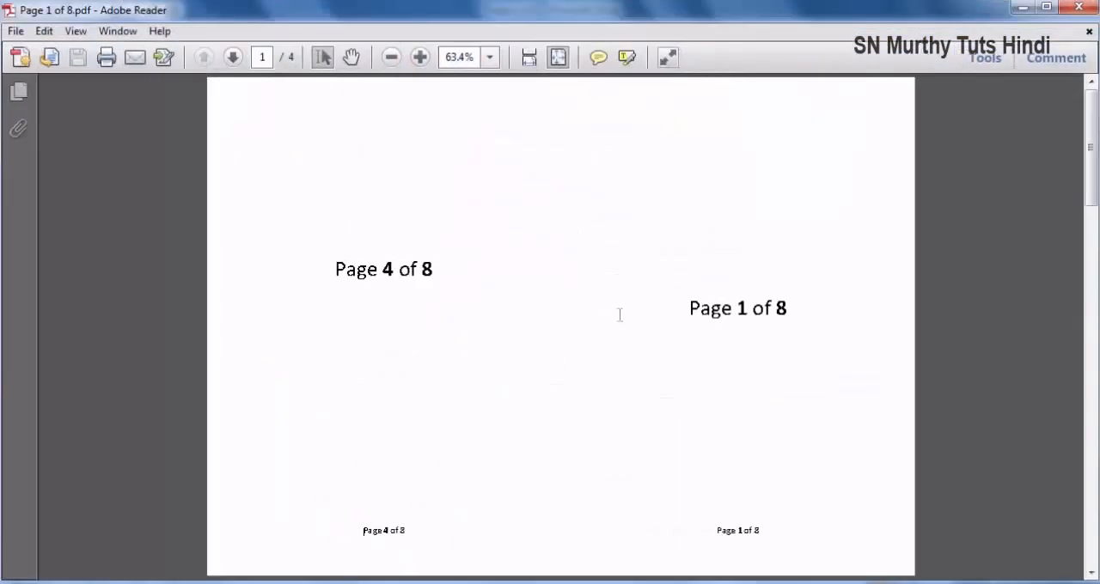
- Compare the page pairs on the first two sheets of the PDF printed with 4 sheets per booklet
scroll(619, 314, "down", 1)
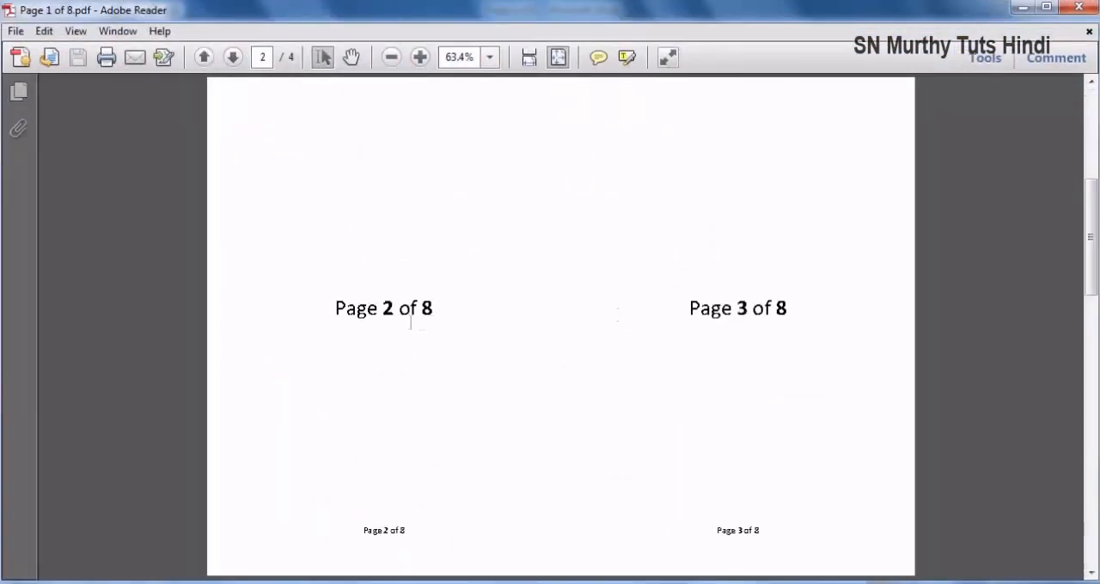
scroll(450, 321, "up", 1)
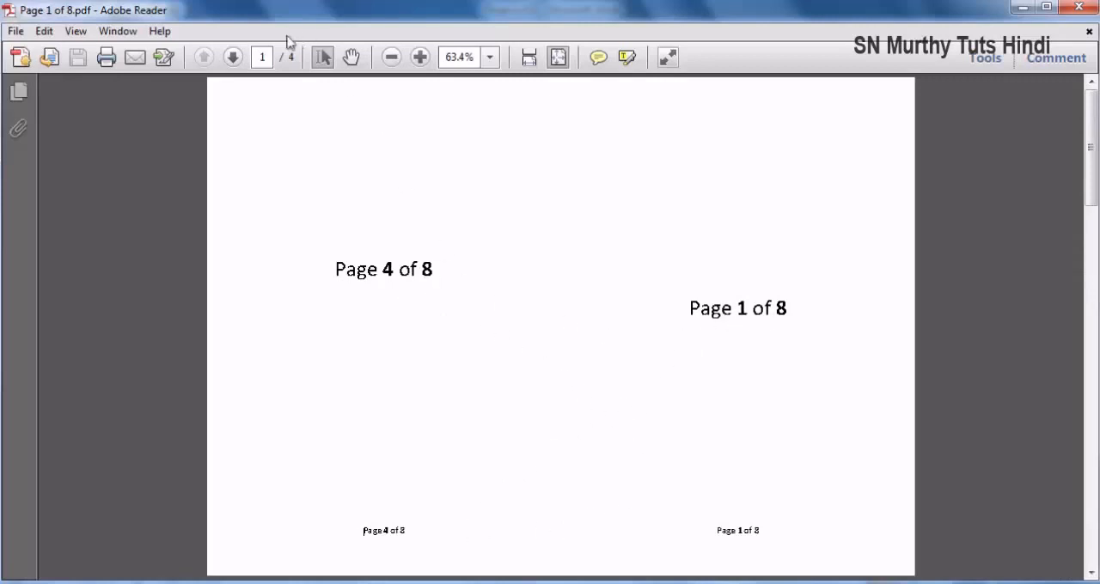
scroll(609, 283, "down", 1)
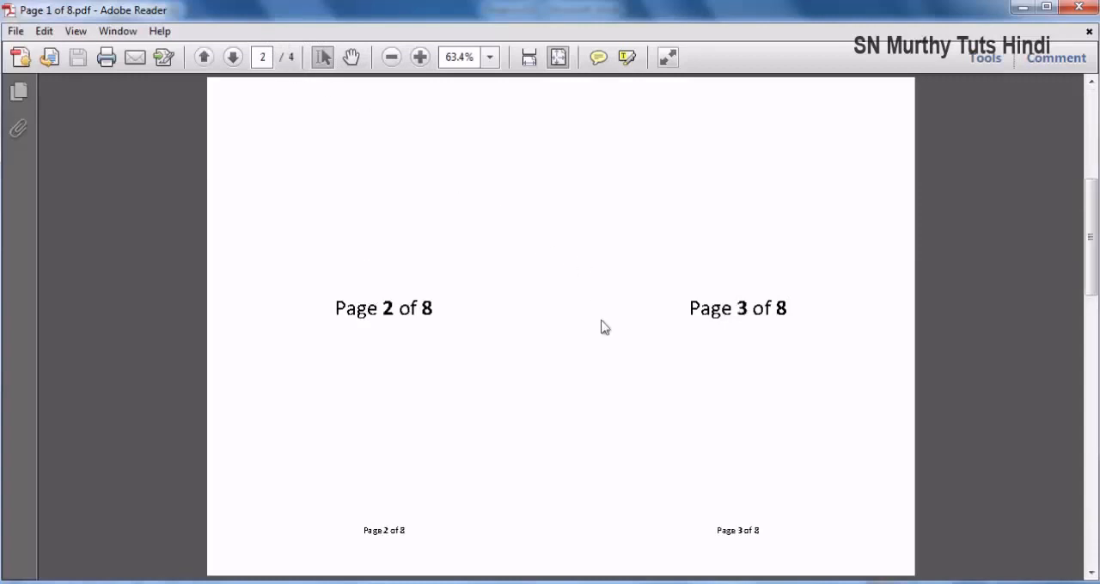